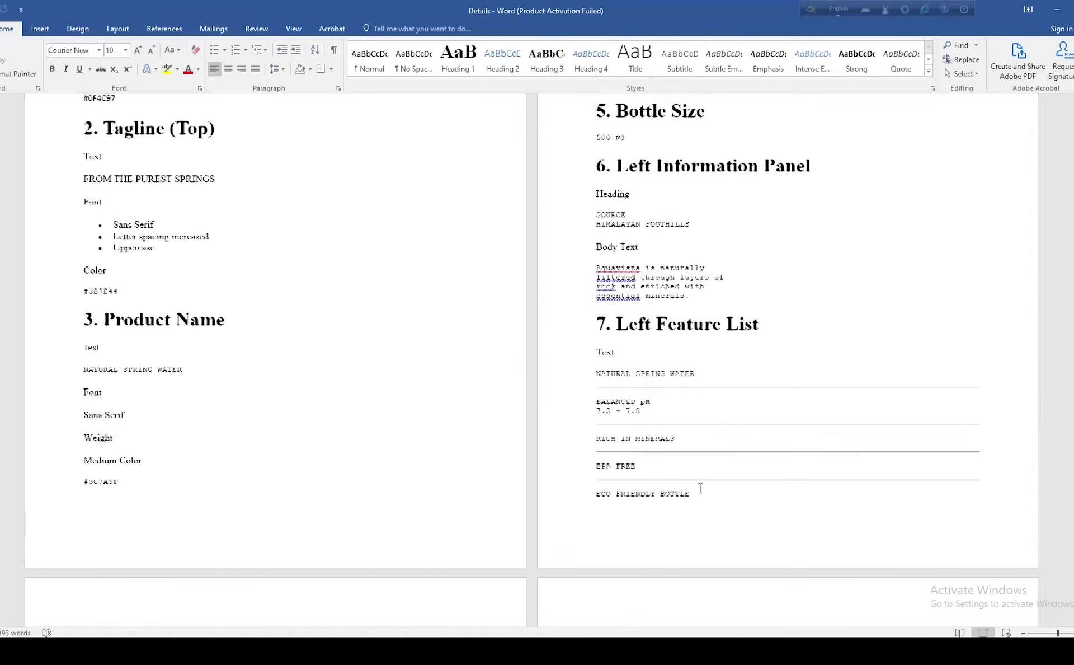
# Step: Read through the label brief and check the overall label size and centre panel size at its end
pyautogui.scroll(4, 211, 232)
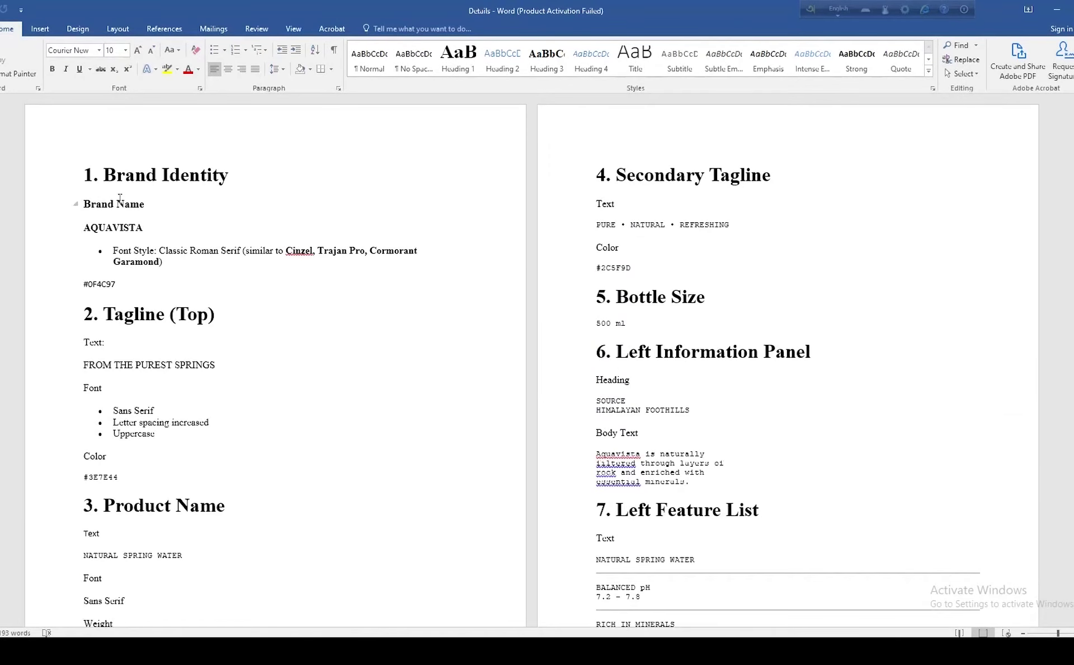
pyautogui.scroll(-6, 533, 435)
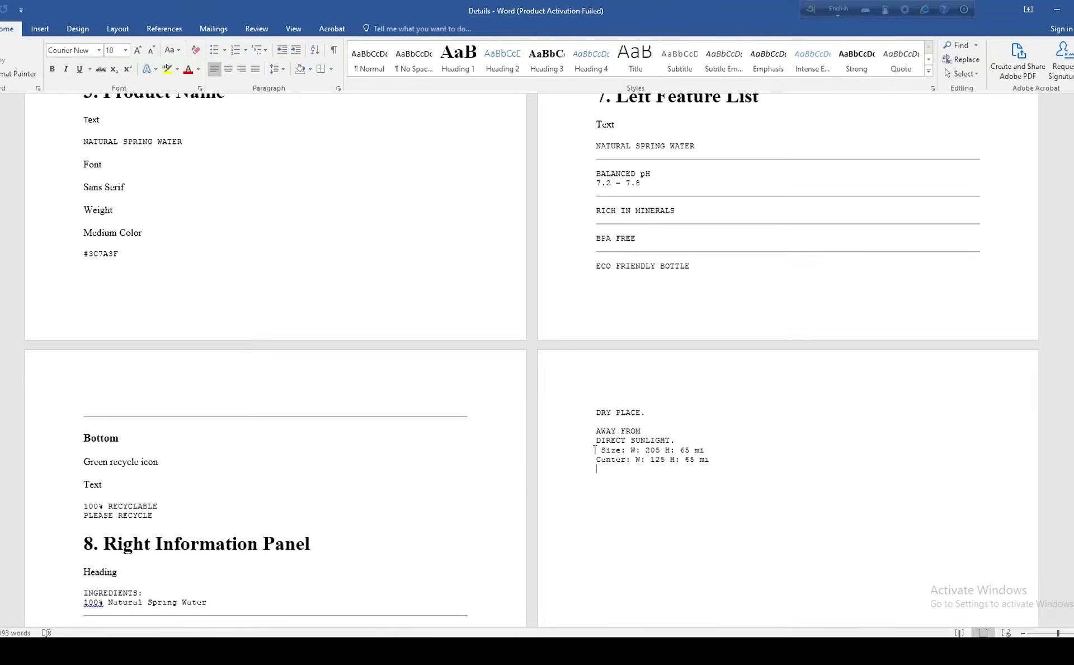
pyautogui.moveTo(608, 452); pyautogui.dragTo(713, 474)
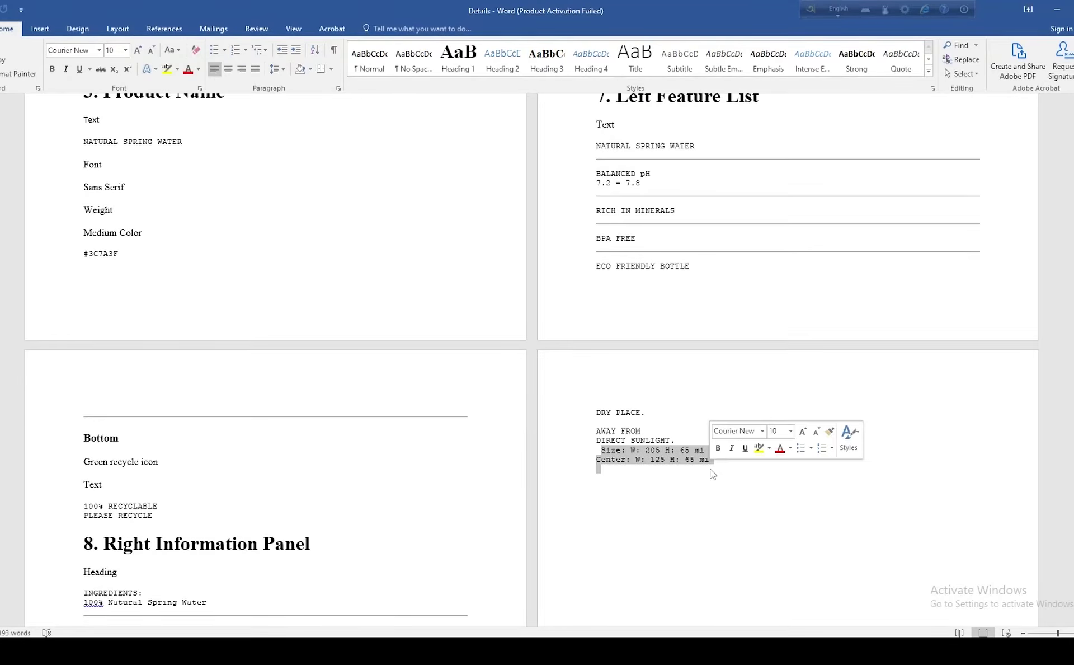
pyautogui.click(720, 483)
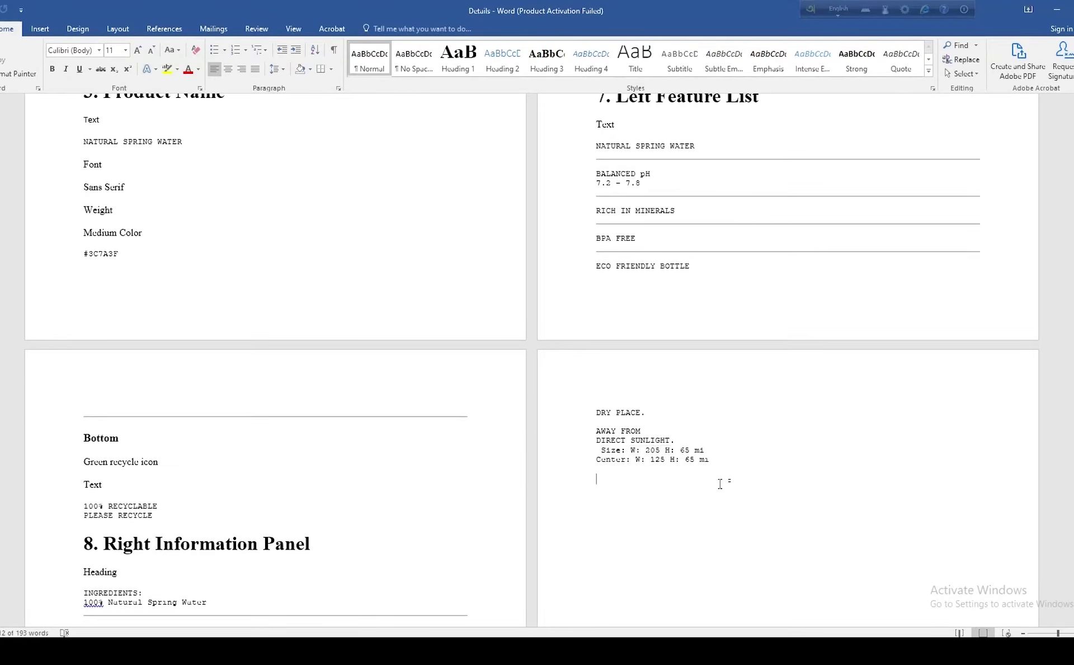
pyautogui.moveTo(645, 449); pyautogui.dragTo(702, 450)
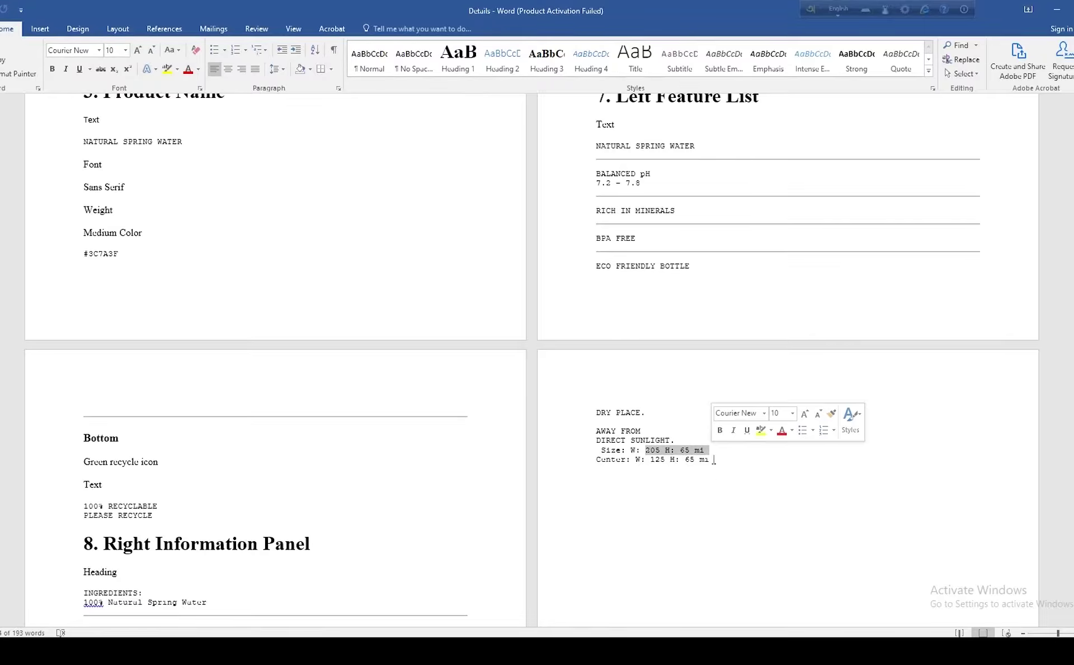
pyautogui.click(713, 464)
# Step: Switch to Illustrator and create a 205 x 65 mm document with 3 mm bleed, CMYK color and 300 ppi raster effects
pyautogui.hotkey('alt', 'Tab')
pyautogui.click(9, 10)
pyautogui.click(23, 27)
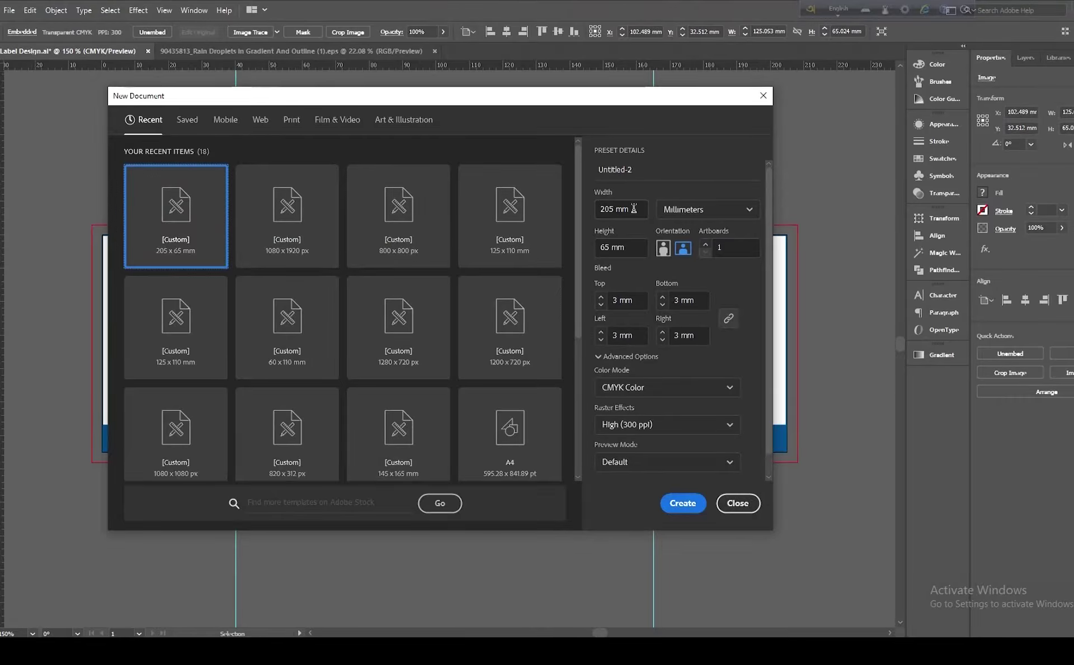
pyautogui.click(608, 210)
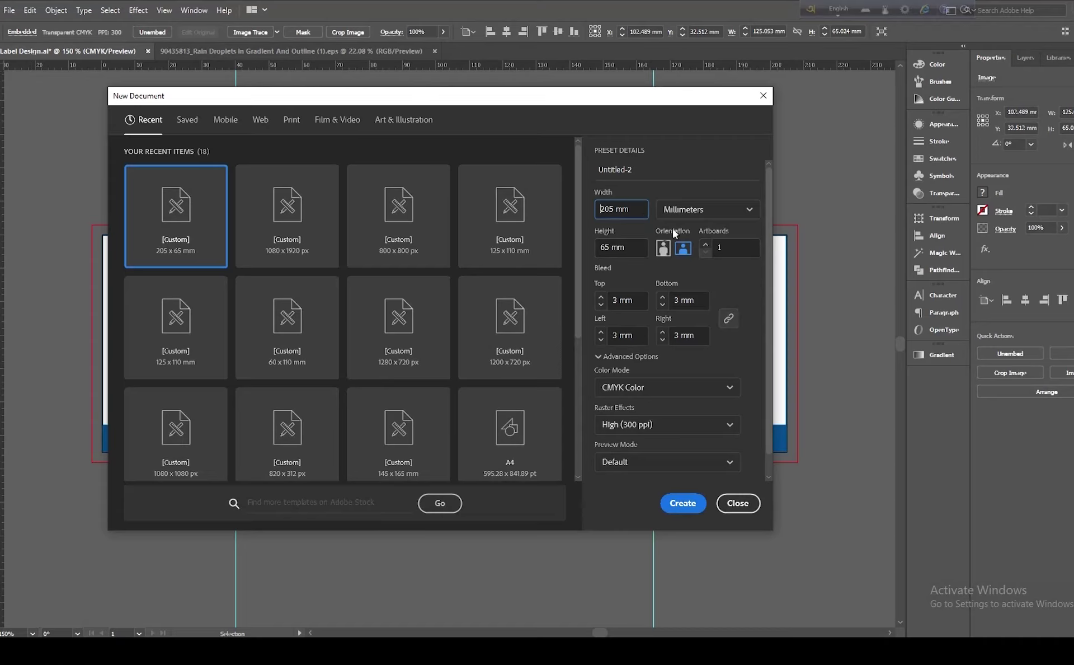
pyautogui.click(702, 209)
pyautogui.click(683, 371)
pyautogui.click(666, 387)
pyautogui.click(623, 299)
pyautogui.click(684, 502)
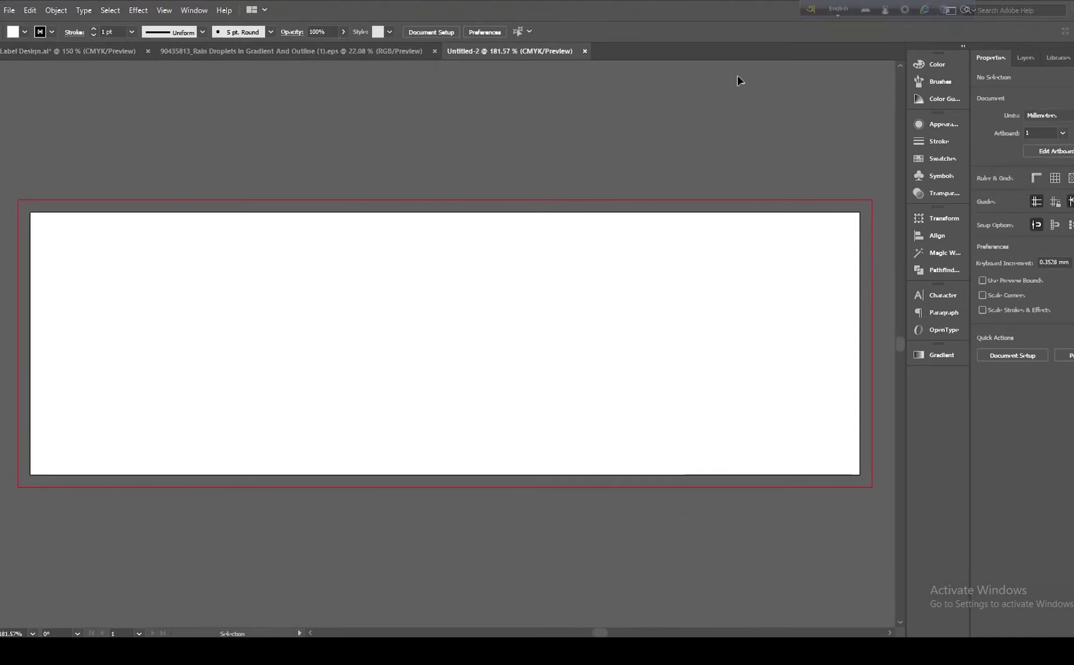
# Step: Switch back to the Word brief and check the centre panel's width and height
pyautogui.hotkey('alt', 'Tab')
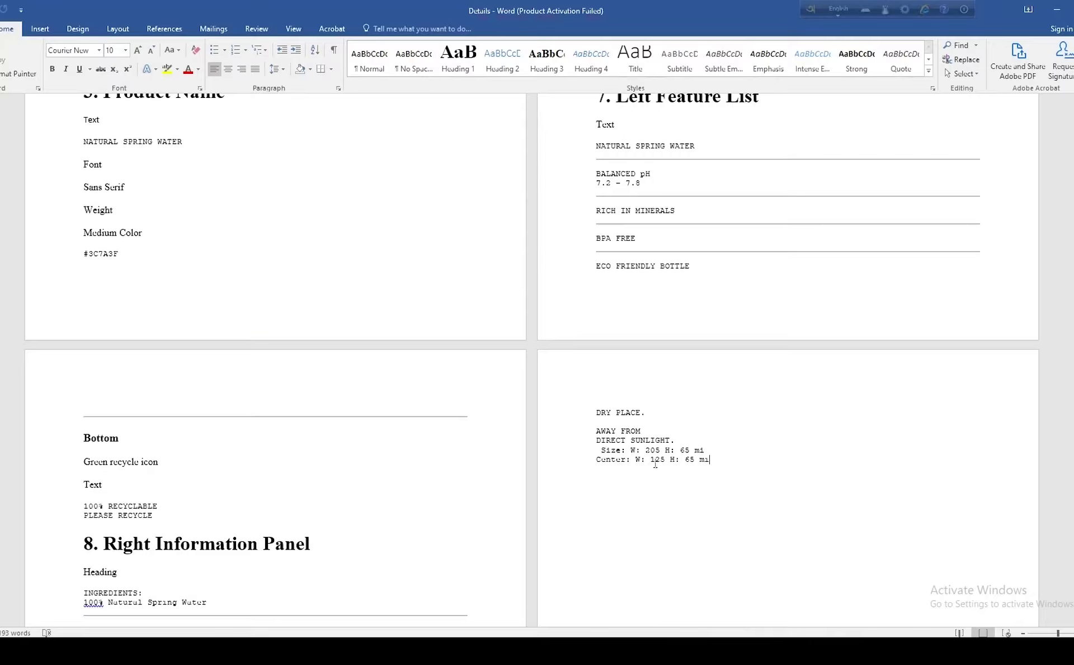
pyautogui.moveTo(640, 459); pyautogui.dragTo(745, 466)
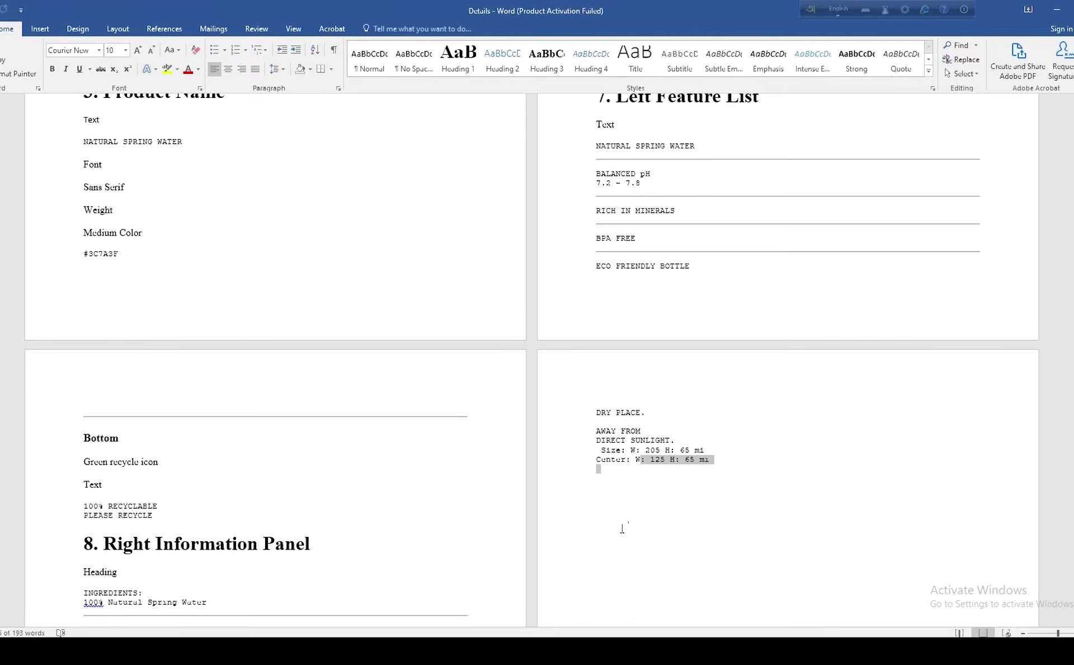
pyautogui.click(606, 540)
# Step: Return to Illustrator and create a rectangle without stroke, 125 mm wide and 65.024 mm high
pyautogui.hotkey('alt', 'Tab')
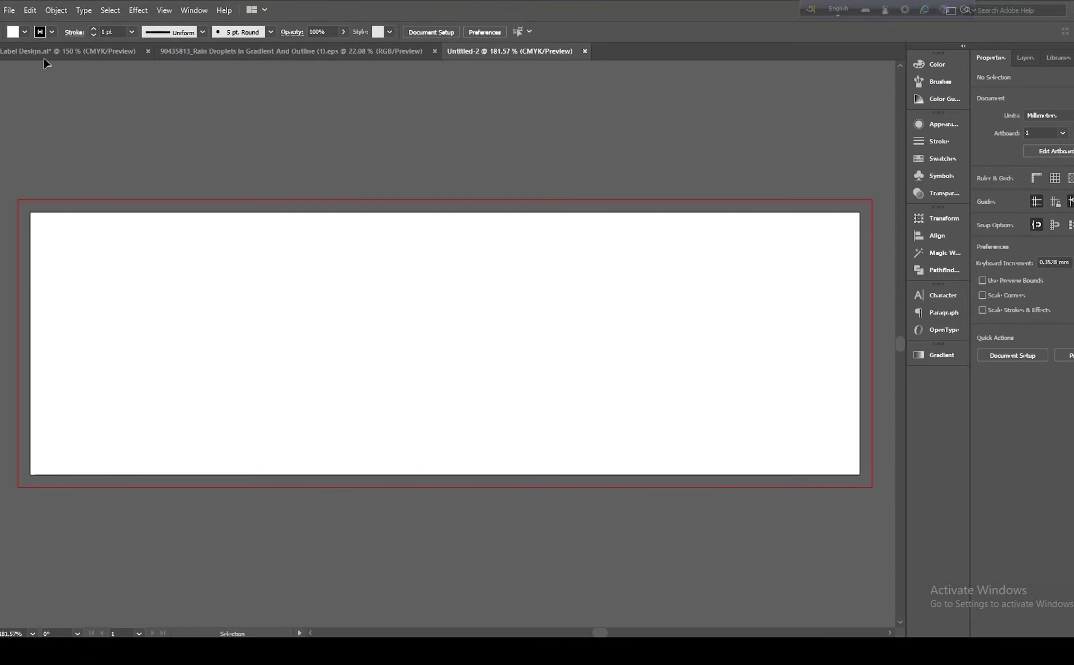
pyautogui.click(52, 32)
pyautogui.click(50, 36)
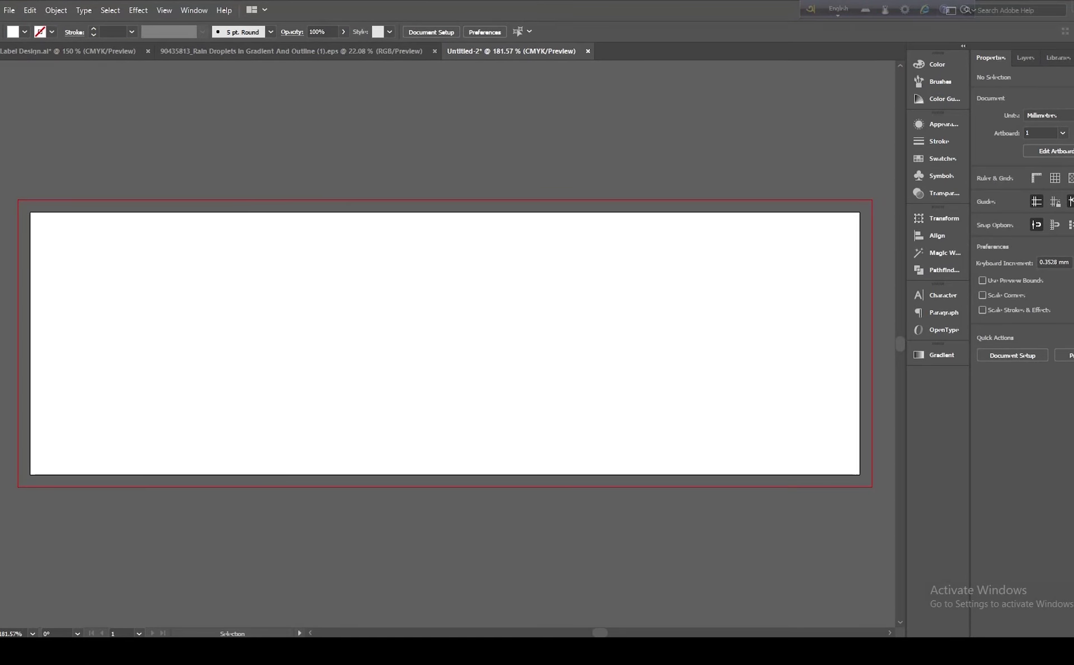
pyautogui.press('m')
pyautogui.click(285, 300)
pyautogui.write('125')
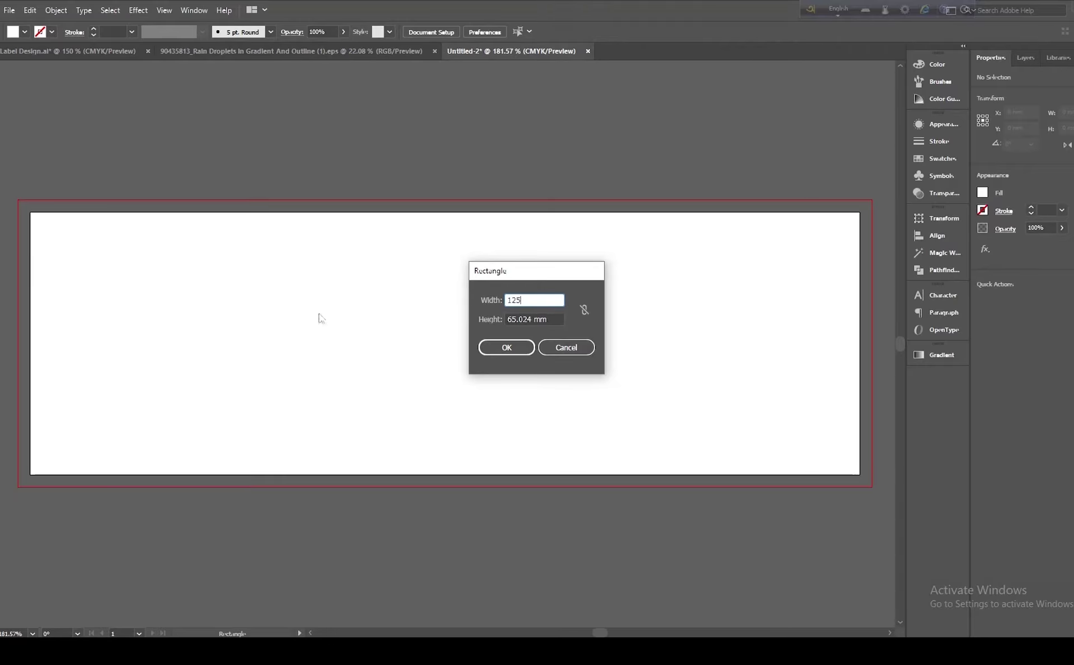
pyautogui.press('Tab')
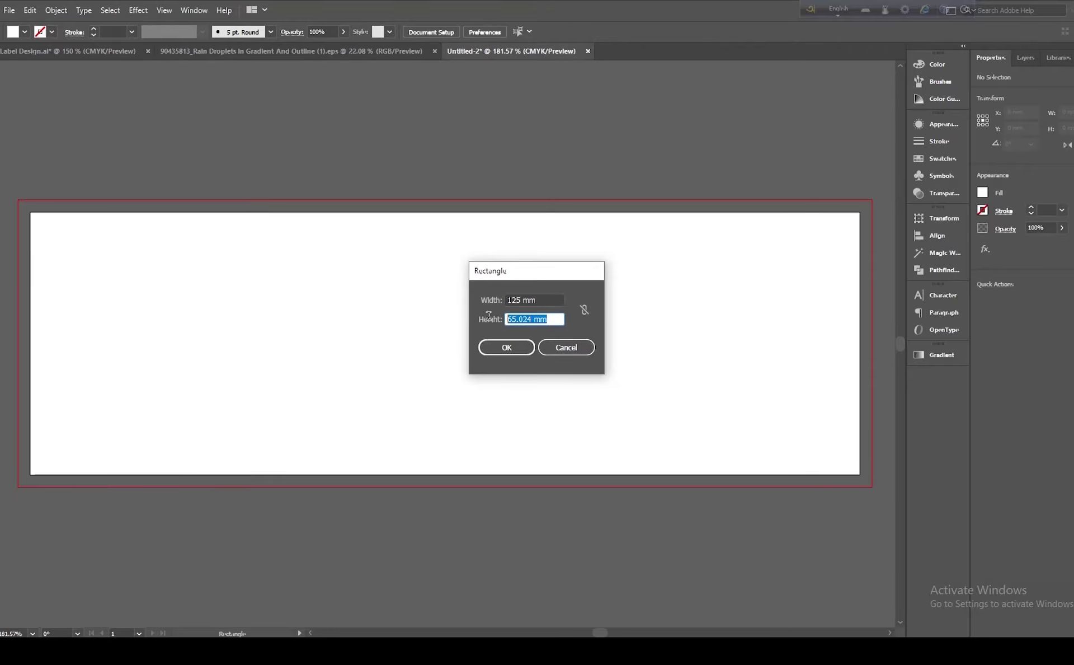
pyautogui.press('Return')
# Step: Centre the rectangle horizontally and vertically on the artboard and fill it with black
pyautogui.press('v')
pyautogui.moveTo(497, 410); pyautogui.dragTo(408, 337)
pyautogui.click(476, 31)
pyautogui.click(526, 32)
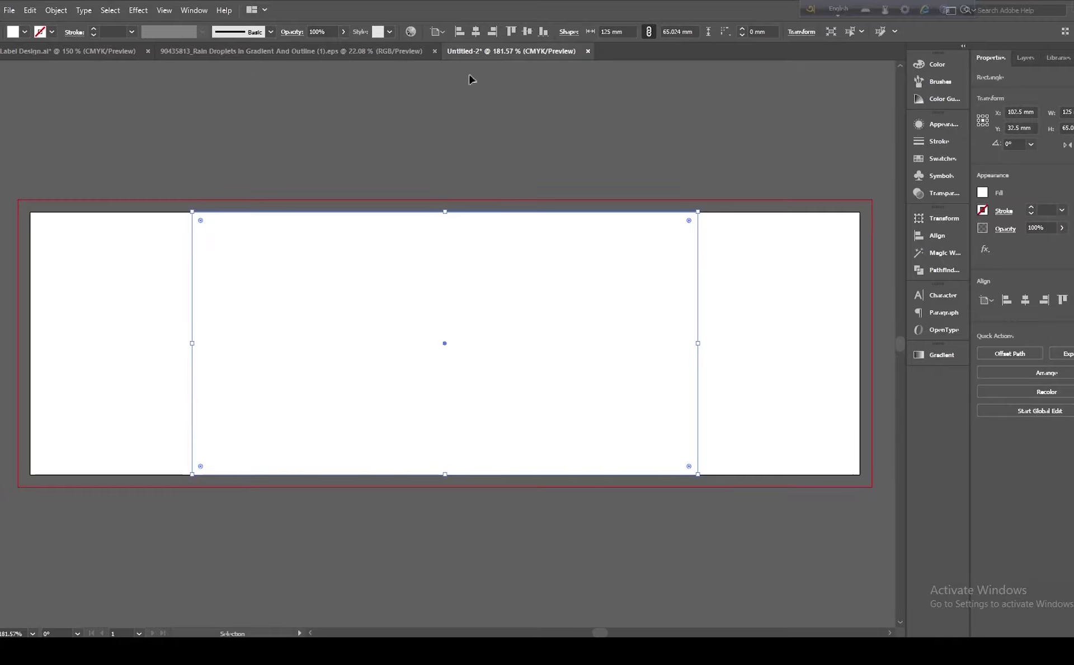
pyautogui.click(25, 32)
pyautogui.click(2, 71)
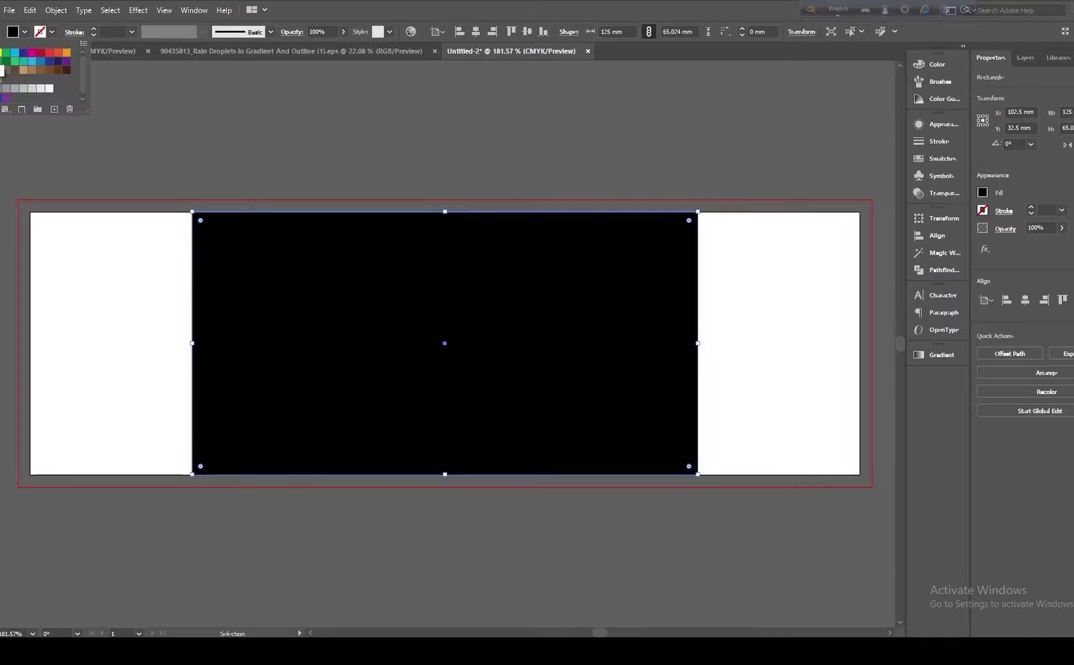
pyautogui.press('Escape')
pyautogui.click(343, 163)
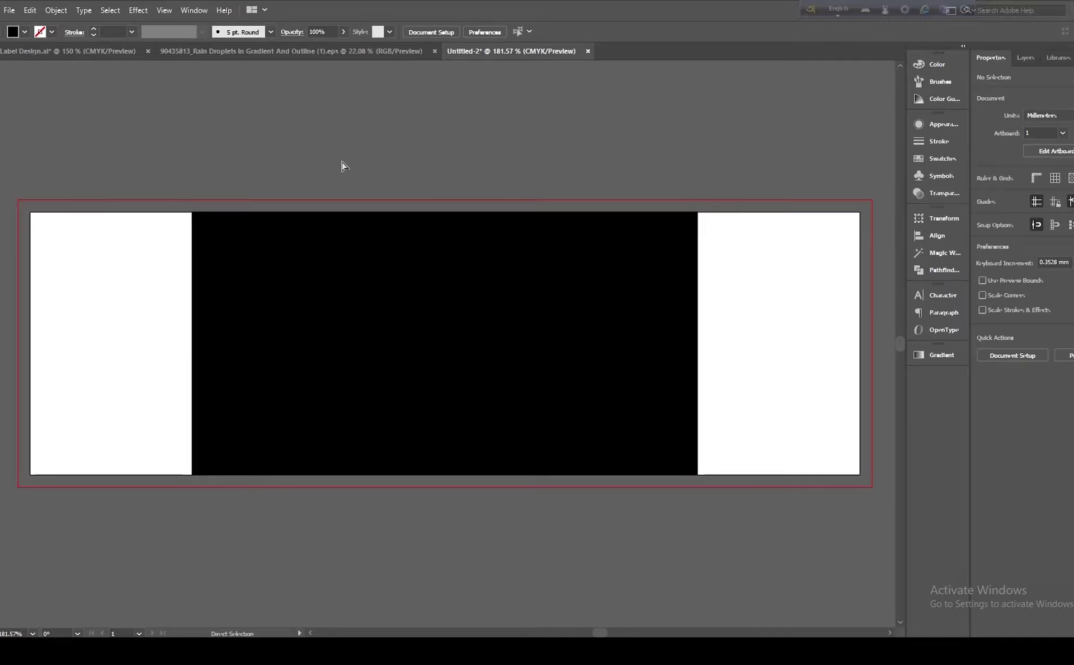
# Step: Show the rulers, place vertical guides on both side edges of the black rectangle, and delete the rectangle
pyautogui.press('a')
pyautogui.hotkey('ctrl', 'r')
pyautogui.moveTo(186, 215); pyautogui.dragTo(196, 220)
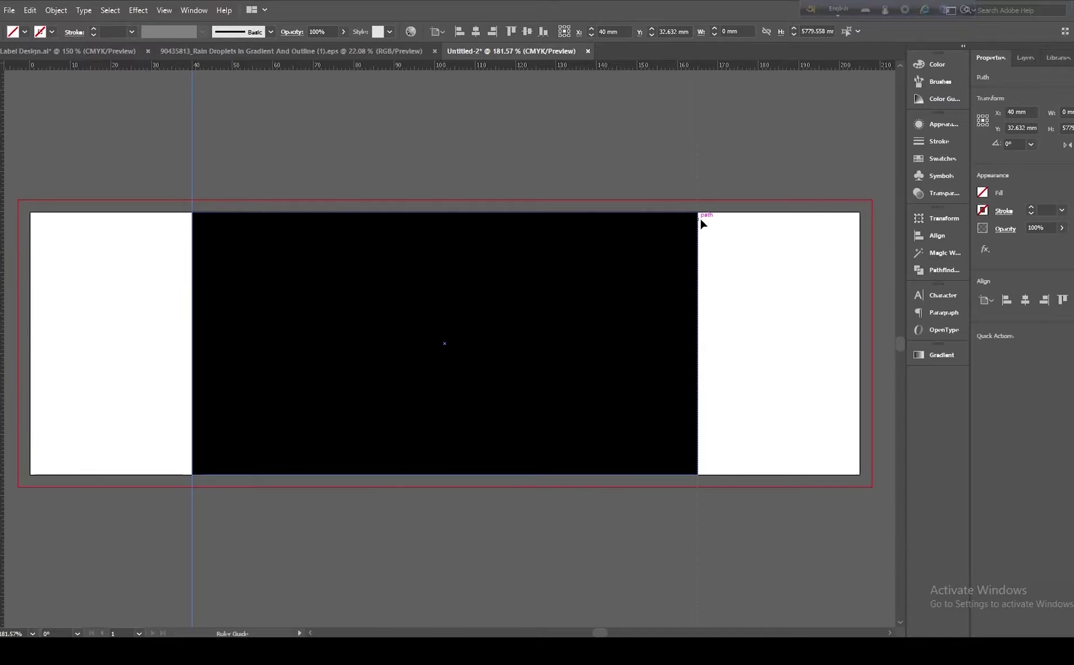
pyautogui.moveTo(700, 222); pyautogui.dragTo(699, 222)
pyautogui.click(525, 378)
pyautogui.press('Delete')
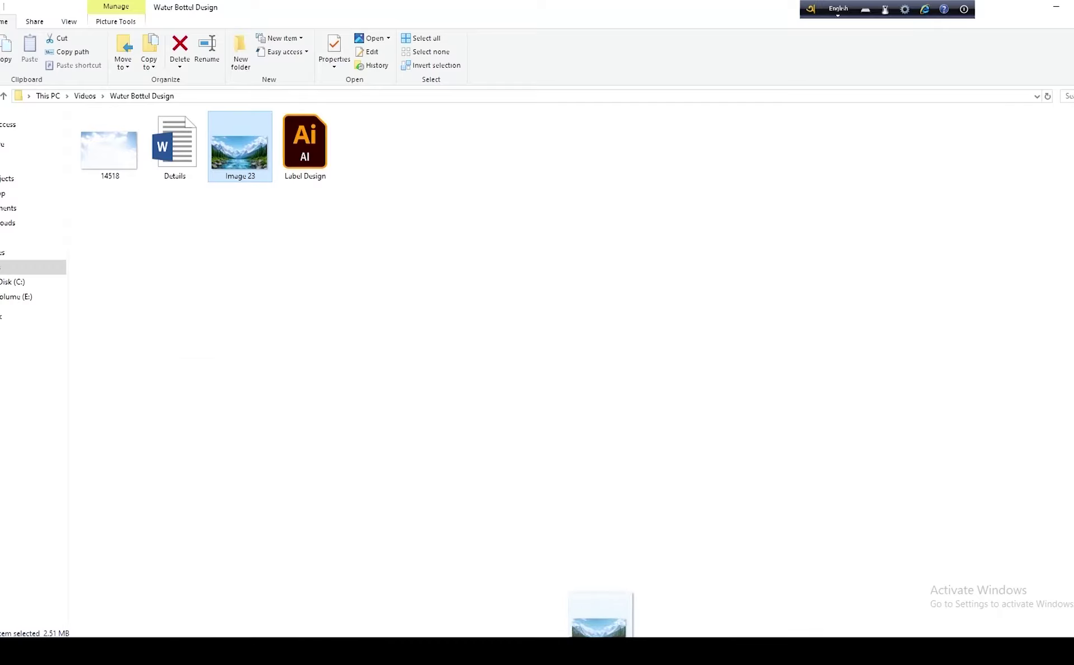
# Step: Place the landscape picture Image 23 into the document and scale it down to about 120 mm wide
pyautogui.moveTo(600, 618); pyautogui.dragTo(510, 456)
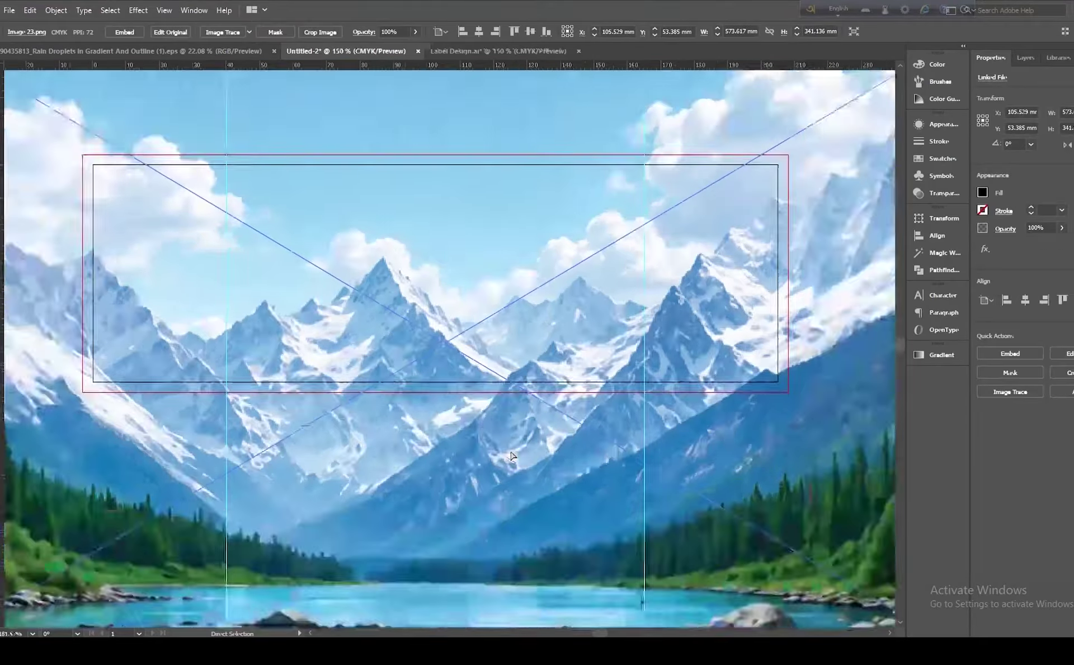
pyautogui.hotkey('ctrl', '-')
pyautogui.hotkey('ctrl', '-')
pyautogui.hotkey('ctrl', '-')
pyautogui.moveTo(759, 535); pyautogui.dragTo(514, 426)
pyautogui.hotkey('ctrl', '+')
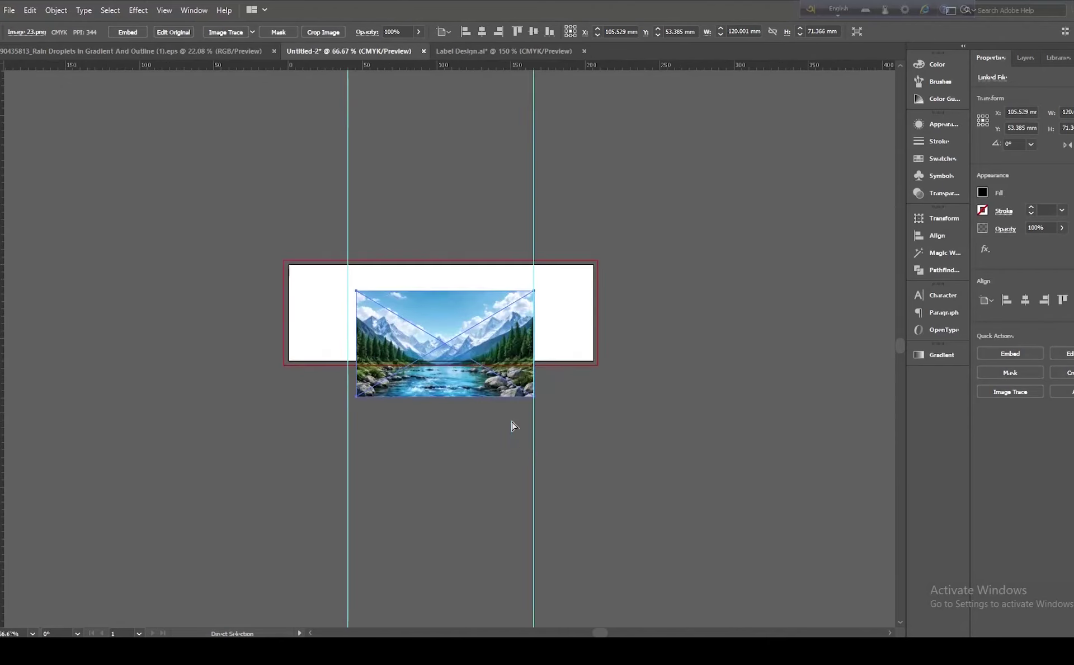
pyautogui.hotkey('ctrl', '+')
pyautogui.hotkey('ctrl', '+')
pyautogui.hotkey('ctrl', '+')
pyautogui.scroll(2, 513, 426)
# Step: Position the landscape over the centre panel, enlarge it to about 133.5 mm wide and centre it horizontally
pyautogui.moveTo(536, 470); pyautogui.dragTo(515, 384)
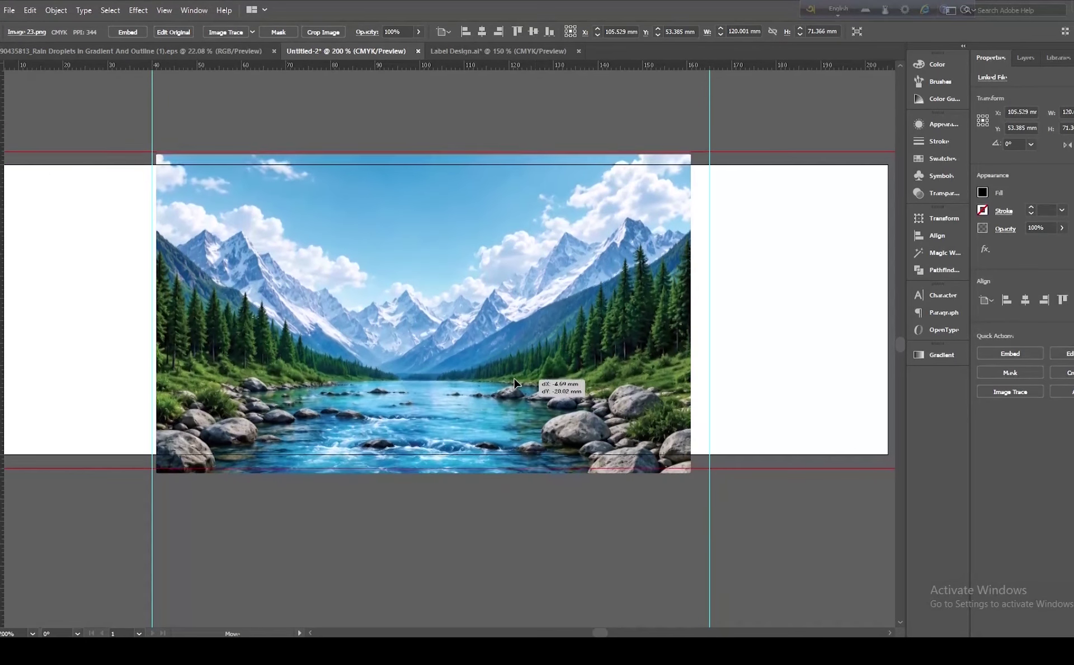
pyautogui.moveTo(692, 472); pyautogui.dragTo(721, 493)
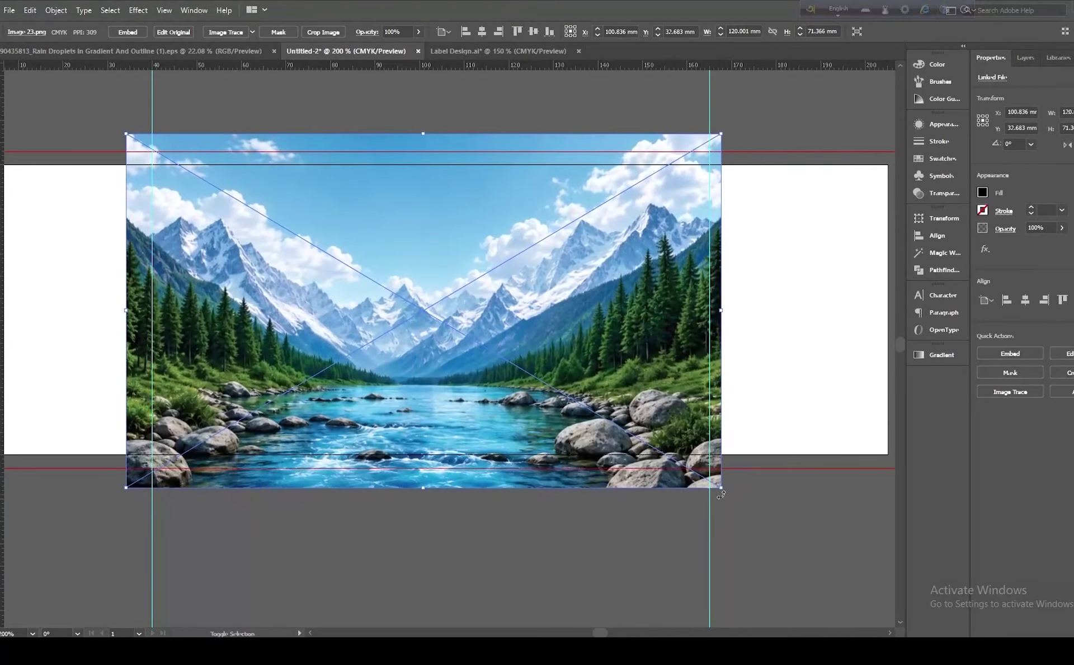
pyautogui.click(483, 32)
pyautogui.click(525, 103)
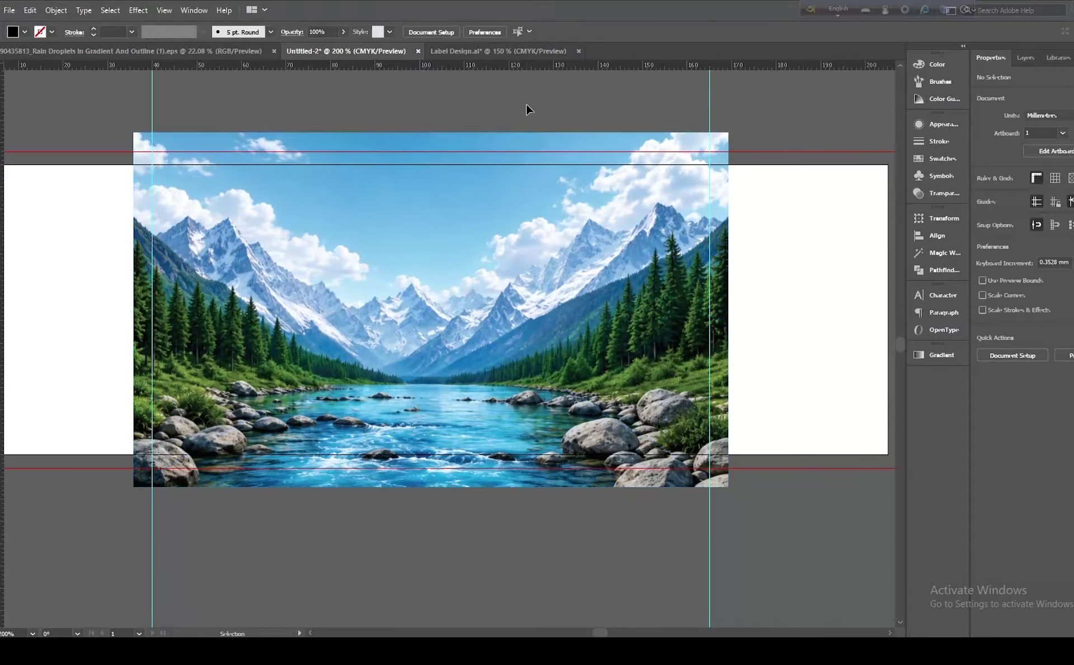
pyautogui.moveTo(395, 389); pyautogui.dragTo(395, 393)
# Step: Draw a 125 x 65 mm rectangle between the guides and use it as a clipping mask for the landscape
pyautogui.moveTo(149, 164); pyautogui.dragTo(709, 453)
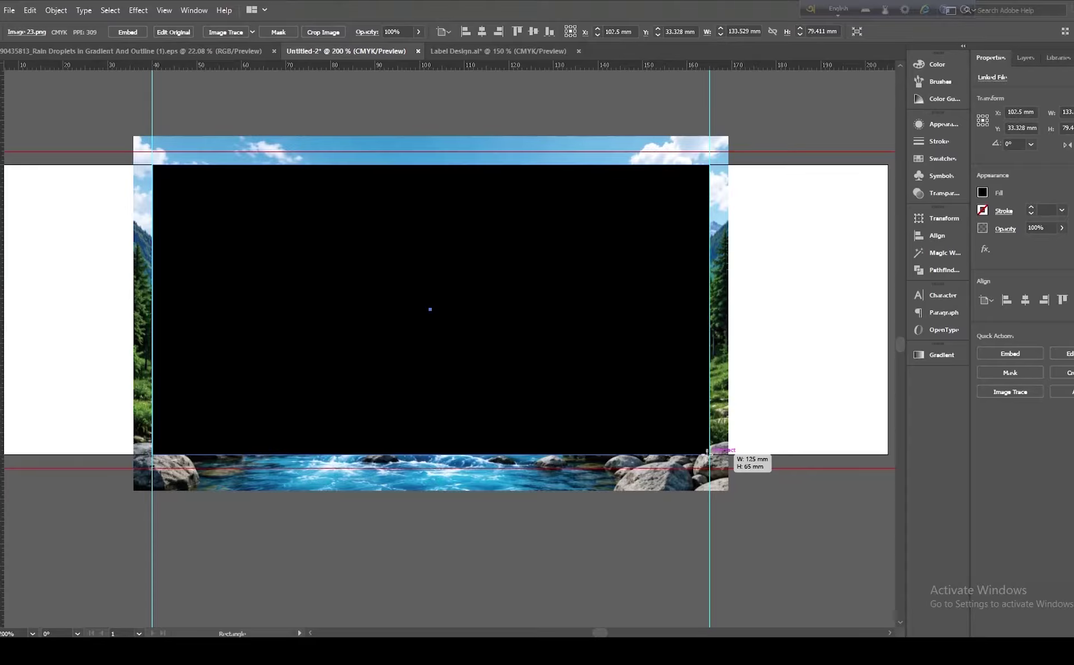
pyautogui.moveTo(707, 451); pyautogui.dragTo(709, 452)
pyautogui.press('v')
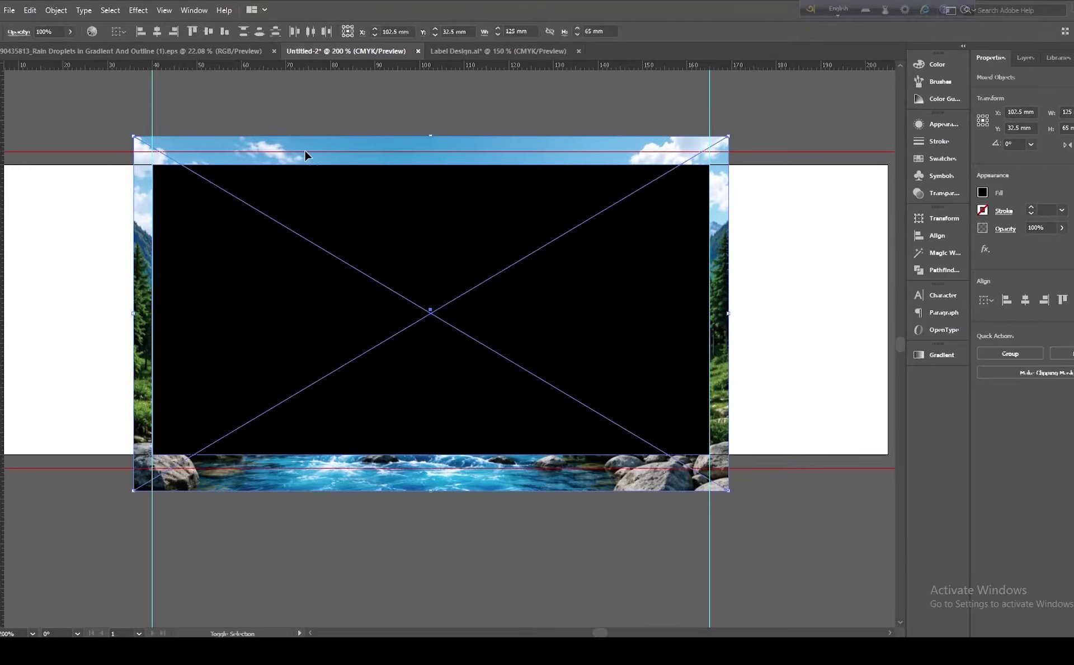
pyautogui.rightClick(304, 151)
pyautogui.click(358, 255)
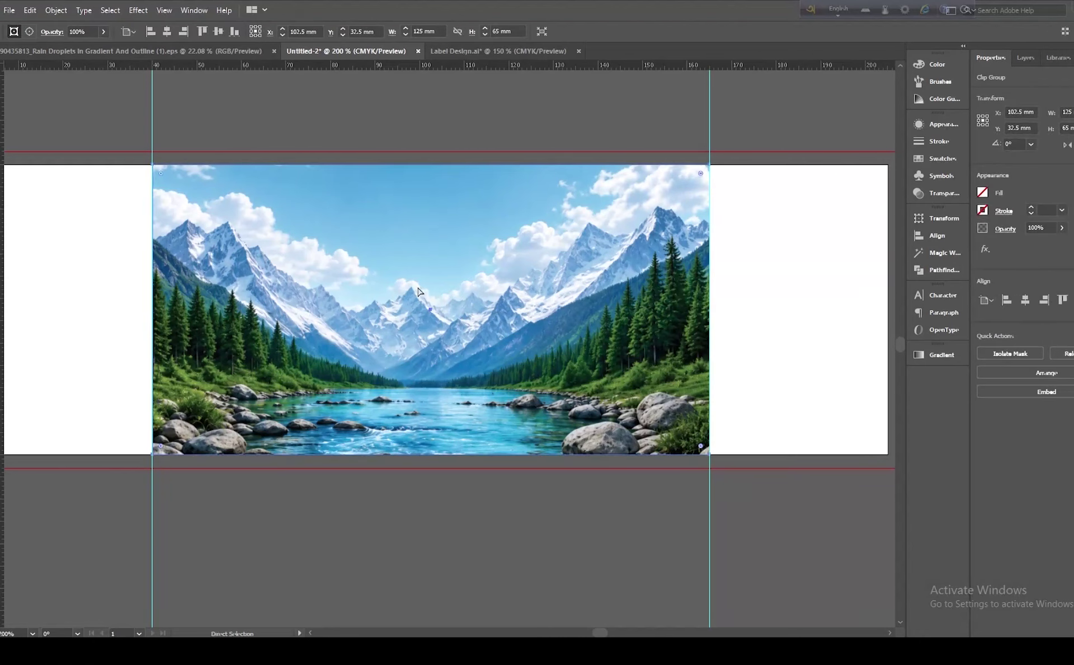
pyautogui.hotkey('ctrl', 'shift', 'a')
# Step: Place the sky picture 14518 from the project folder and scale it down to about 135 mm wide
pyautogui.hotkey('alt', 'Tab')
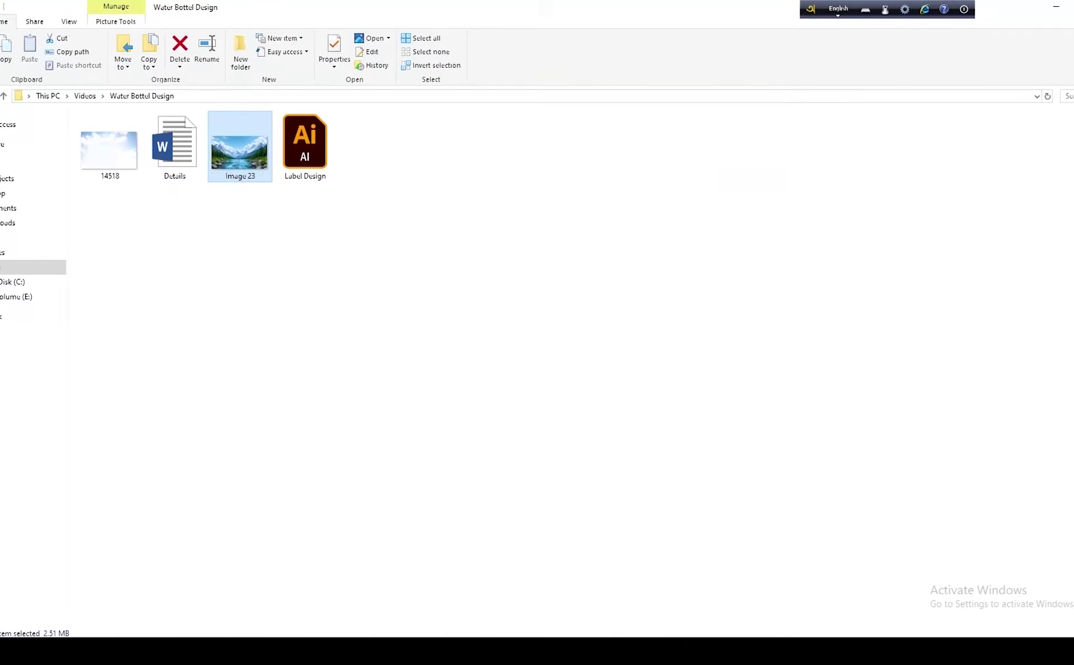
pyautogui.moveTo(110, 168); pyautogui.dragTo(508, 369)
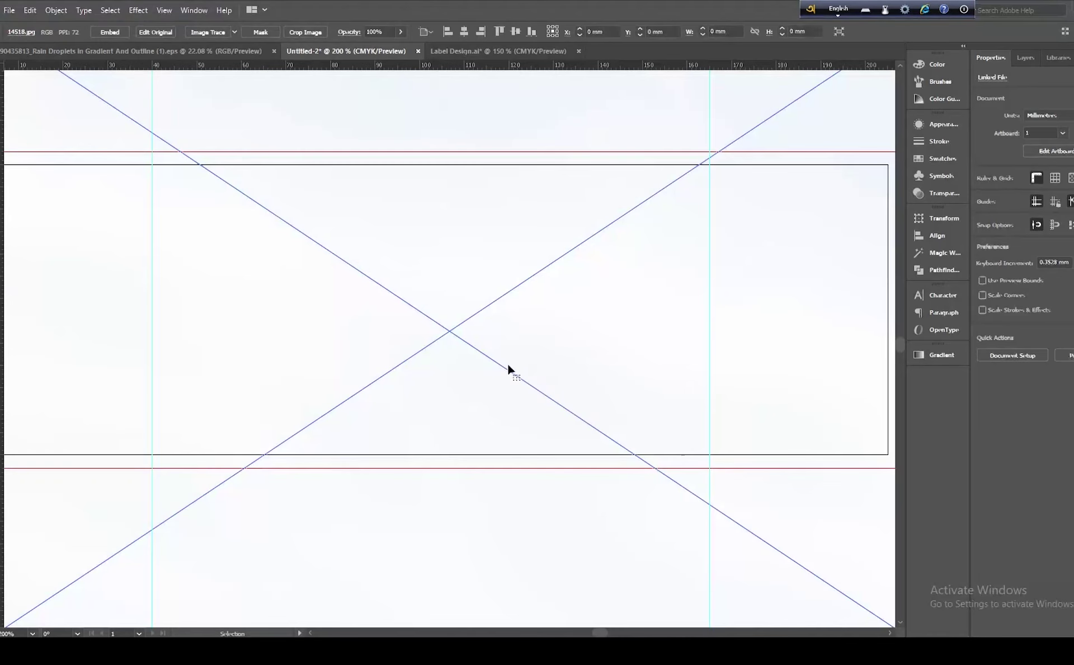
pyautogui.hotkey('ctrl', '-')
pyautogui.hotkey('ctrl', '-')
pyautogui.moveTo(739, 148); pyautogui.dragTo(522, 296)
pyautogui.hotkey('ctrl', '+')
pyautogui.hotkey('ctrl', '+')
pyautogui.hotkey('ctrl', '+')
pyautogui.hotkey('ctrl', '+')
# Step: Centre the sky picture horizontally and shift it upward over the centre panel
pyautogui.press('v')
pyautogui.moveTo(542, 335); pyautogui.dragTo(527, 328)
pyautogui.click(479, 35)
pyautogui.moveTo(502, 263); pyautogui.dragTo(502, 227)
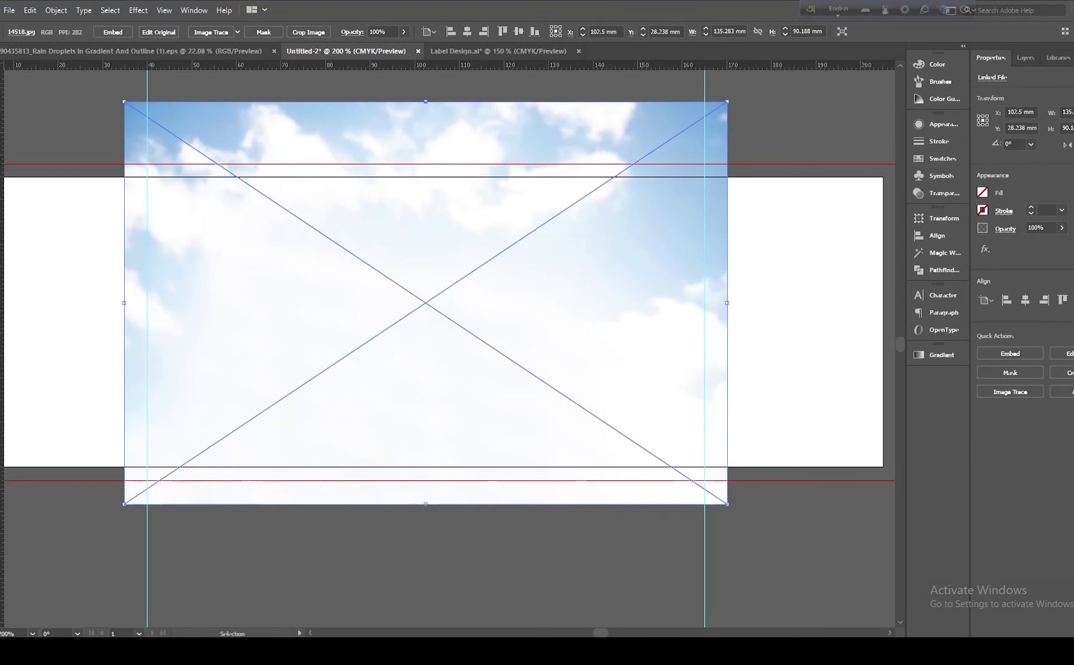
# Step: Draw a rectangle about 125 x 65 mm between the guides and clip the sky picture to it
pyautogui.moveTo(148, 176); pyautogui.dragTo(704, 466)
pyautogui.press('v')
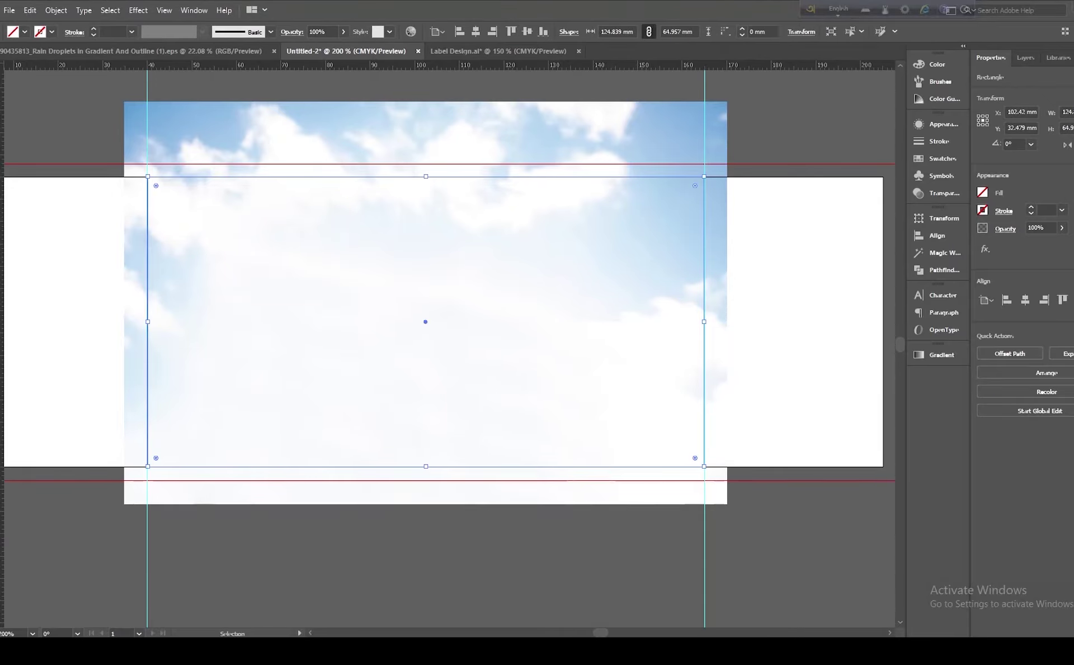
pyautogui.hotkey('ctrl', '+')
pyautogui.hotkey('ctrl', 'a')
pyautogui.rightClick(211, 106)
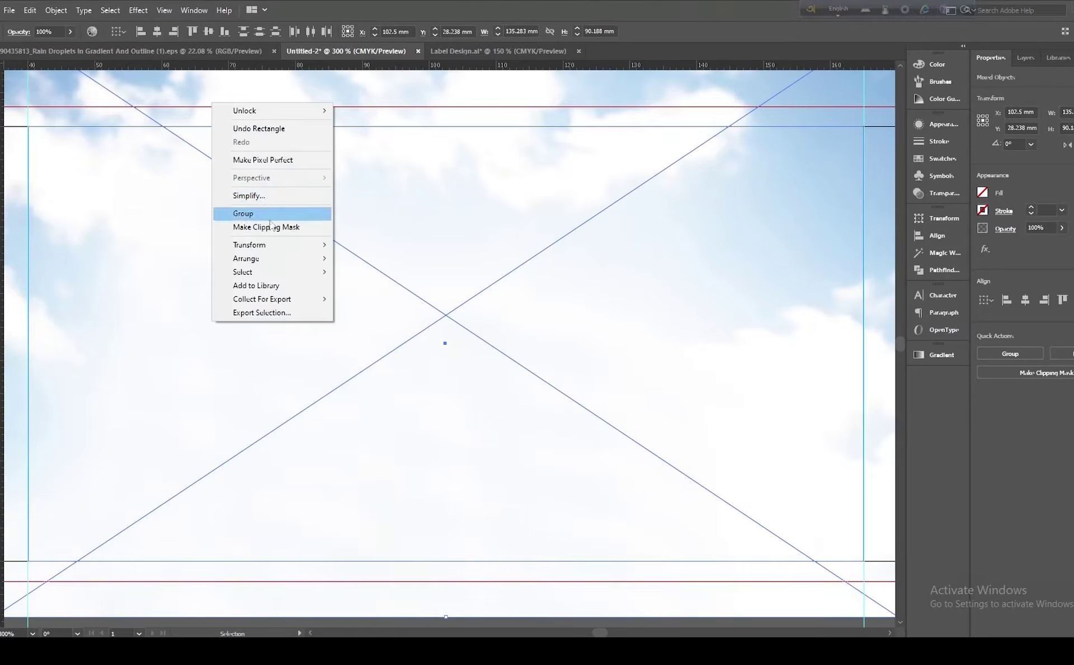
pyautogui.click(270, 228)
pyautogui.hotkey('ctrl', '-')
pyautogui.click(325, 161)
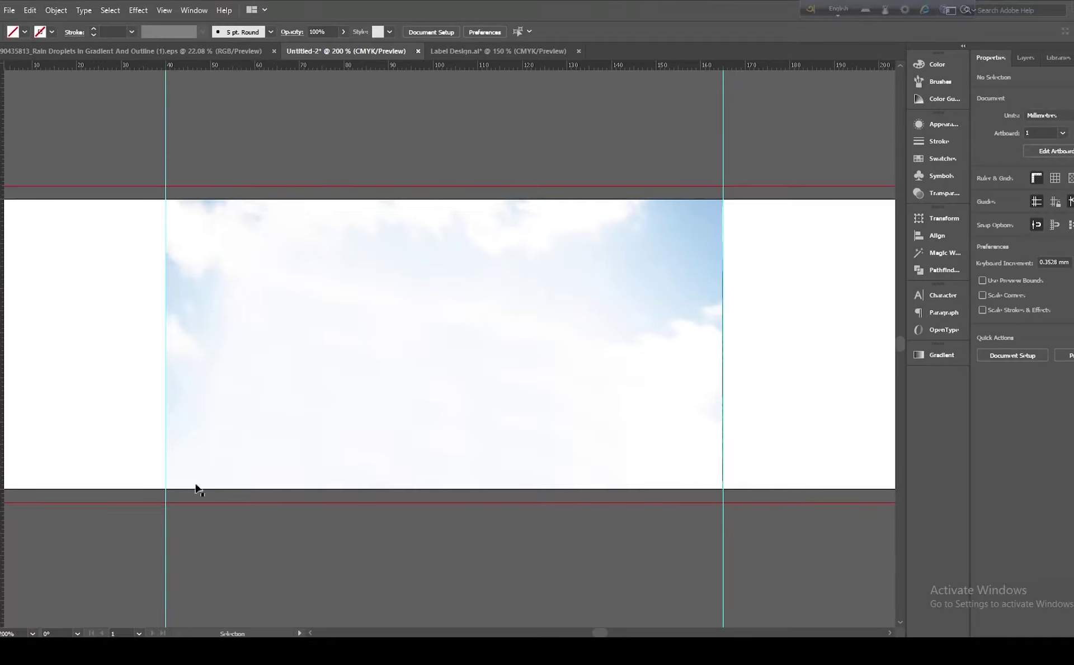
# Step: Draw another rectangle about 125 x 65 mm covering the clipped sky picture between the guides
pyautogui.press('m')
pyautogui.moveTo(166, 200); pyautogui.dragTo(722, 488)
pyautogui.press('v')
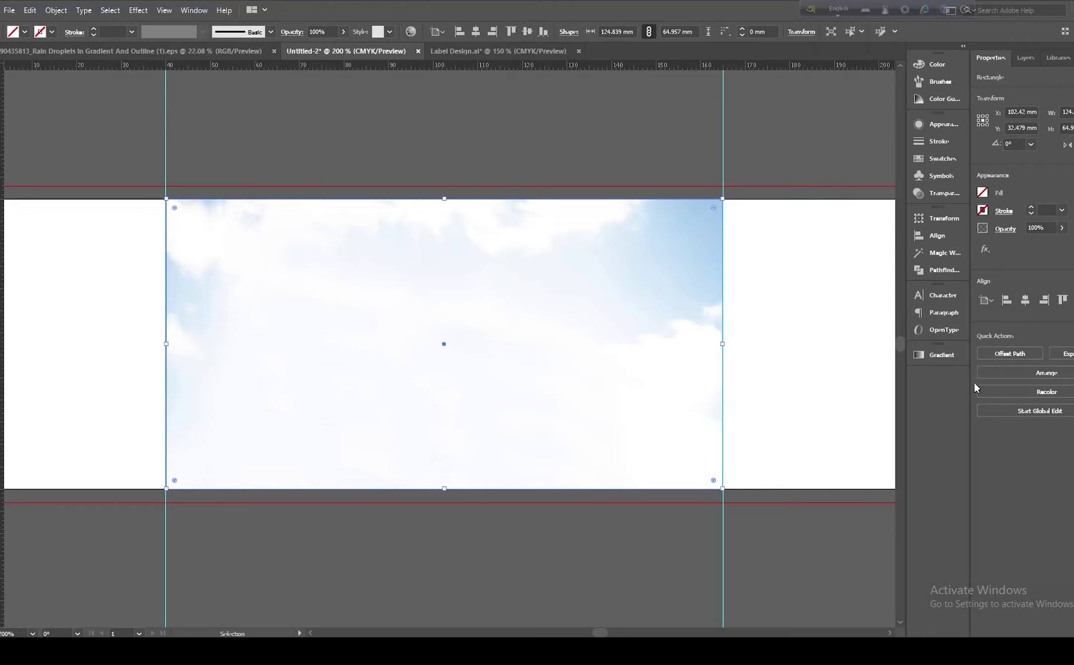
# Step: Fill the new rectangle with a linear white-to-black gradient at a -90° angle
pyautogui.click(941, 355)
pyautogui.click(776, 370)
pyautogui.click(855, 402)
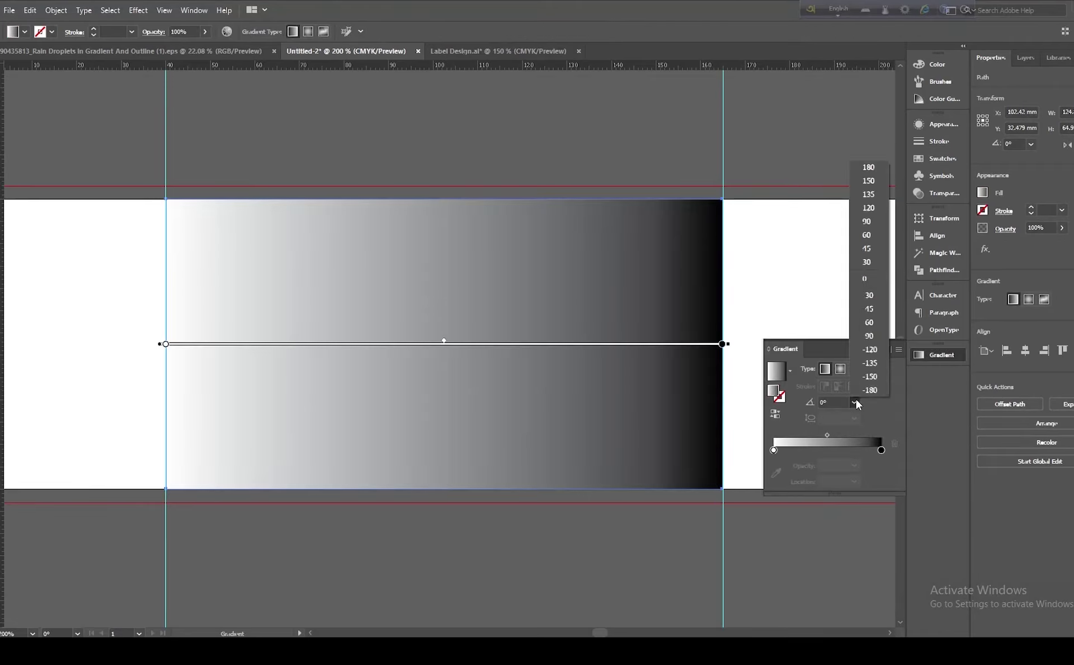
pyautogui.click(869, 336)
# Step: Select the gradient rectangle together with the clipped sky picture and make an opacity mask from them
pyautogui.click(1025, 58)
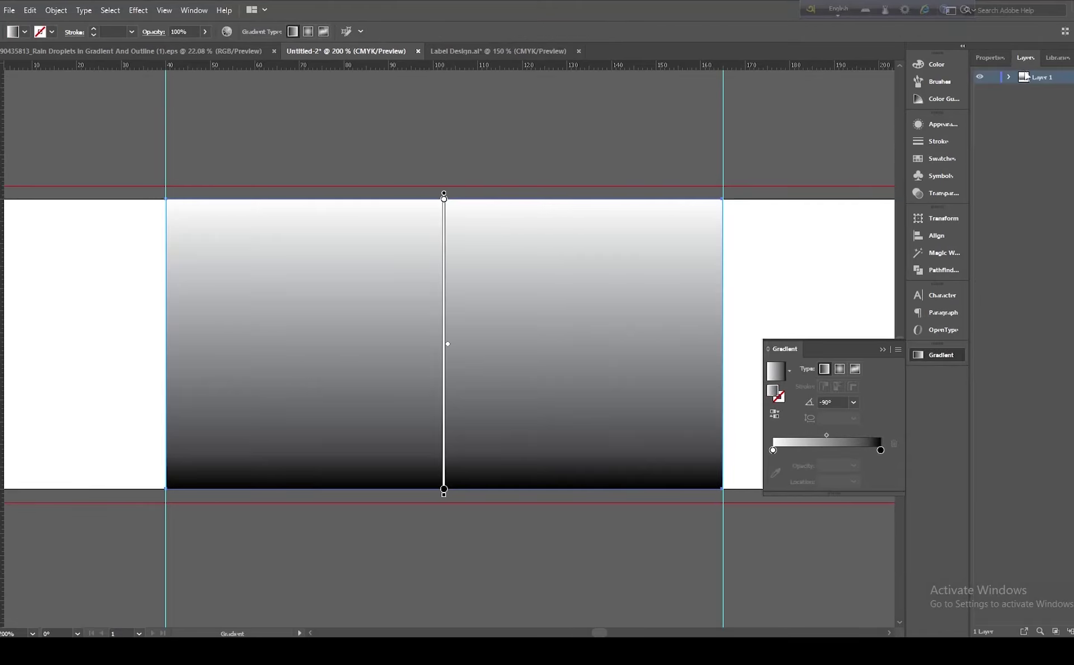
pyautogui.click(1009, 77)
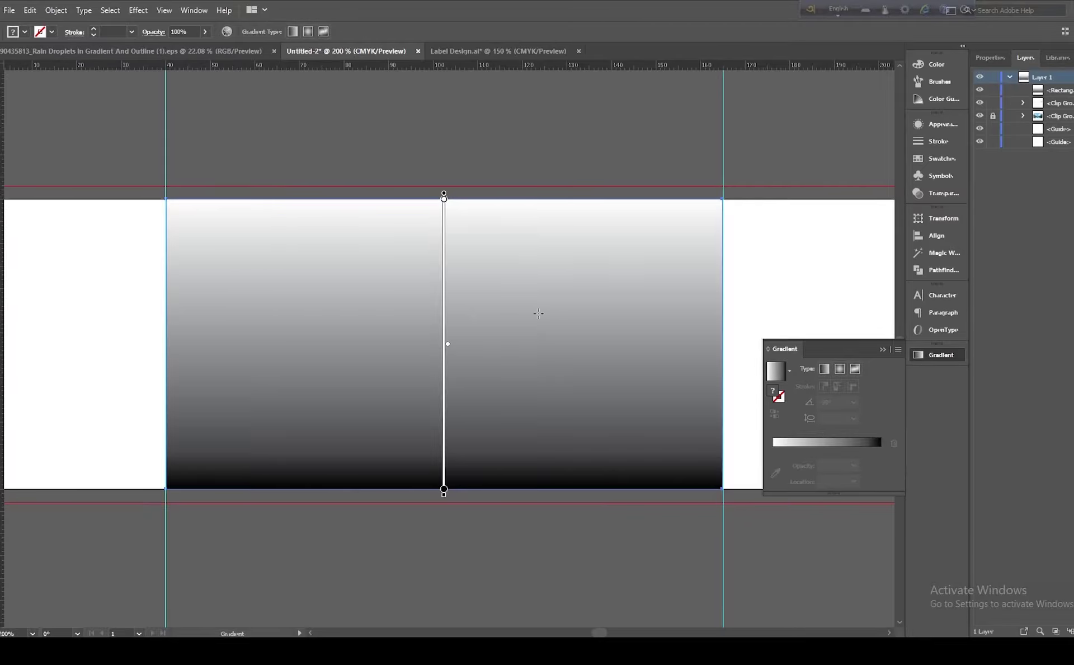
pyautogui.press('v')
pyautogui.rightClick(515, 307)
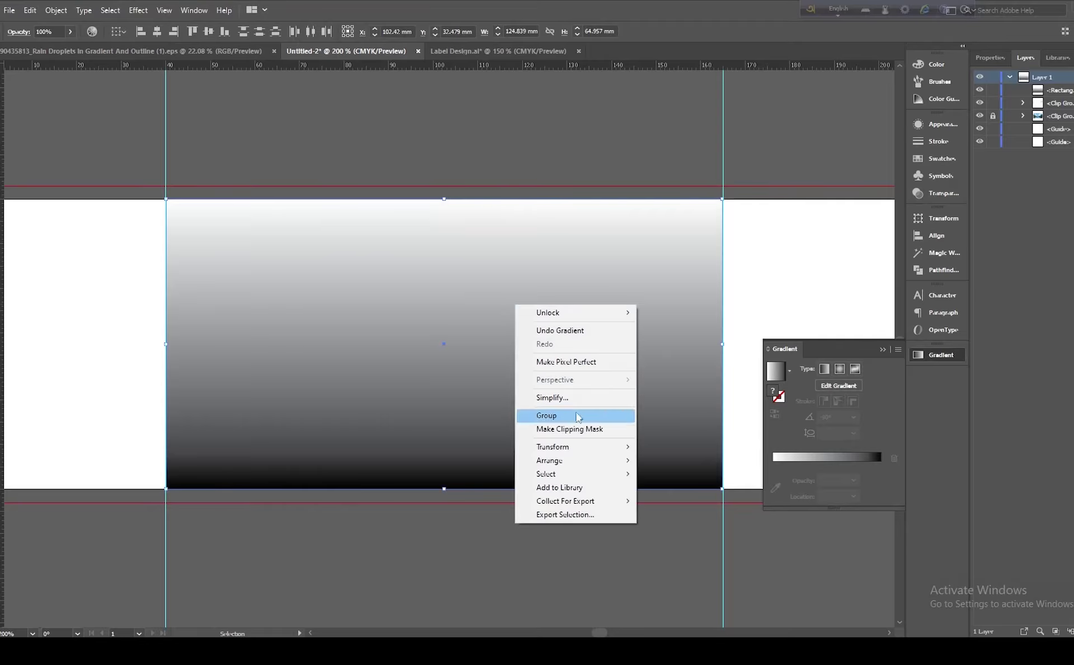
pyautogui.click(942, 193)
pyautogui.click(876, 158)
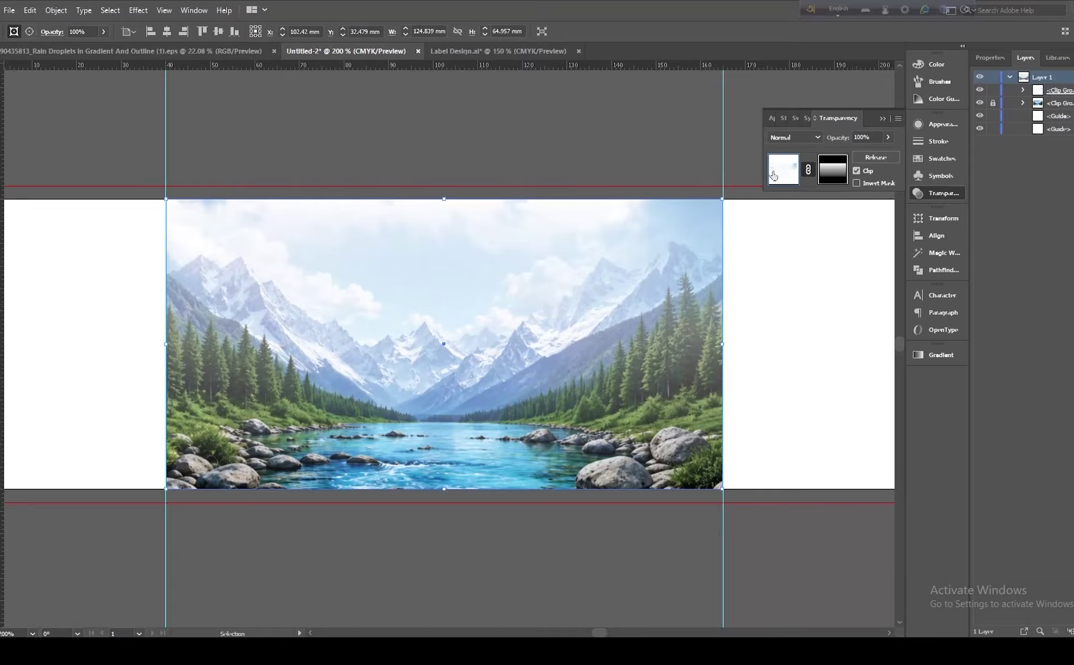
# Step: Open the sky picture's opacity mask for editing and set its gradient's black stop to 0% opacity
pyautogui.click(838, 169)
pyautogui.click(932, 355)
pyautogui.click(775, 370)
pyautogui.click(882, 448)
pyautogui.click(853, 465)
pyautogui.click(865, 482)
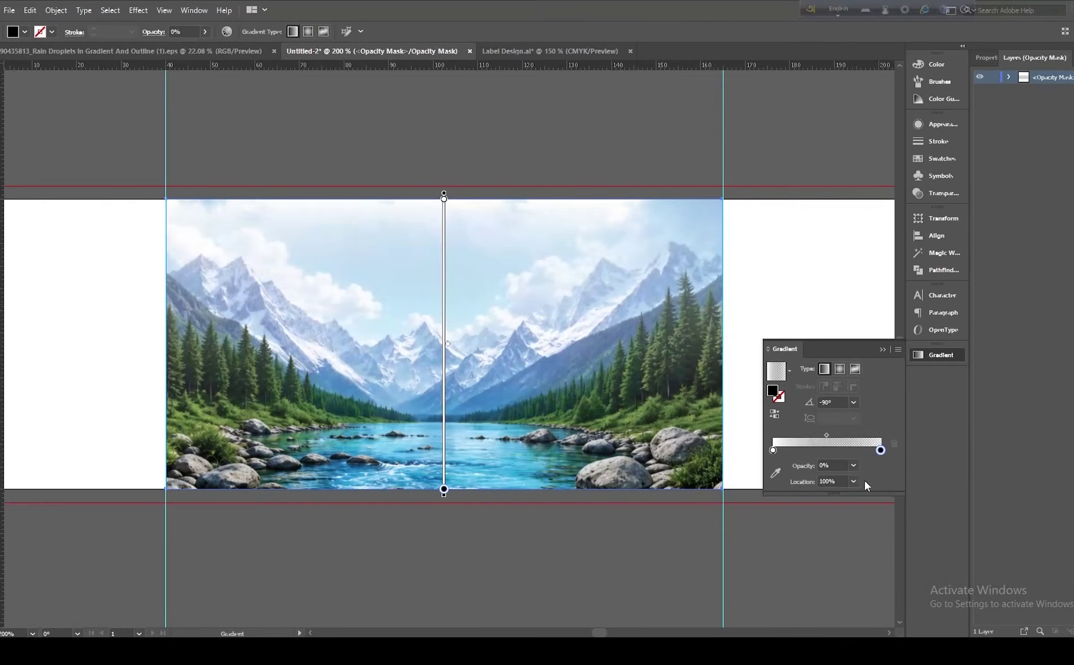
# Step: Shift the mask gradient's white stop to about 14.6% and its black stop to about 79.2%, then leave mask editing
pyautogui.moveTo(440, 200); pyautogui.dragTo(441, 349)
pyautogui.hotkey('ctrl', 'z')
pyautogui.moveTo(448, 381); pyautogui.dragTo(447, 432)
pyautogui.moveTo(446, 480); pyautogui.dragTo(450, 440)
pyautogui.moveTo(449, 387); pyautogui.dragTo(445, 434)
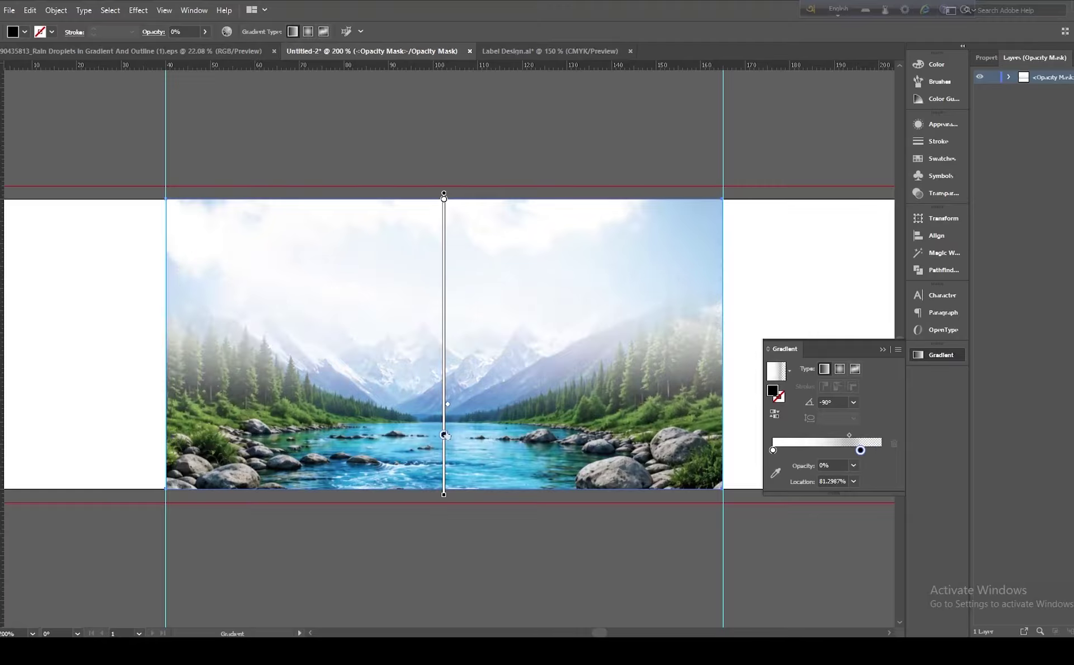
pyautogui.moveTo(444, 200); pyautogui.dragTo(444, 231)
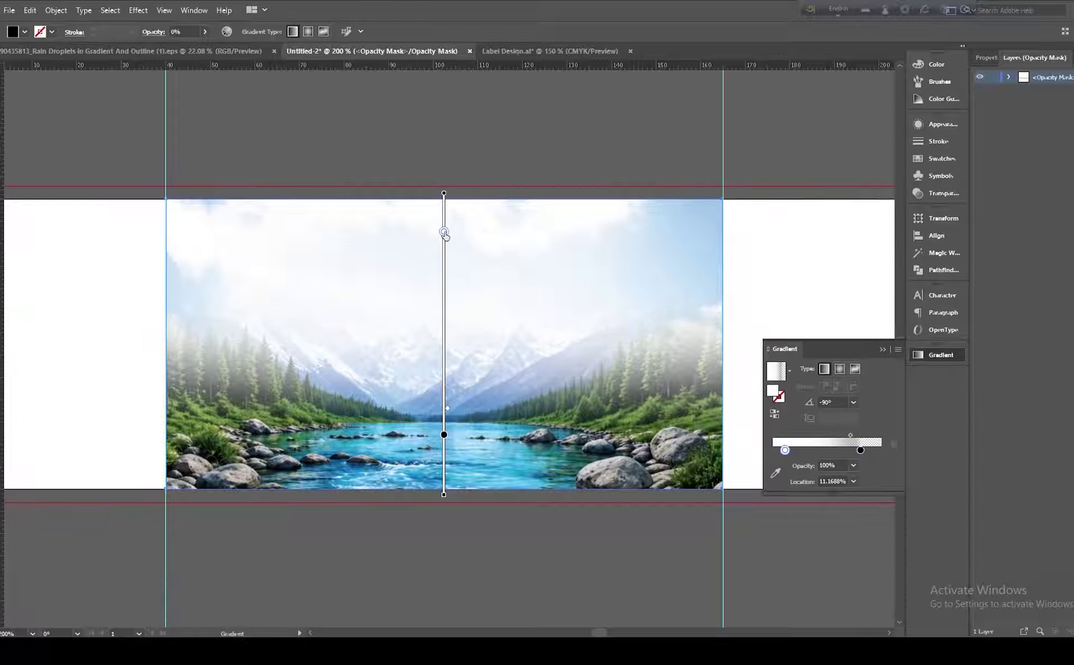
pyautogui.moveTo(444, 434); pyautogui.dragTo(444, 427)
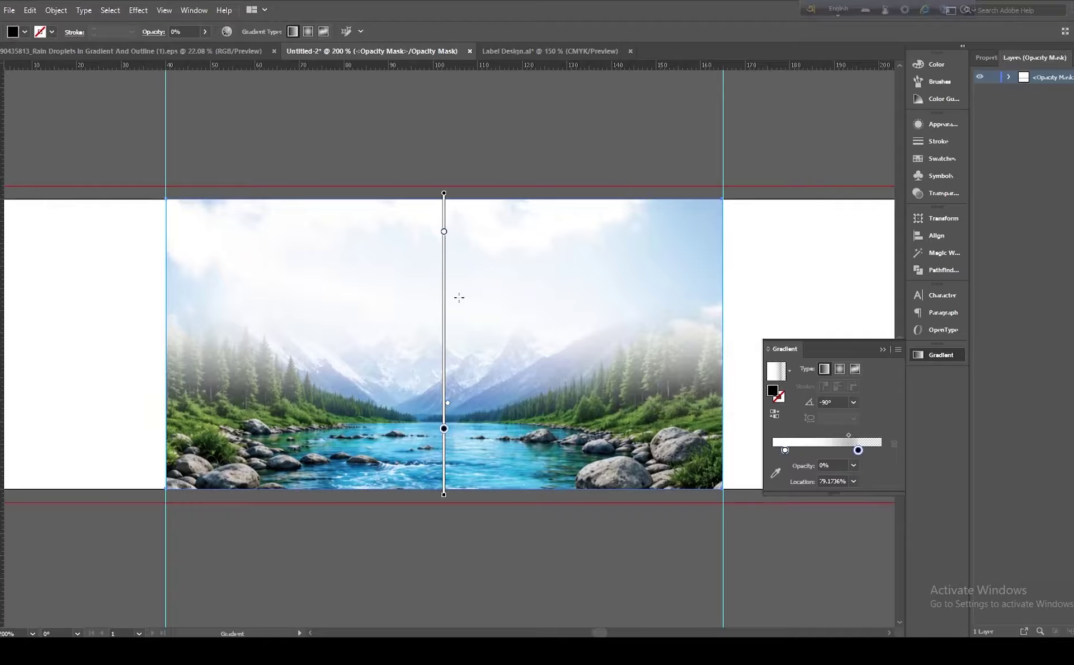
pyautogui.moveTo(445, 236); pyautogui.dragTo(445, 244)
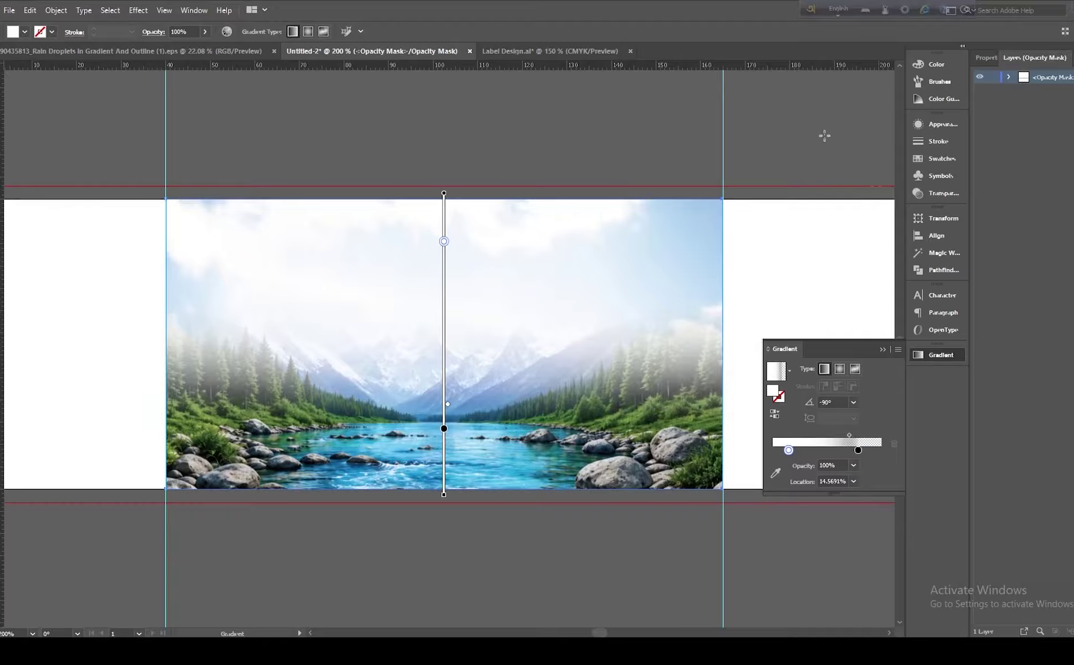
pyautogui.click(448, 160)
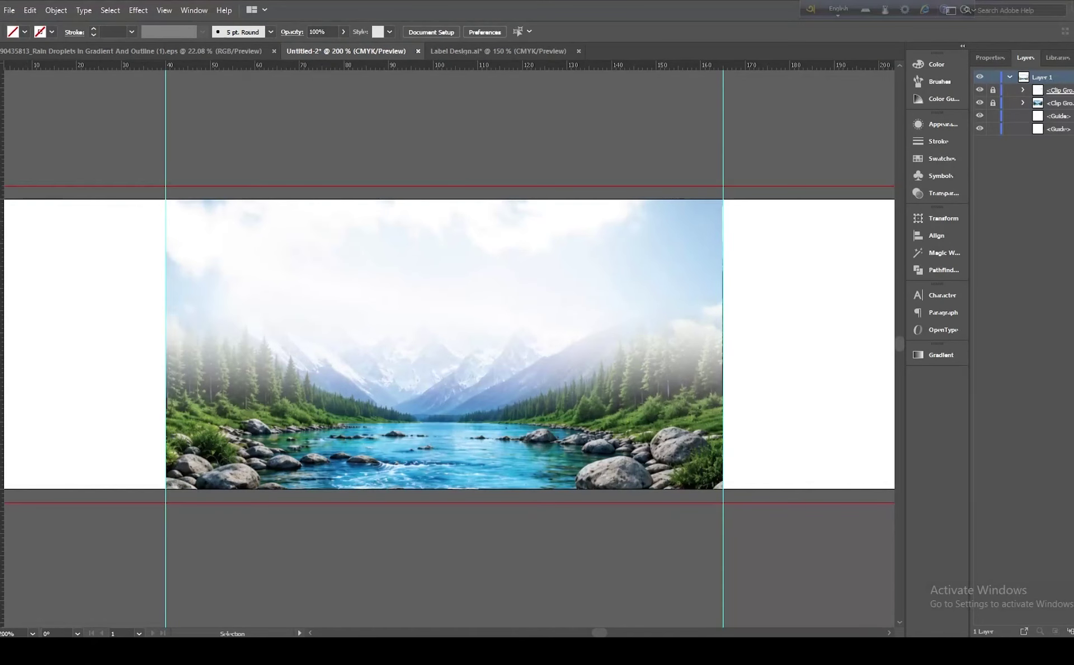
# Step: Add the point text AQUAVISTA in the upper middle of the centre panel
pyautogui.press('t')
pyautogui.click(412, 278)
pyautogui.write('AQUAVISTA')
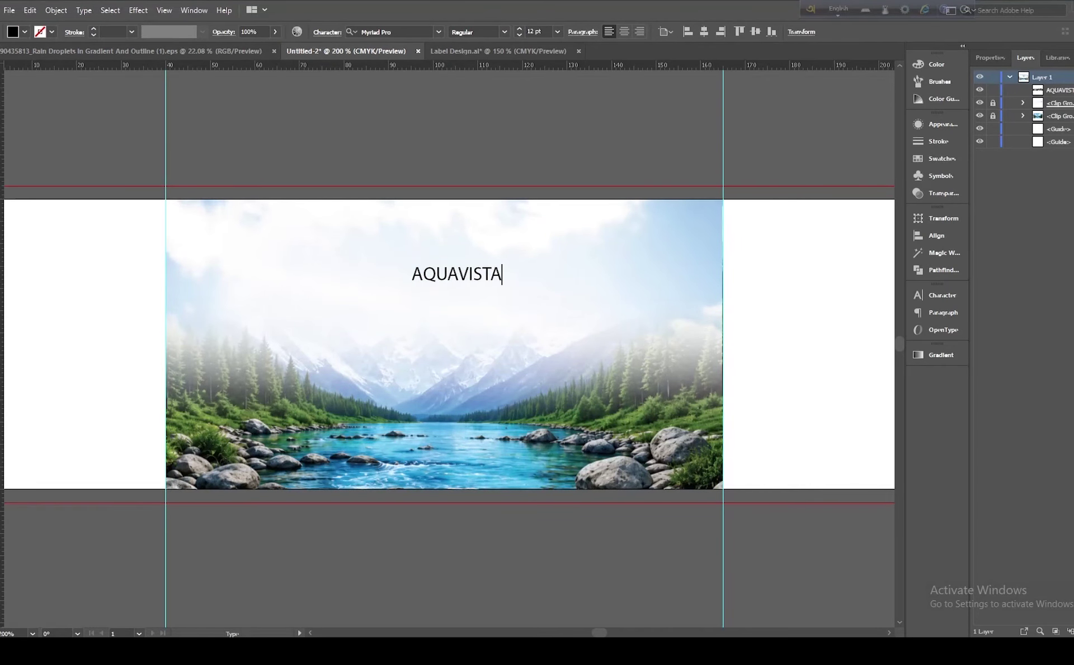
pyautogui.press('Escape')
# Step: Set the brand name in Cinzel Bold and enlarge it to about 24 pt in the middle of the sky area
pyautogui.click(943, 295)
pyautogui.click(824, 306)
pyautogui.write('cin')
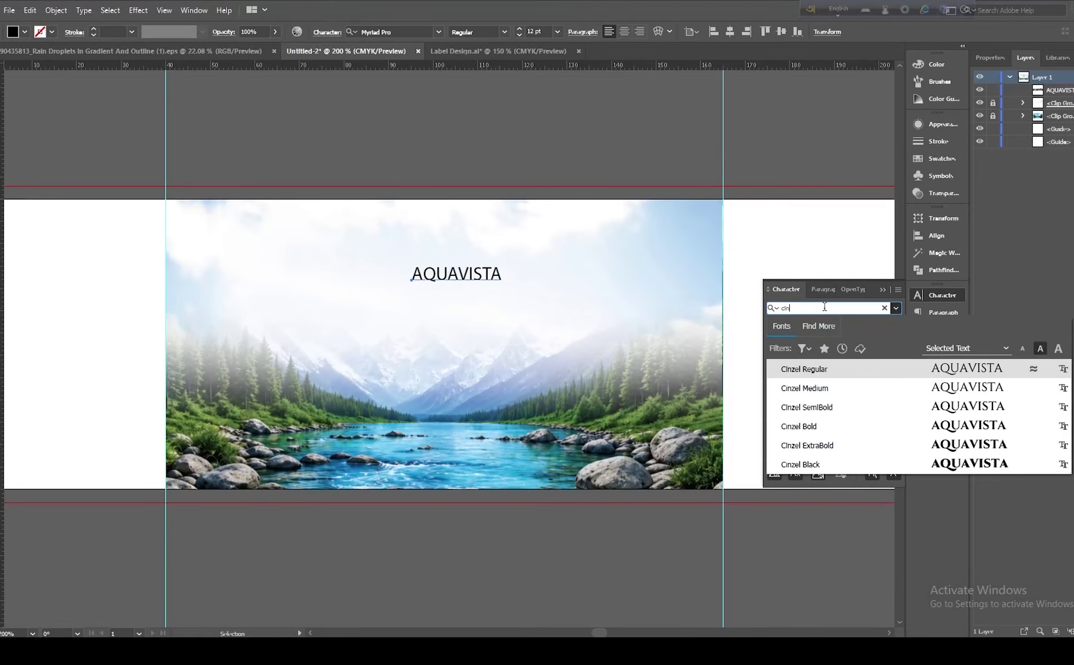
pyautogui.click(831, 426)
pyautogui.moveTo(524, 287); pyautogui.dragTo(521, 319)
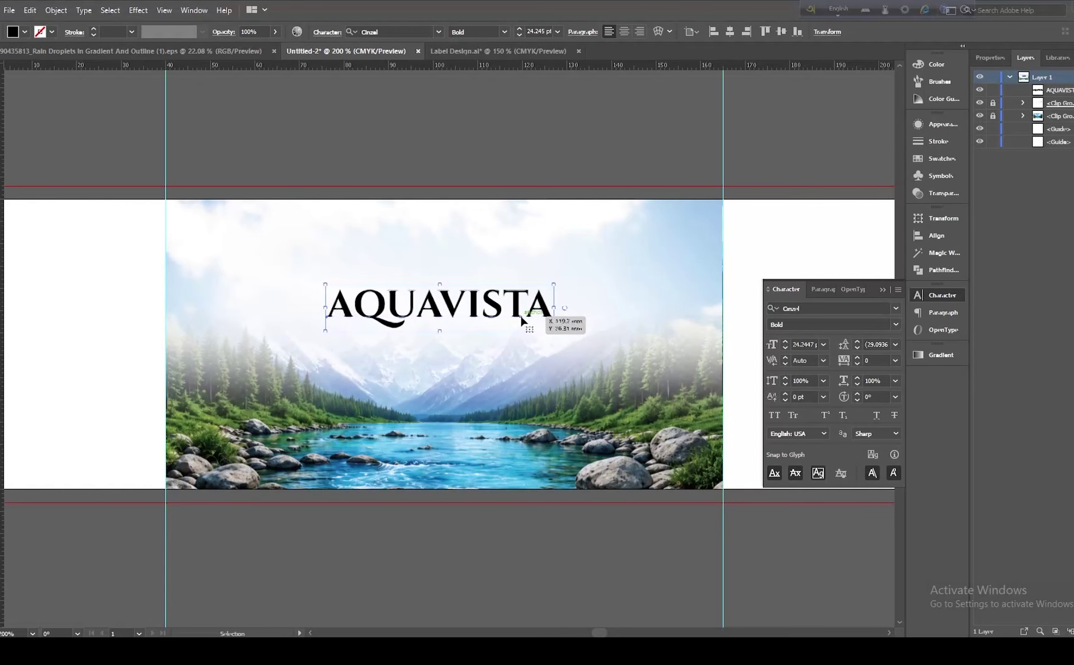
# Step: Set the first letter A of the brand name to 34 pt
pyautogui.press('t')
pyautogui.moveTo(354, 305); pyautogui.dragTo(314, 301)
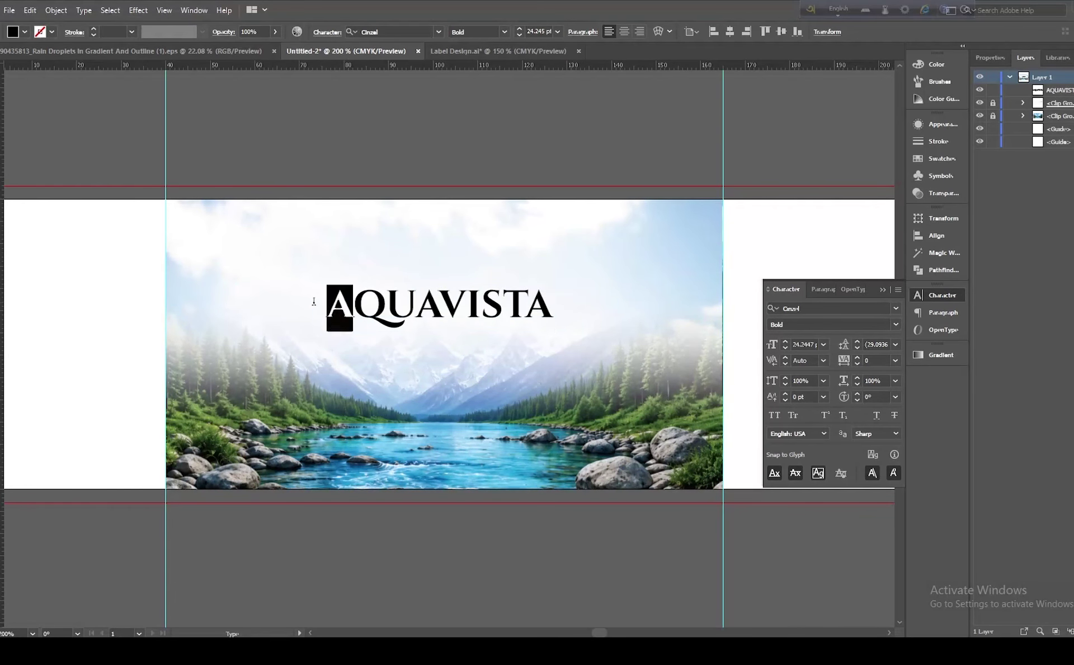
pyautogui.click(799, 344)
pyautogui.write('34')
pyautogui.press('Return')
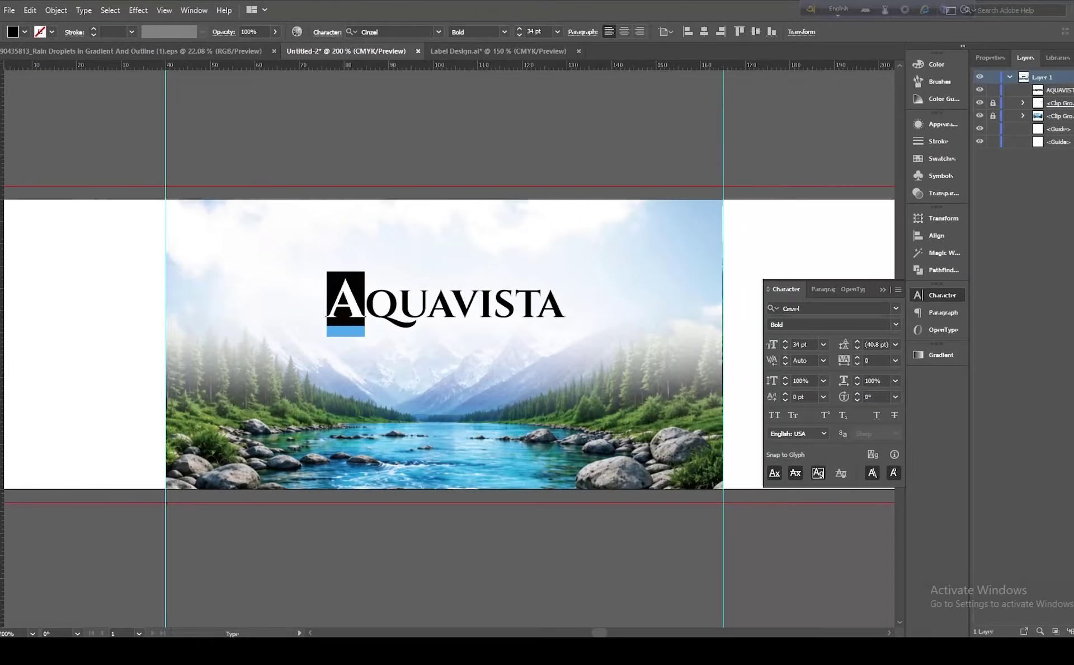
# Step: Centre-align the brand name horizontally on the centre panel and lower it slightly
pyautogui.press('Escape')
pyautogui.click(442, 310)
pyautogui.click(625, 31)
pyautogui.hotkey('ctrl', 'z')
pyautogui.click(623, 140)
pyautogui.moveTo(495, 299); pyautogui.dragTo(495, 309)
pyautogui.click(485, 163)
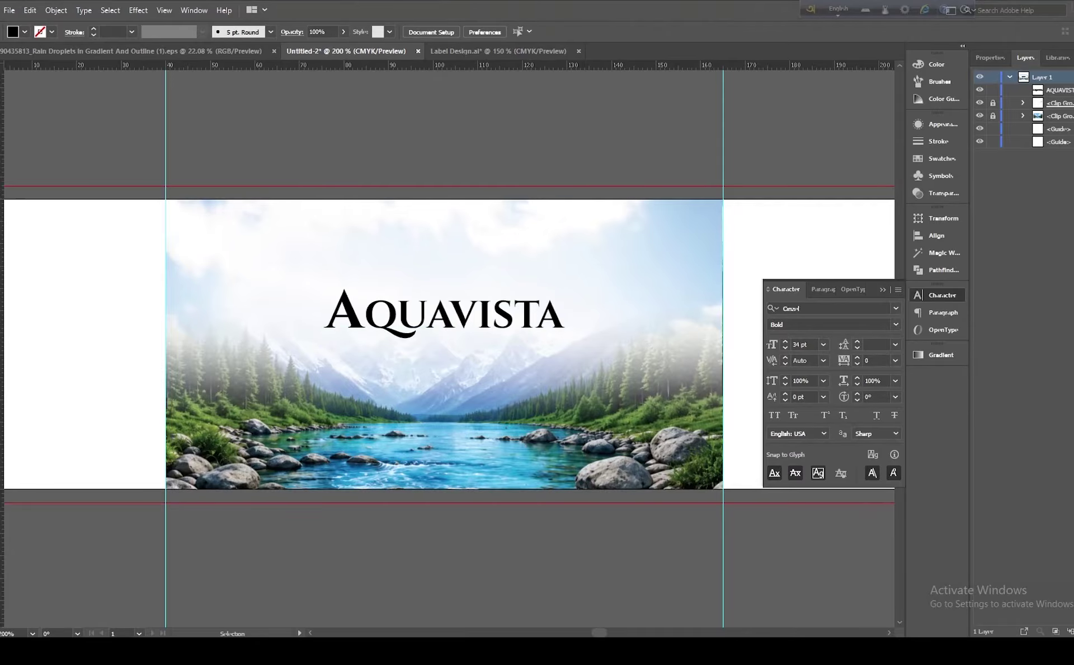
# Step: Copy the colour code 0F4C97 from the Word brief and apply it as the brand name's fill in Illustrator
pyautogui.hotkey('alt', 'Tab')
pyautogui.doubleClick(106, 287)
pyautogui.hotkey('ctrl', 'c')
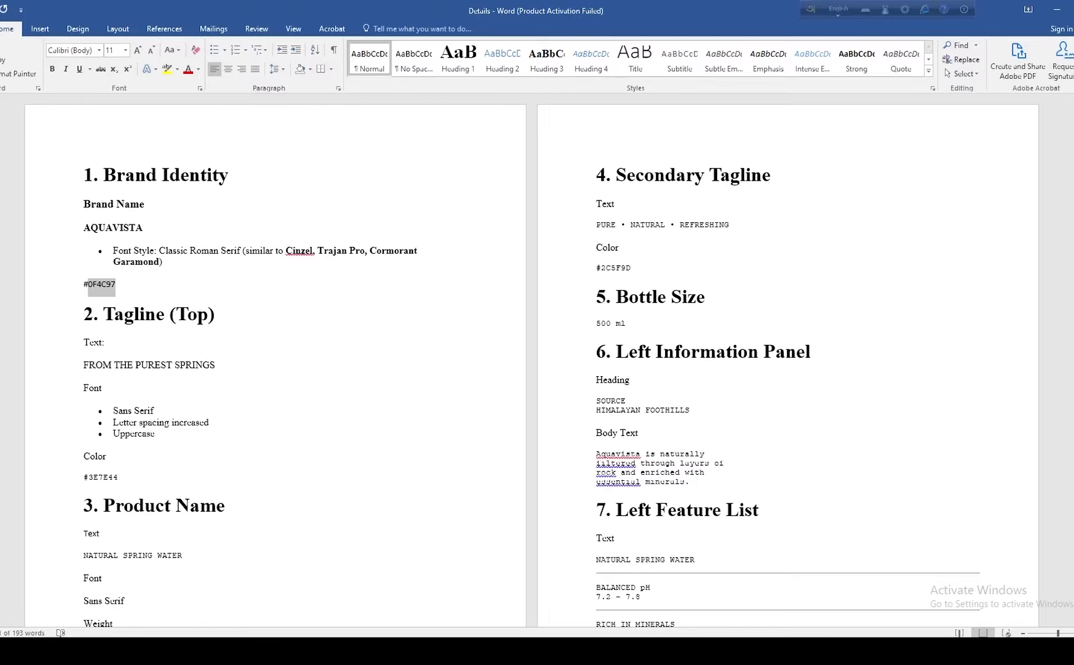
pyautogui.hotkey('alt', 'Tab')
pyautogui.click(469, 335)
pyautogui.doubleClick(13, 32)
pyautogui.hotkey('ctrl', 'v')
pyautogui.press('Return')
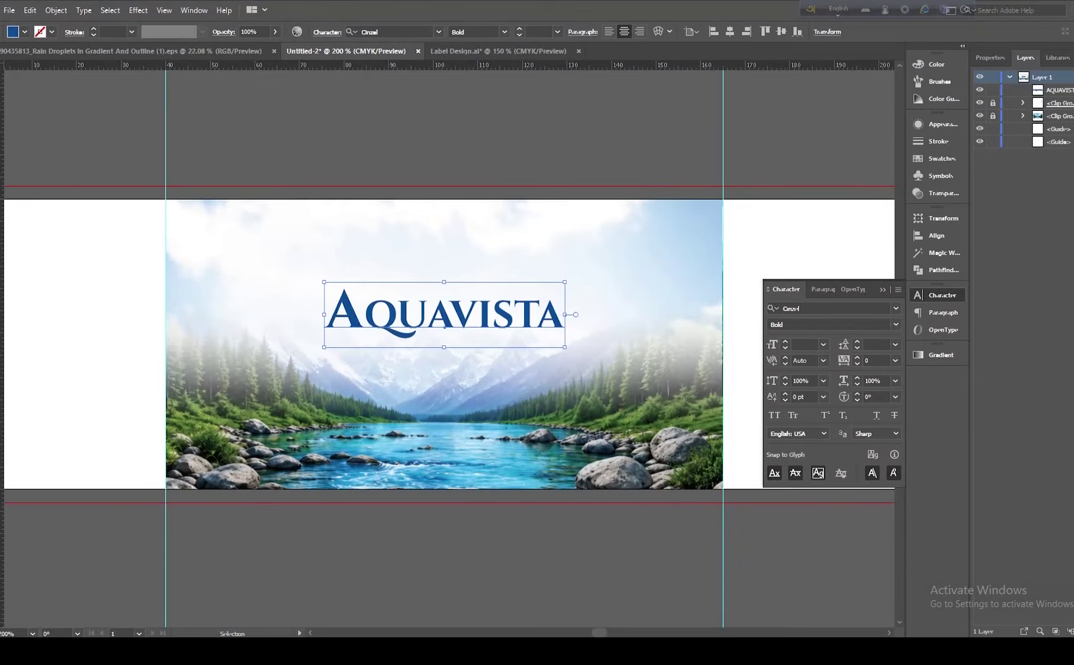
pyautogui.click(473, 247)
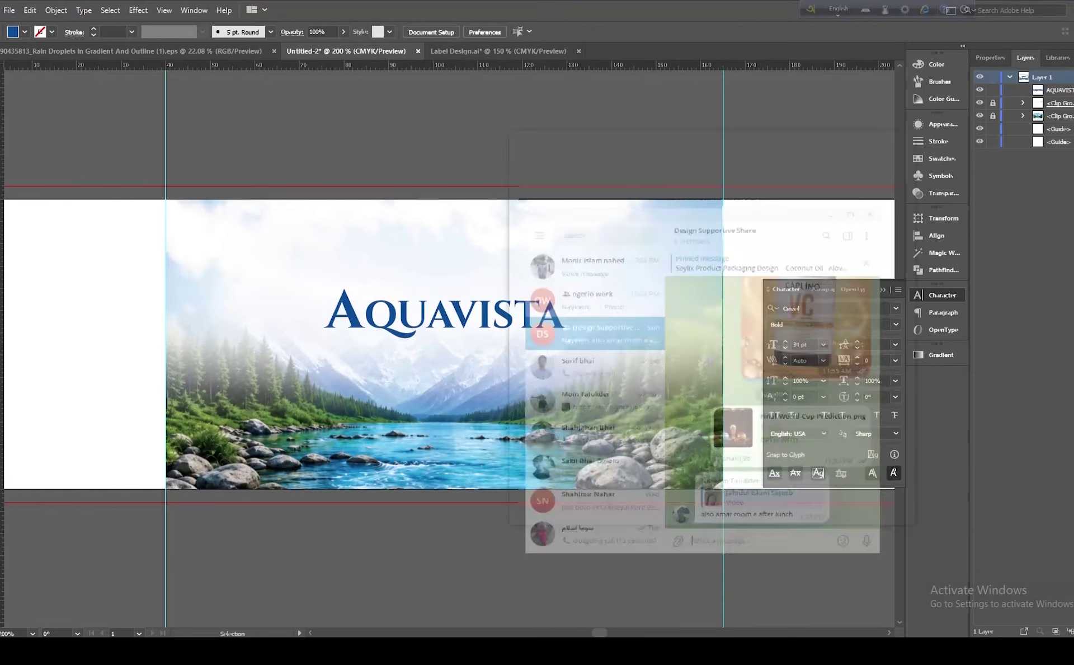
# Step: Copy the tagline FROM THE PUREST SPRINGS from the Word brief and paste it as new text below the brand name in Illustrator
pyautogui.hotkey('alt', 'Tab')
pyautogui.click(144, 337)
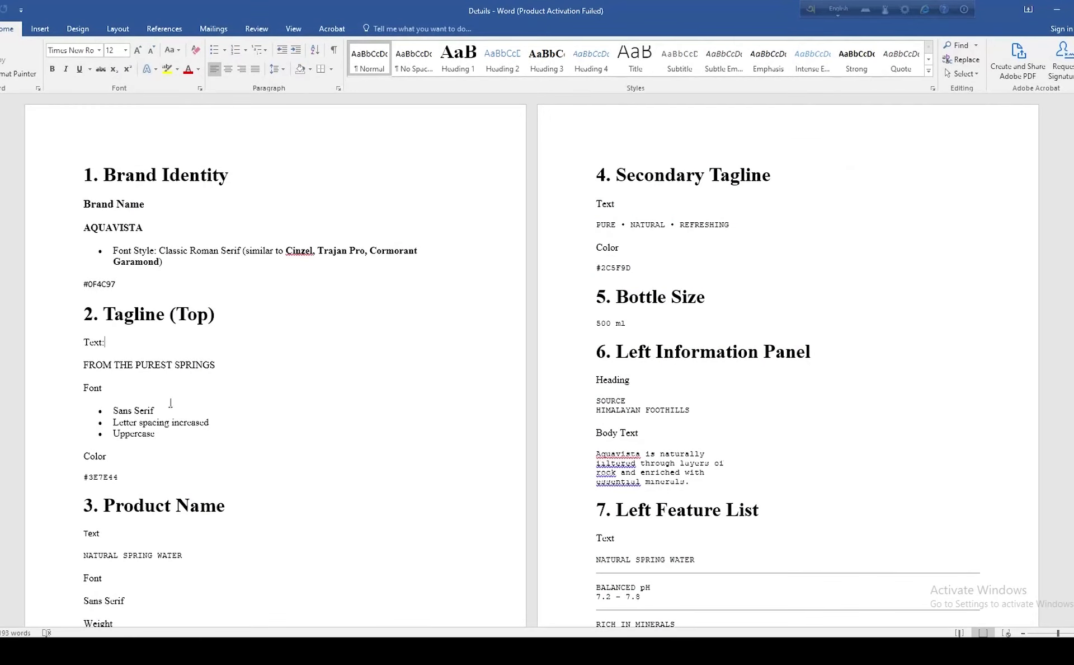
pyautogui.tripleClick(123, 366)
pyautogui.hotkey('ctrl', 'c')
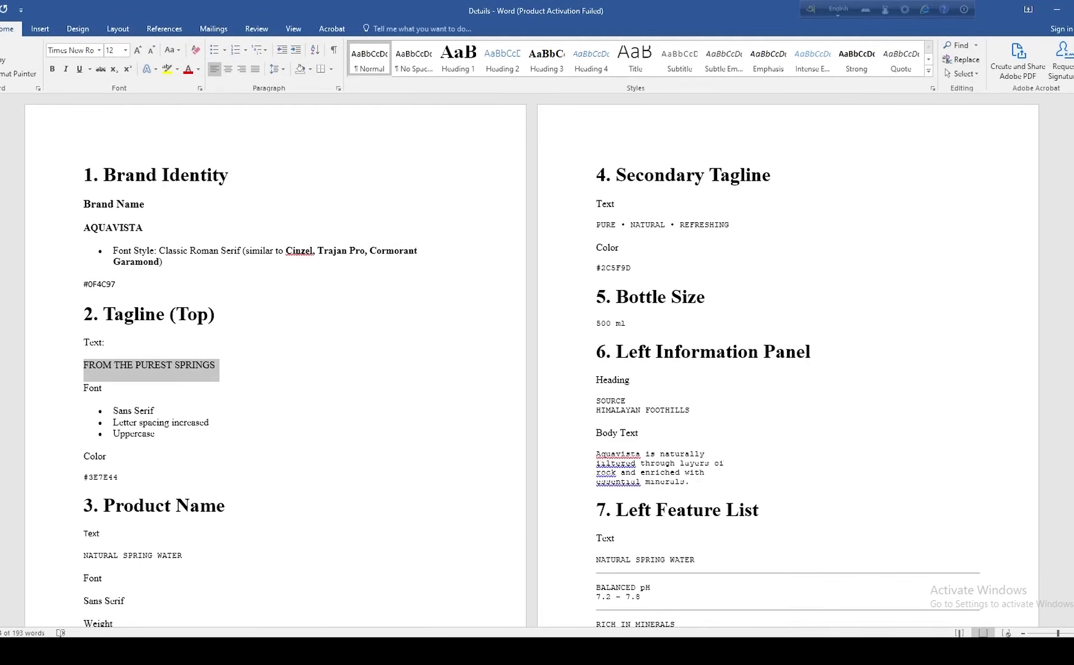
pyautogui.hotkey('alt', 'Tab')
pyautogui.press('t')
pyautogui.click(362, 396)
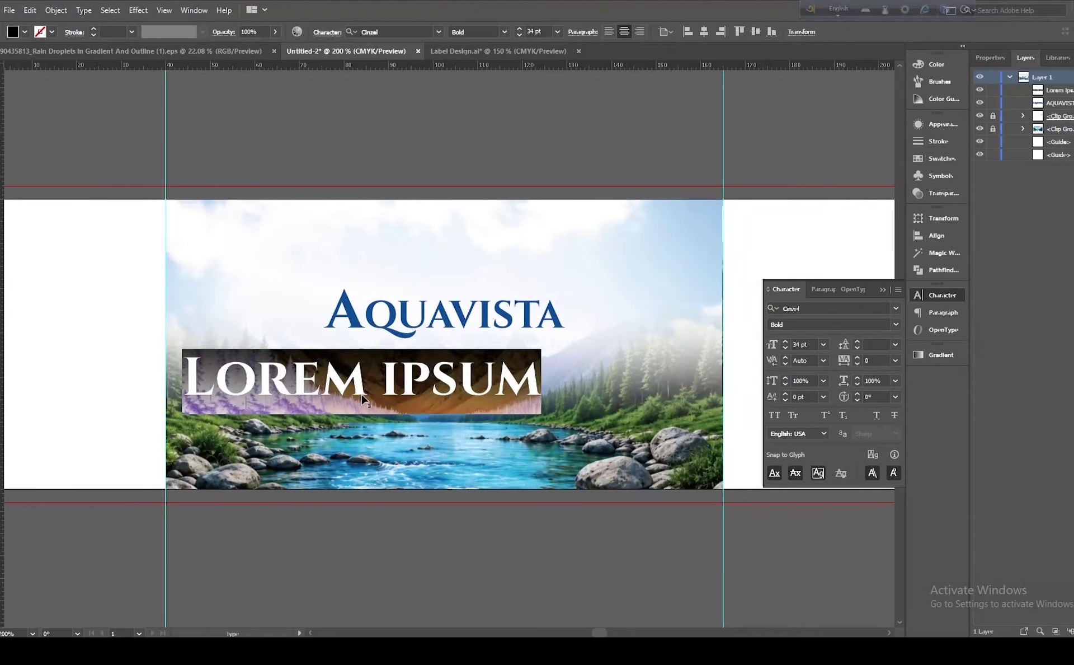
pyautogui.hotkey('ctrl', 'v')
pyautogui.press('Escape')
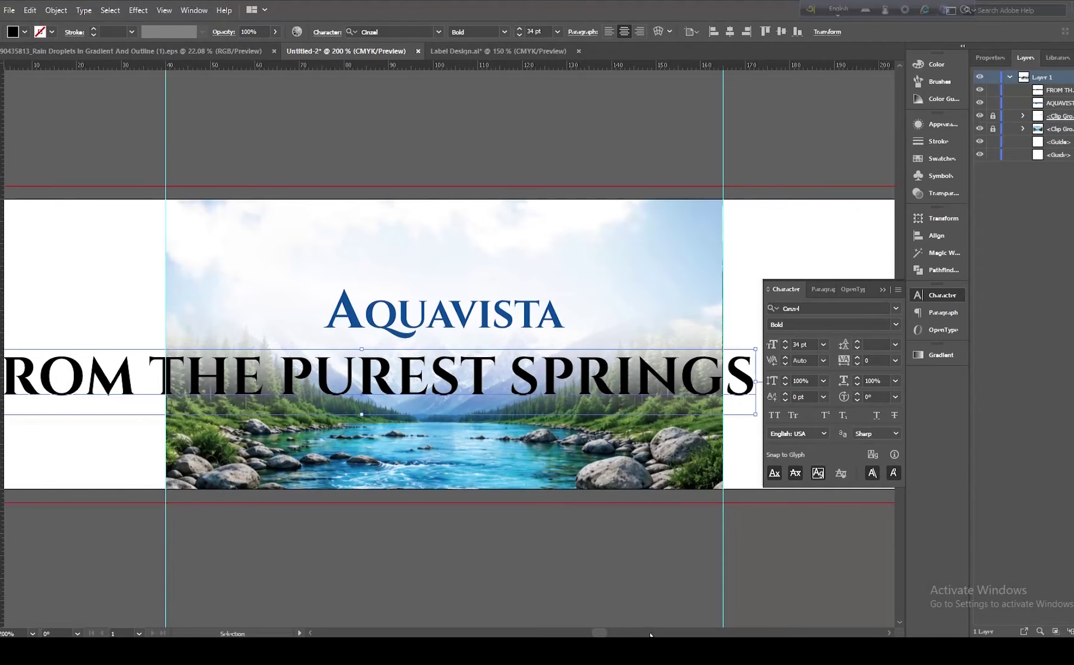
# Step: Take the tagline's Sans Serif font style from the Word brief and set the tagline in Microsoft Sans Serif
pyautogui.hotkey('alt', 'Tab')
pyautogui.tripleClick(125, 414)
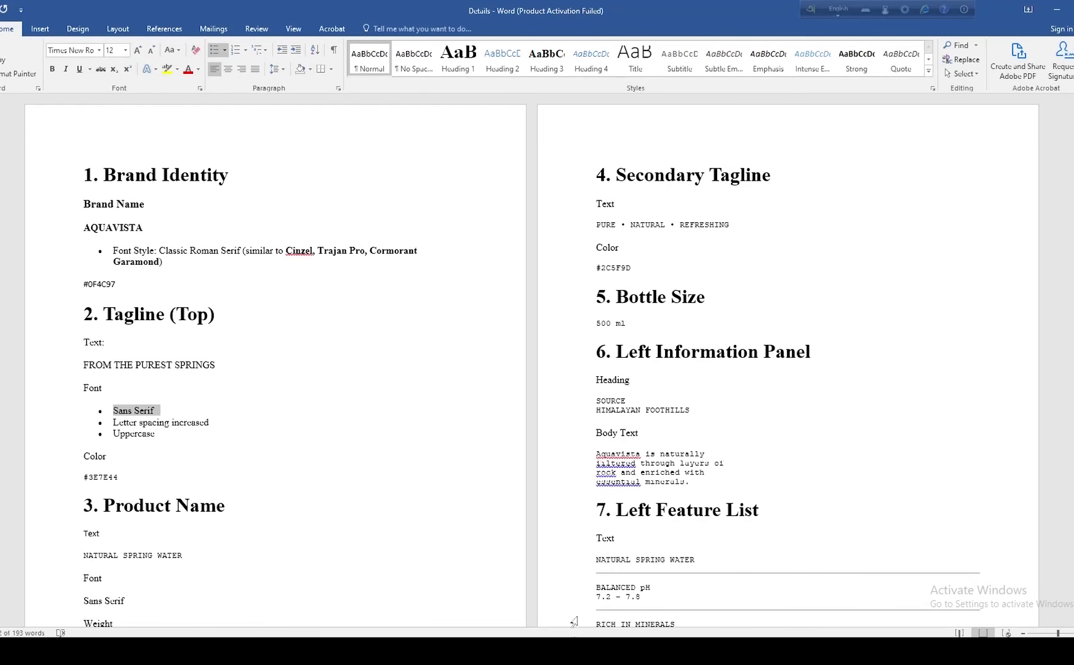
pyautogui.hotkey('alt', 'Tab')
pyautogui.click(789, 309)
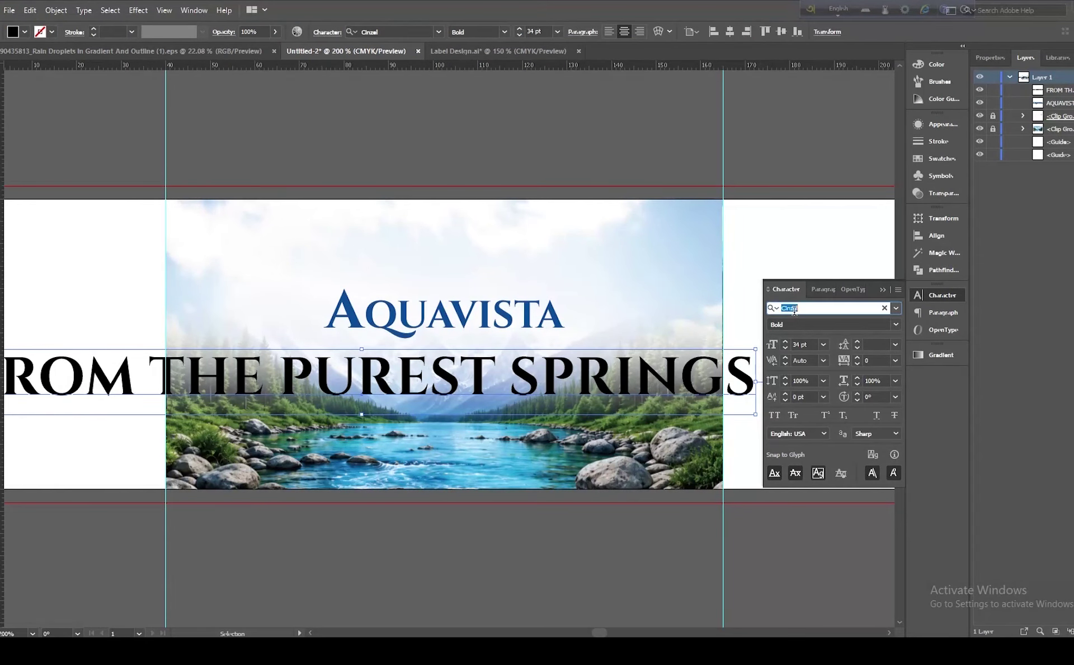
pyautogui.write('•\tSans Serif')
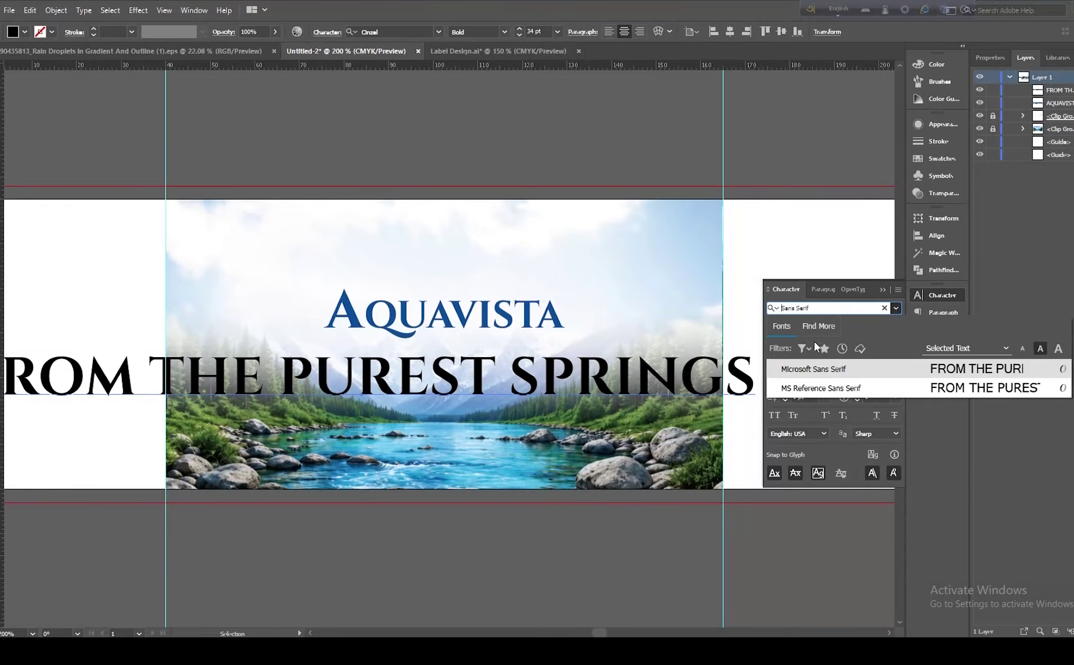
pyautogui.click(817, 370)
# Step: Copy the colour code #3E7E44 from the Word brief and apply it as the tagline's fill in Illustrator
pyautogui.hotkey('alt', 'Tab')
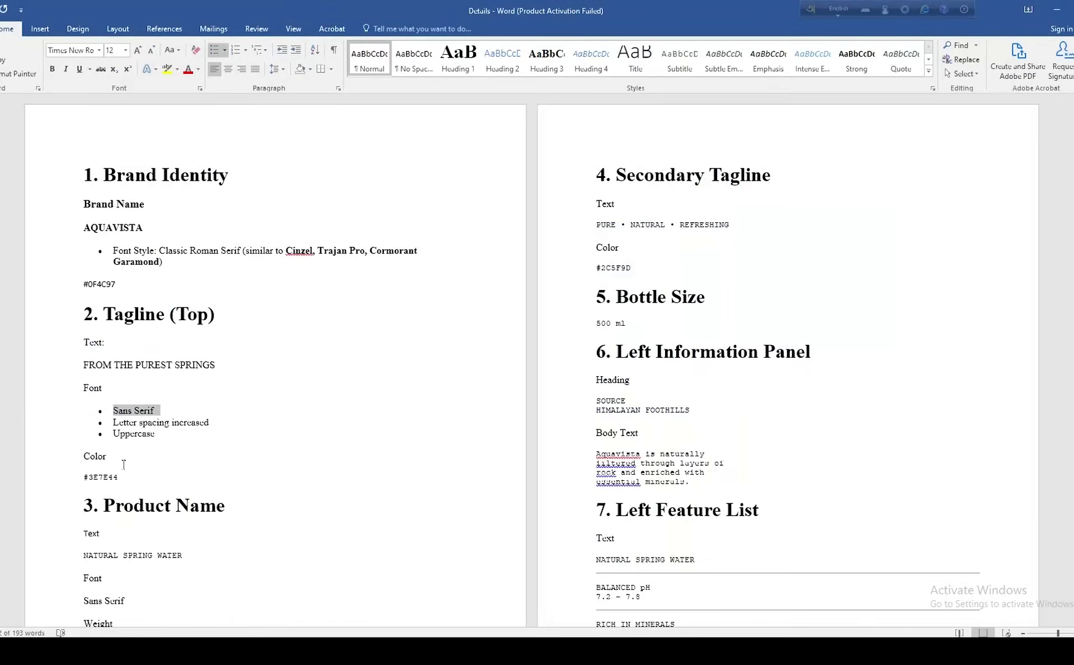
pyautogui.doubleClick(109, 476)
pyautogui.hotkey('ctrl', 'c')
pyautogui.hotkey('alt', 'Tab')
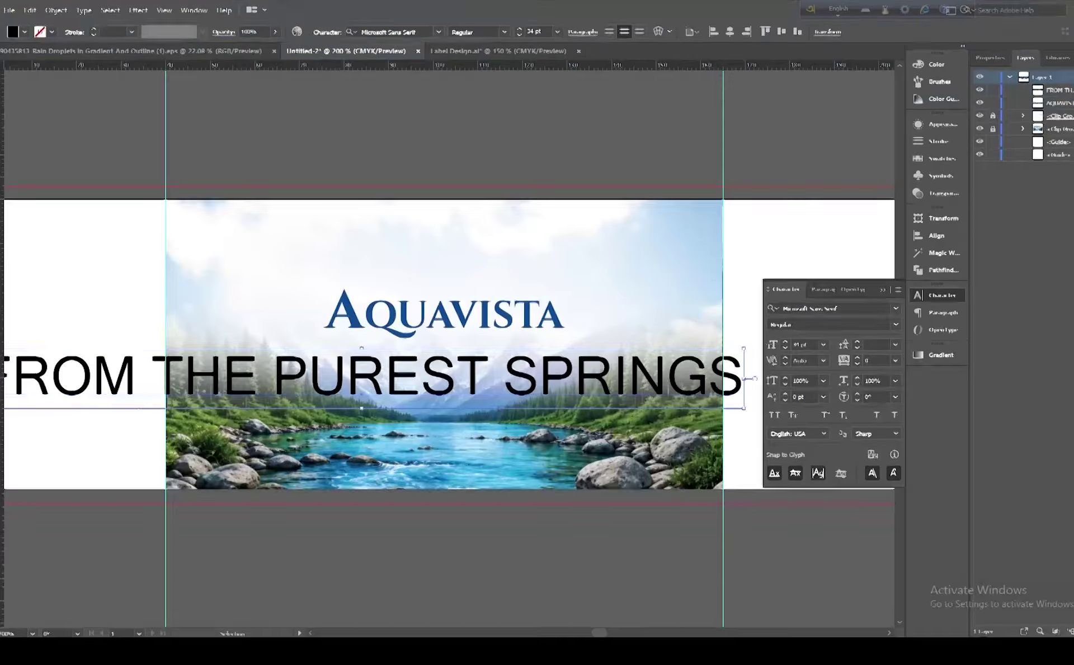
pyautogui.doubleClick(1, 215)
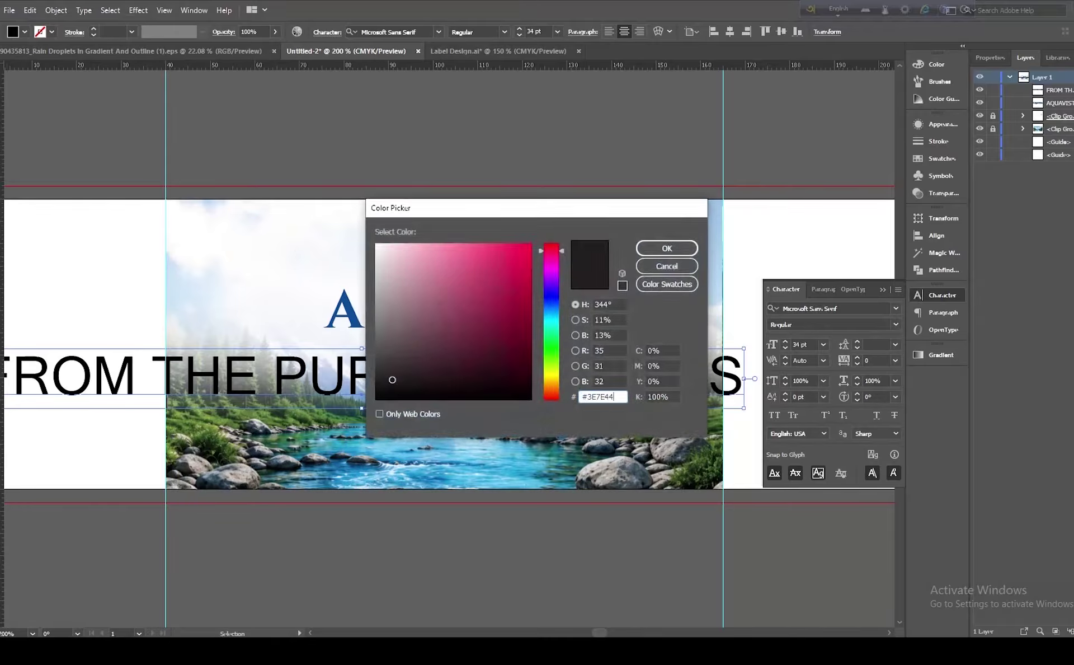
pyautogui.hotkey('ctrl', 'v')
pyautogui.press('Return')
# Step: Reduce the tagline to 5 pt and move it above the brand name
pyautogui.moveTo(784, 348); pyautogui.dragTo(785, 348)
pyautogui.moveTo(393, 386); pyautogui.dragTo(481, 242)
# Step: Warp the tagline into a horizontal arc with 50% bend and centre it above the brand name
pyautogui.click(658, 32)
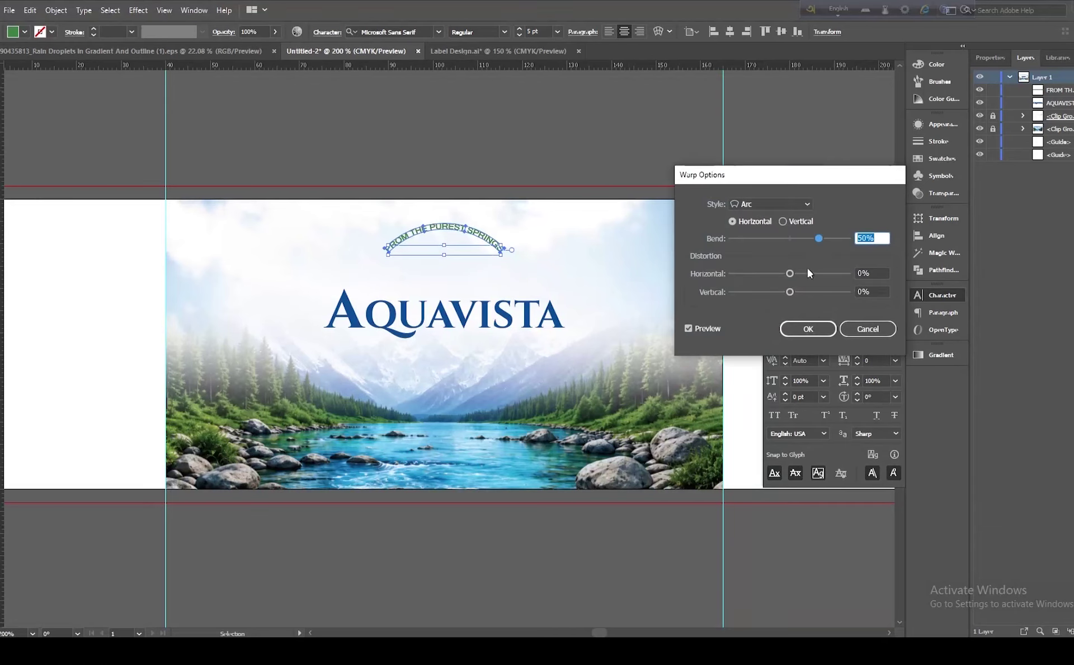
pyautogui.click(813, 327)
pyautogui.moveTo(484, 243); pyautogui.dragTo(490, 250)
pyautogui.click(574, 32)
pyautogui.click(616, 210)
# Step: Add a LOGO placeholder text centred under the arched tagline and move the brand name up close beneath it
pyautogui.press('t')
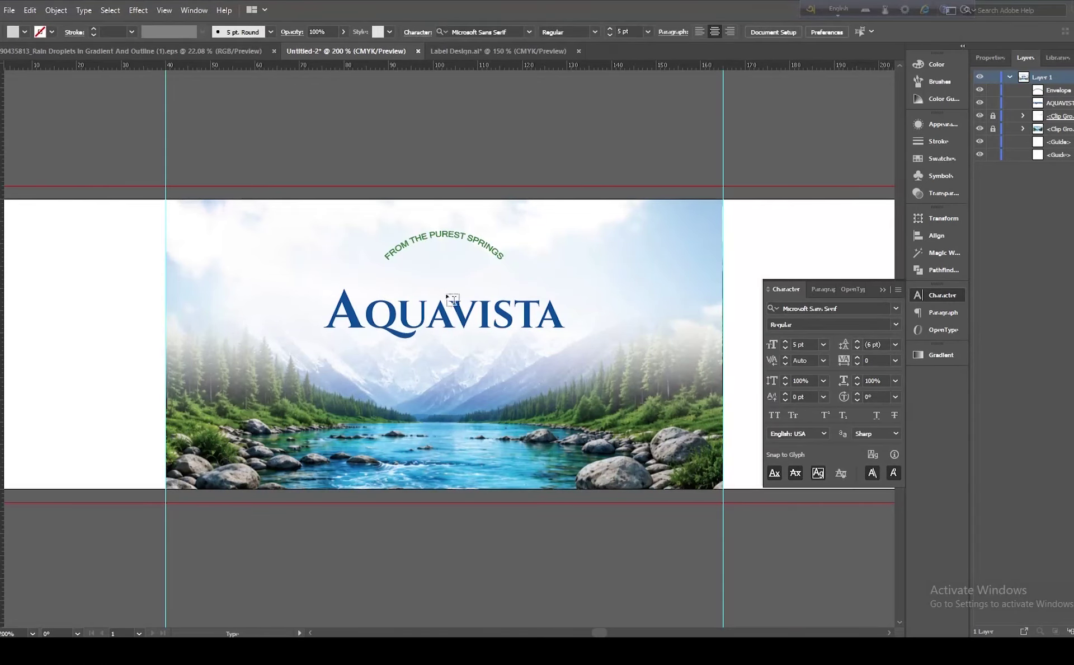
pyautogui.click(426, 279)
pyautogui.write('LOGO')
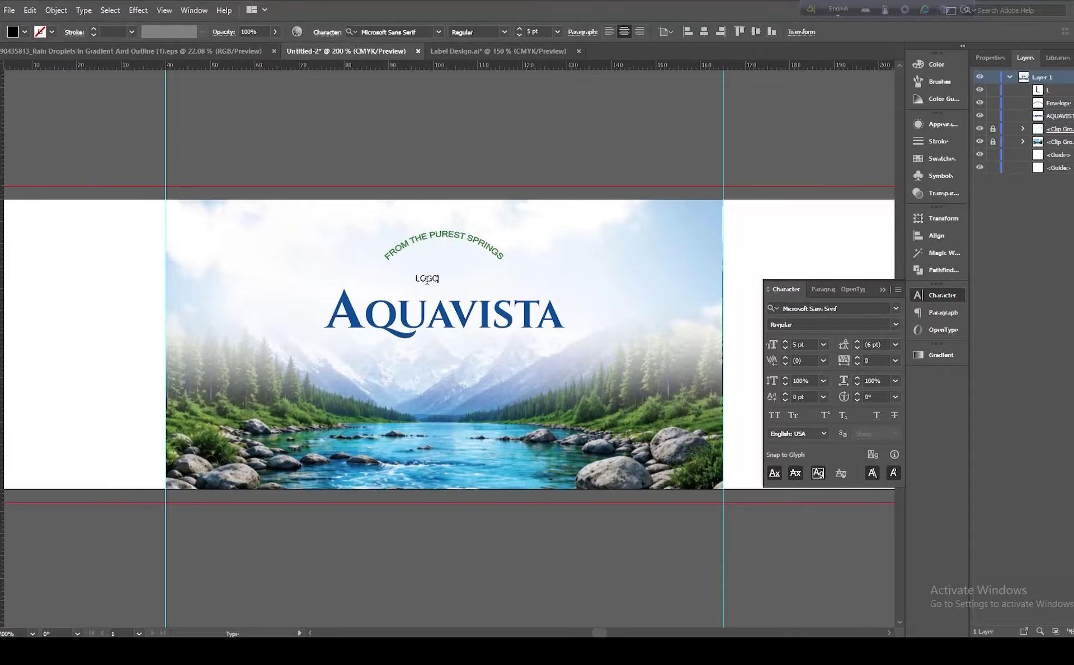
pyautogui.press('Escape')
pyautogui.click(730, 34)
pyautogui.moveTo(452, 285); pyautogui.dragTo(453, 268)
pyautogui.click(504, 302)
pyautogui.click(595, 250)
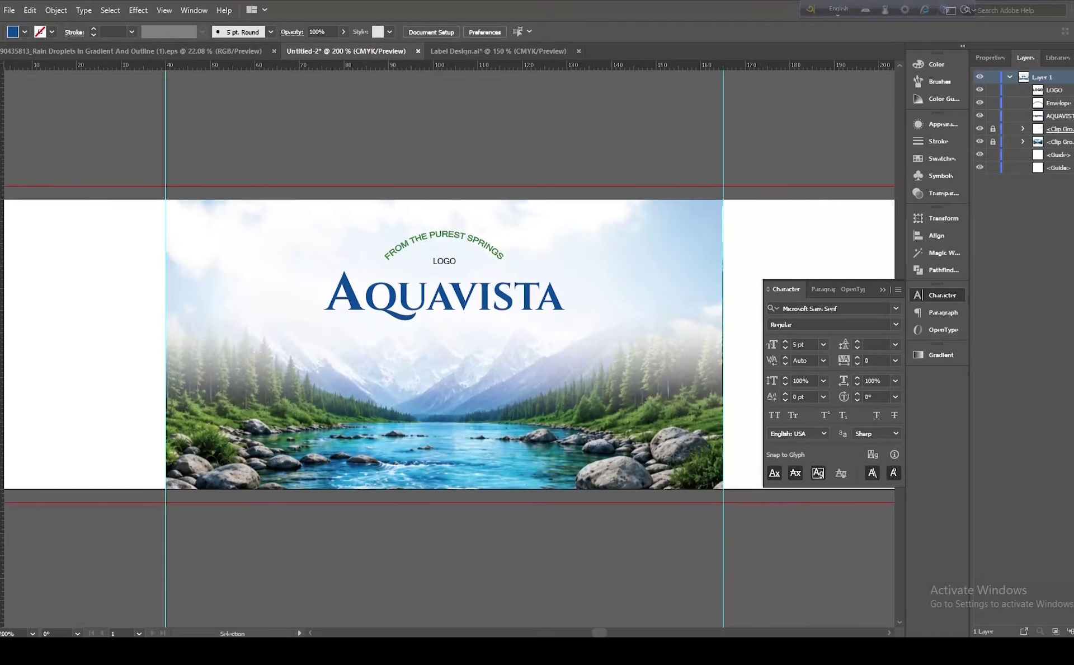
# Step: Copy NATURAL SPRING WATER from the Word brief and paste it as new text below the brand name in Illustrator
pyautogui.hotkey('alt', 'Tab')
pyautogui.scroll(-2, 326, 420)
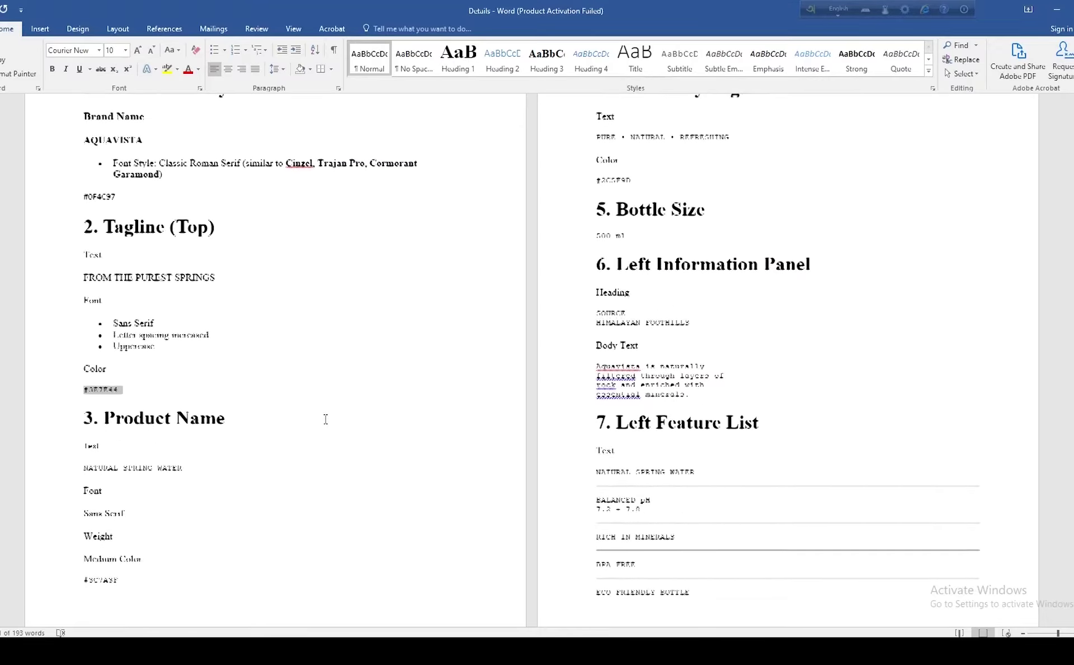
pyautogui.tripleClick(160, 466)
pyautogui.hotkey('ctrl', 'c')
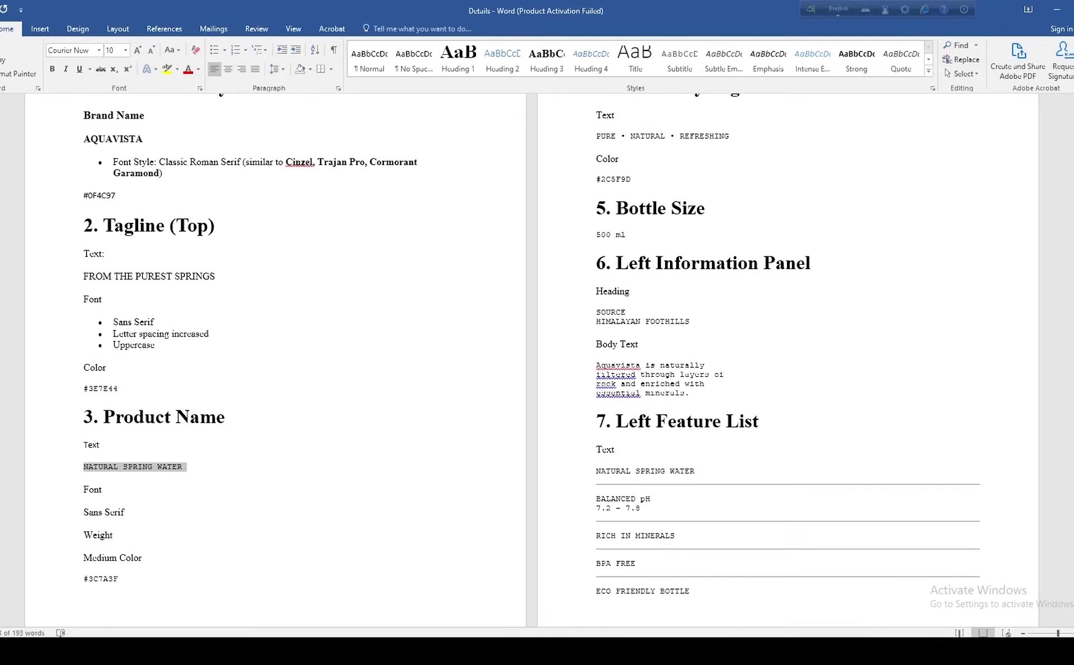
pyautogui.hotkey('alt', 'Tab')
pyautogui.press('t')
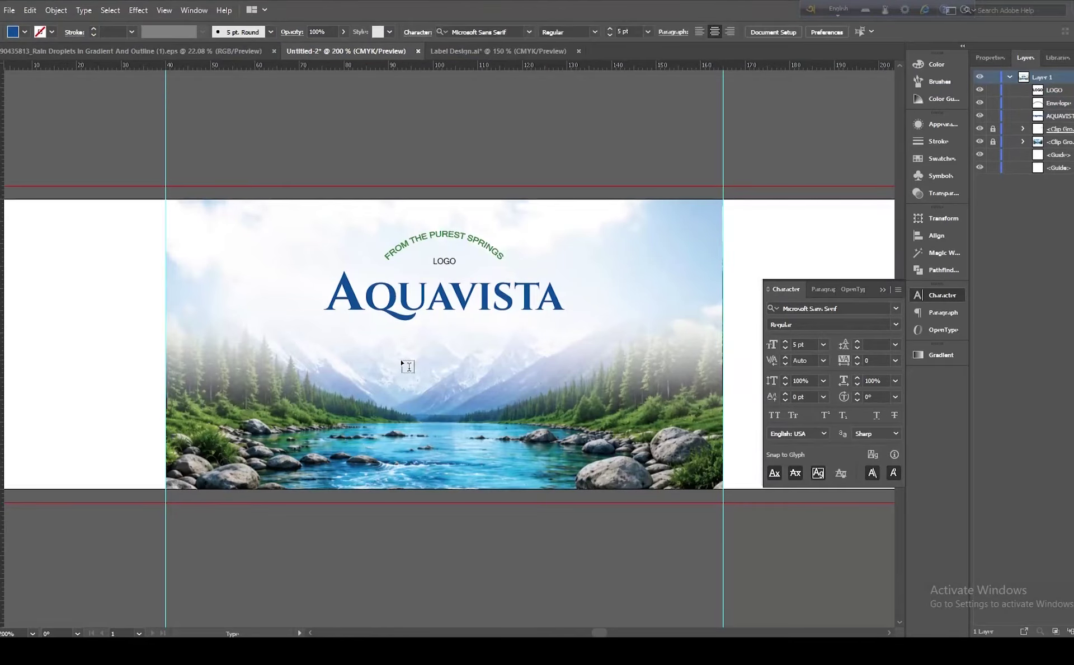
pyautogui.click(402, 360)
pyautogui.hotkey('ctrl', 'v')
pyautogui.press('Escape')
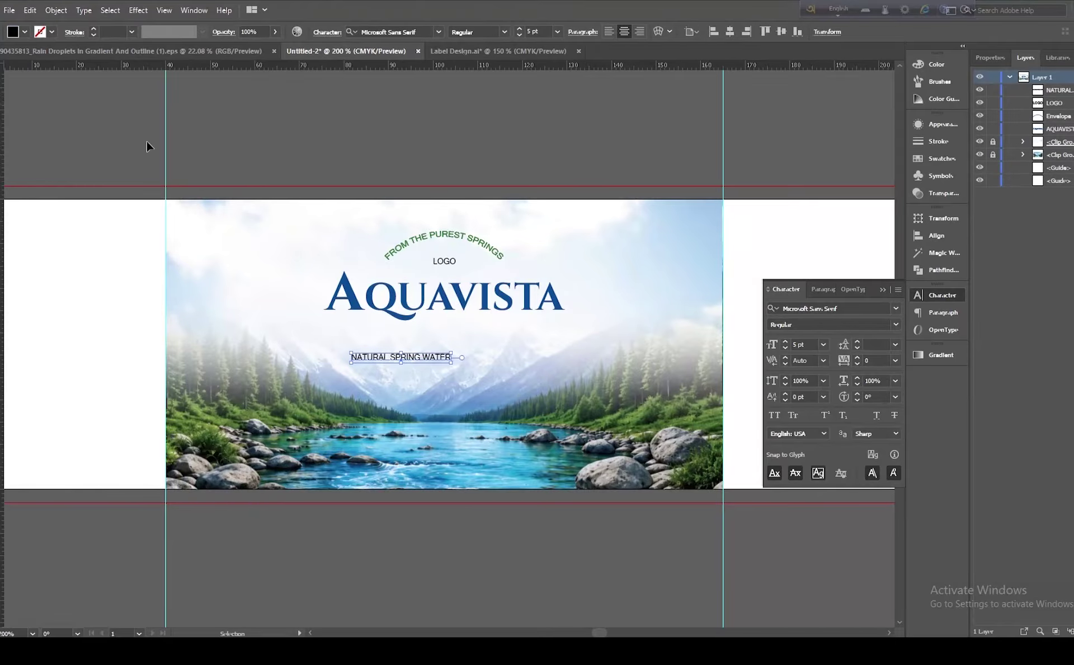
# Step: Set the product name in Montserrat SemiBold, enlarge it to about 6.6 pt and centre it beneath the brand name
pyautogui.click(900, 313)
pyautogui.click(806, 425)
pyautogui.click(895, 324)
pyautogui.click(814, 446)
pyautogui.moveTo(453, 362); pyautogui.dragTo(507, 338)
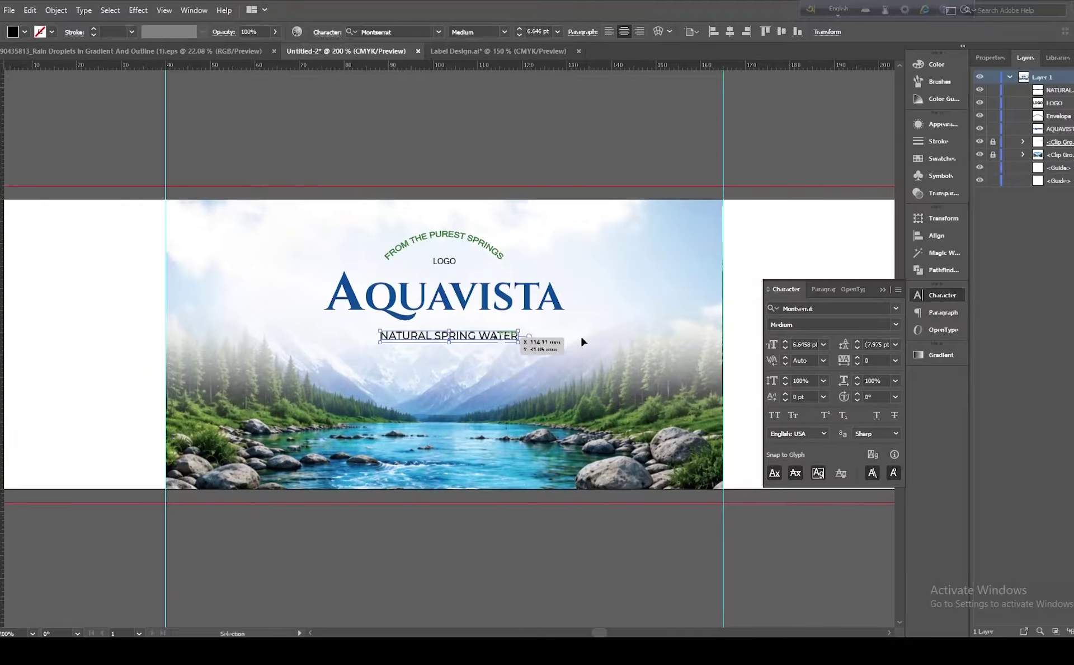
pyautogui.click(897, 327)
pyautogui.click(816, 471)
# Step: Copy the colour code 3C7A3F from the Word brief and apply it as the product name's fill in Illustrator
pyautogui.hotkey('alt', 'Tab')
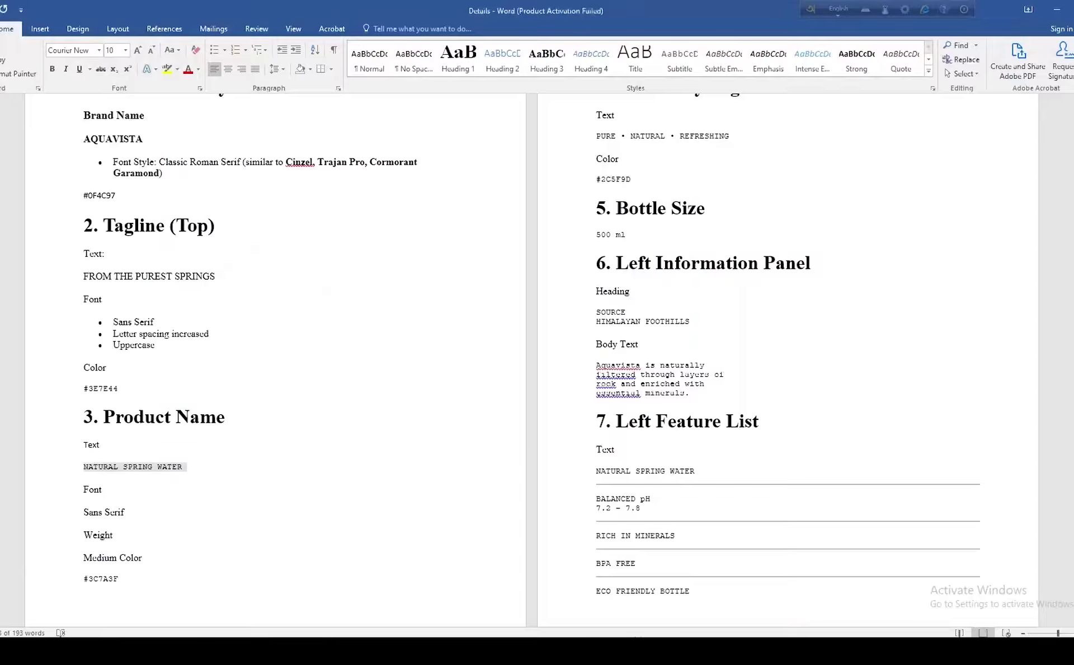
pyautogui.scroll(-1, 135, 550)
pyautogui.doubleClick(103, 549)
pyautogui.hotkey('ctrl', 'c')
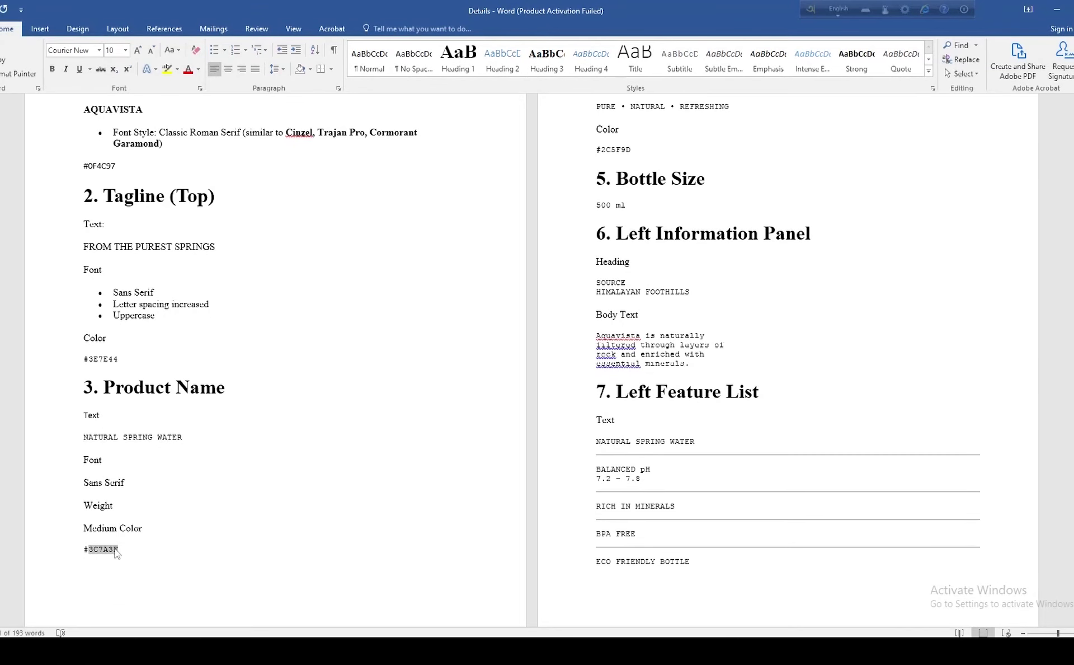
pyautogui.hotkey('alt', 'Tab')
pyautogui.doubleClick(12, 32)
pyautogui.hotkey('ctrl', 'v')
pyautogui.press('Return')
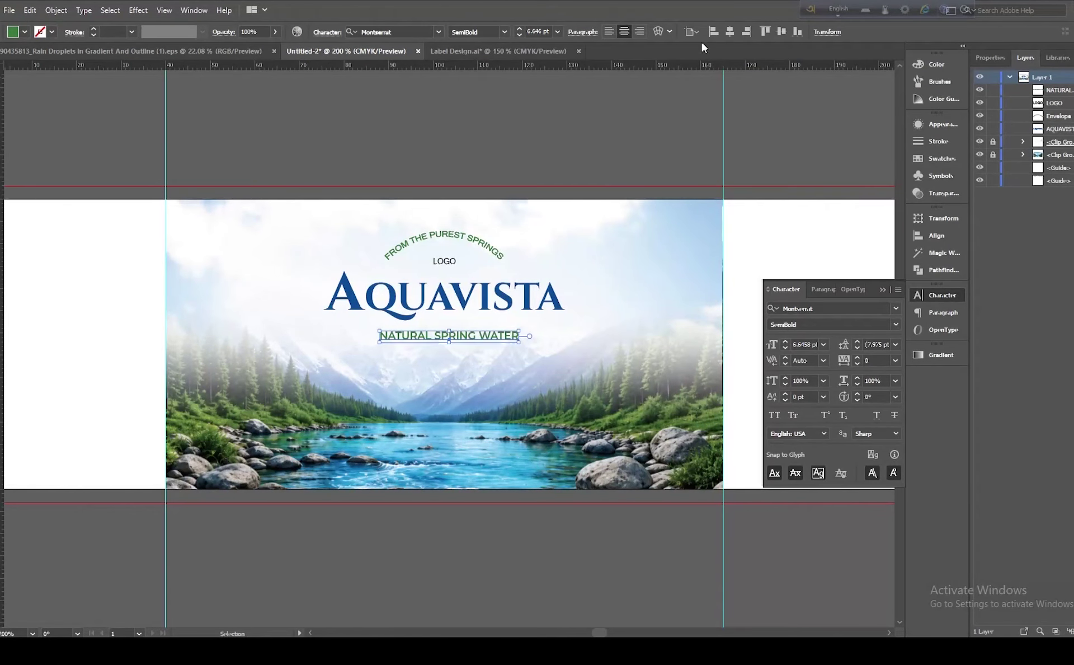
pyautogui.click(618, 308)
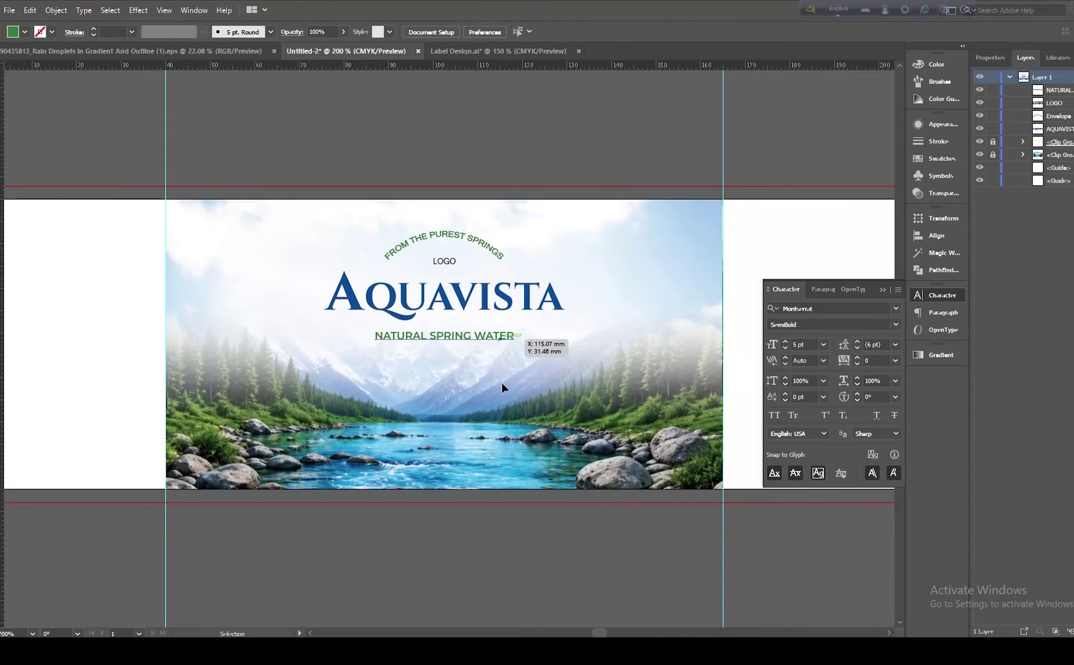
# Step: Draw a horizontal line about 3.3 mm long just before the product name and give it the text's green as stroke
pyautogui.click(25, 96)
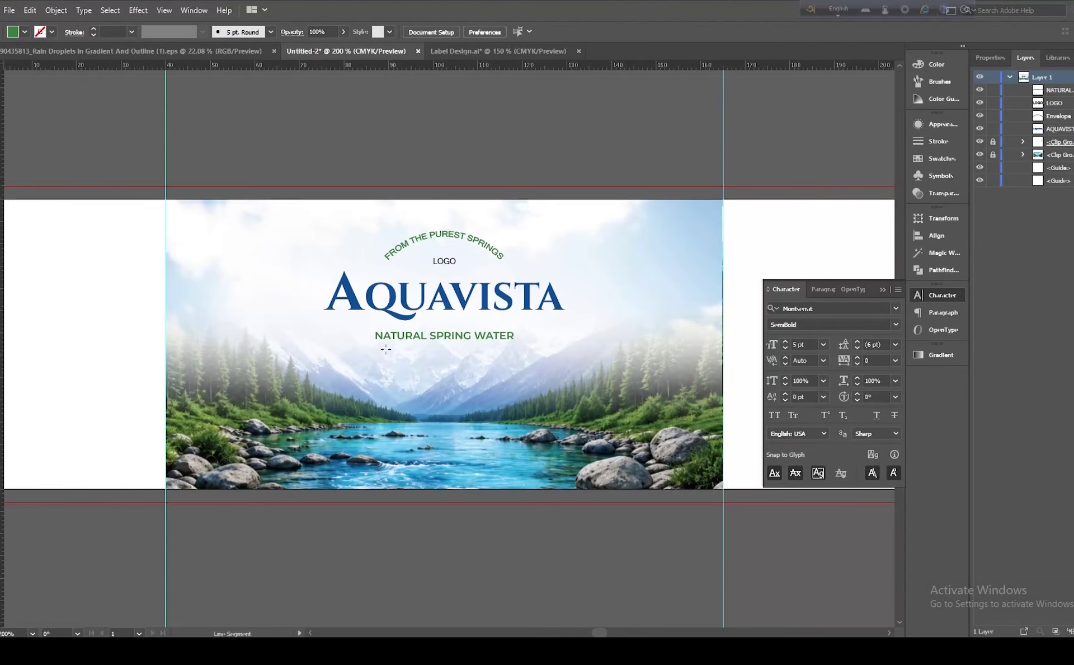
pyautogui.moveTo(372, 335); pyautogui.dragTo(357, 334)
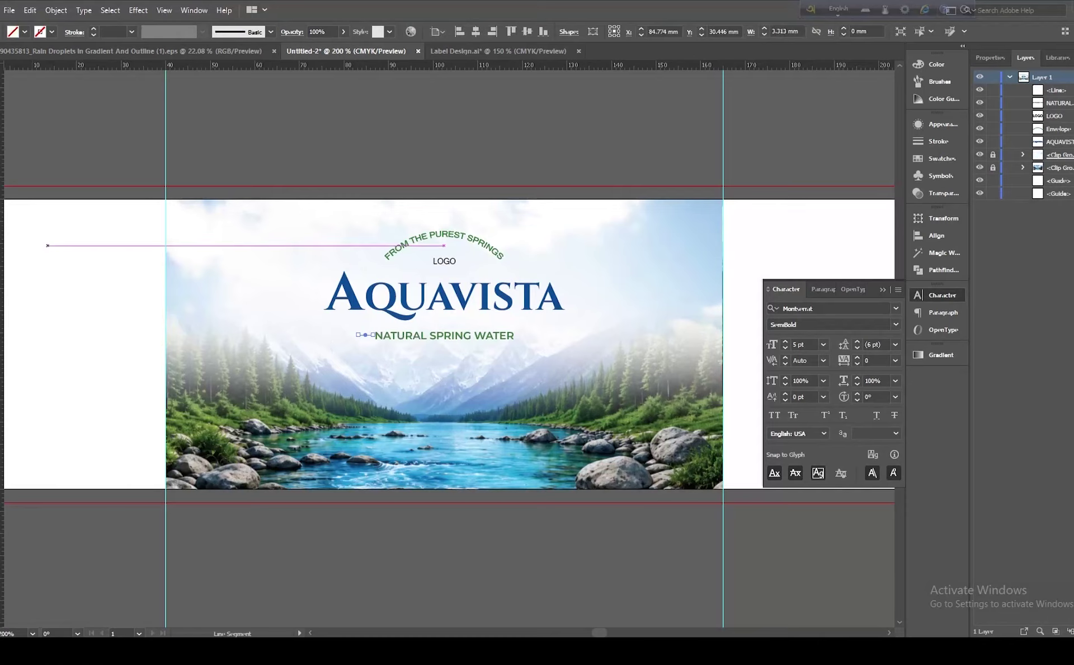
pyautogui.press('i')
pyautogui.click(459, 340)
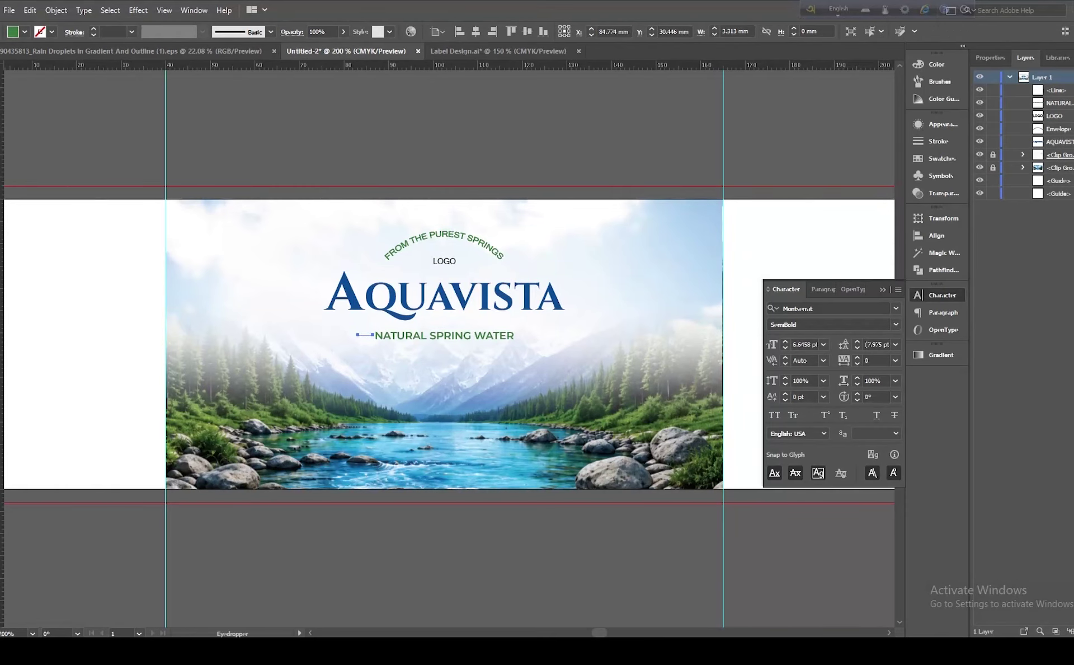
pyautogui.press('v')
pyautogui.hotkey('shift', 'x')
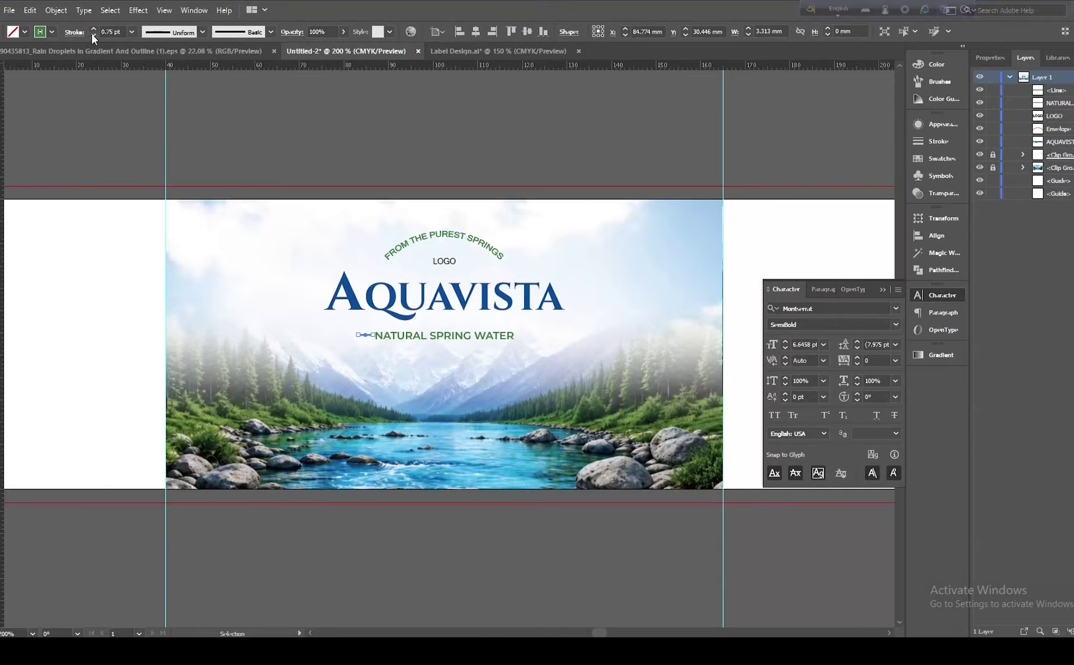
# Step: Reduce the short line's stroke to 0.5 pt and align it with the middle of the product name
pyautogui.click(283, 367)
pyautogui.click(364, 335)
pyautogui.press('a')
pyautogui.hotkey('ctrl', '=')
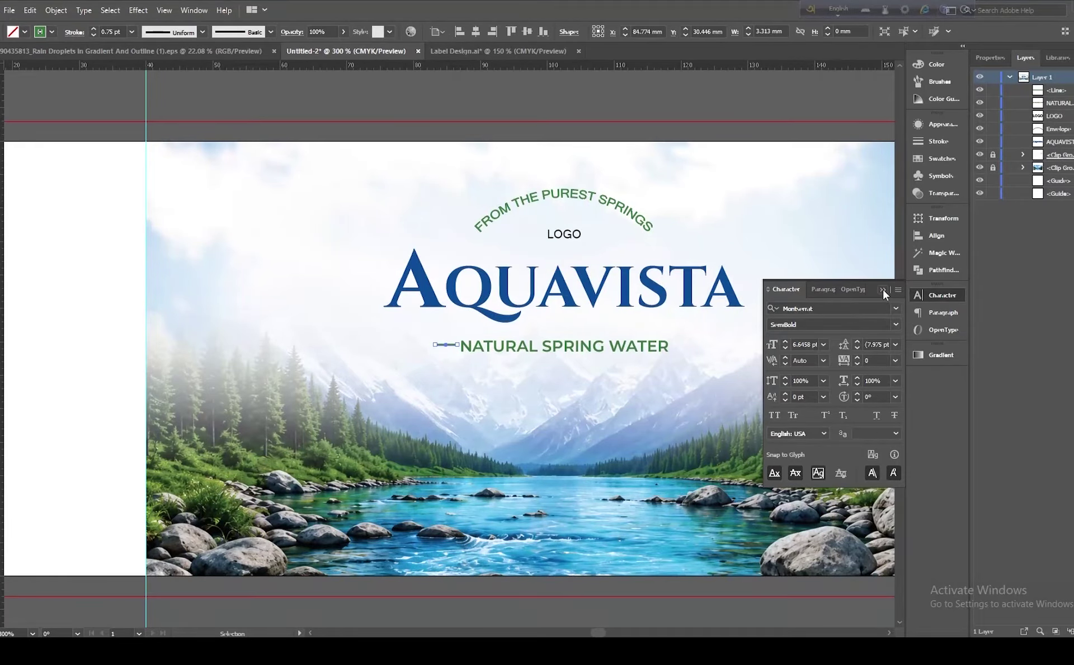
pyautogui.click(882, 288)
pyautogui.click(433, 369)
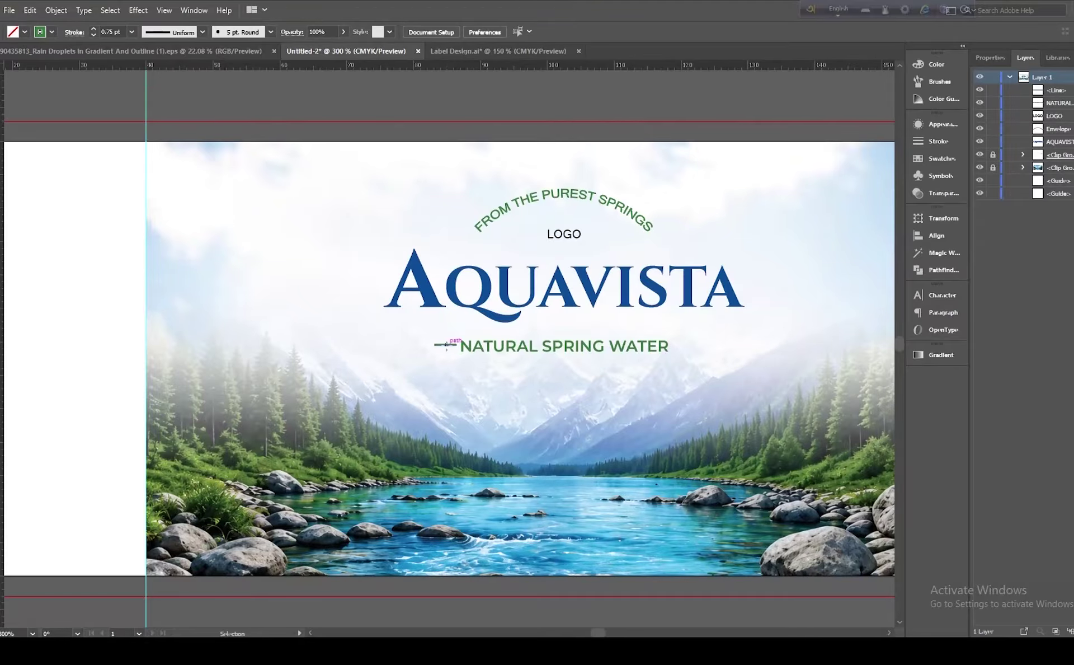
pyautogui.click(448, 344)
pyautogui.click(94, 34)
pyautogui.click(266, 362)
pyautogui.moveTo(438, 349); pyautogui.dragTo(441, 348)
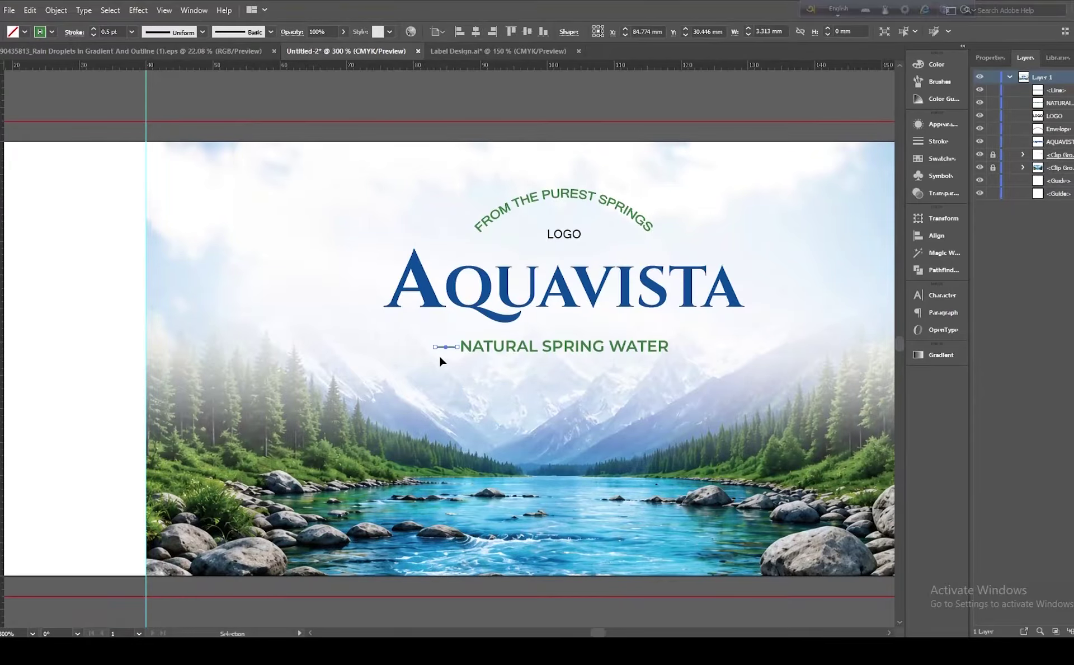
# Step: Duplicate the line after the product name and group both lines with the text, about 43.5 mm wide, centred below the brand name
pyautogui.click(439, 361)
pyautogui.scroll(2, 440, 360)
pyautogui.moveTo(448, 349); pyautogui.dragTo(710, 362)
pyautogui.scroll(-2, 450, 351)
pyautogui.click(440, 383)
pyautogui.hotkey('ctrl', 'g')
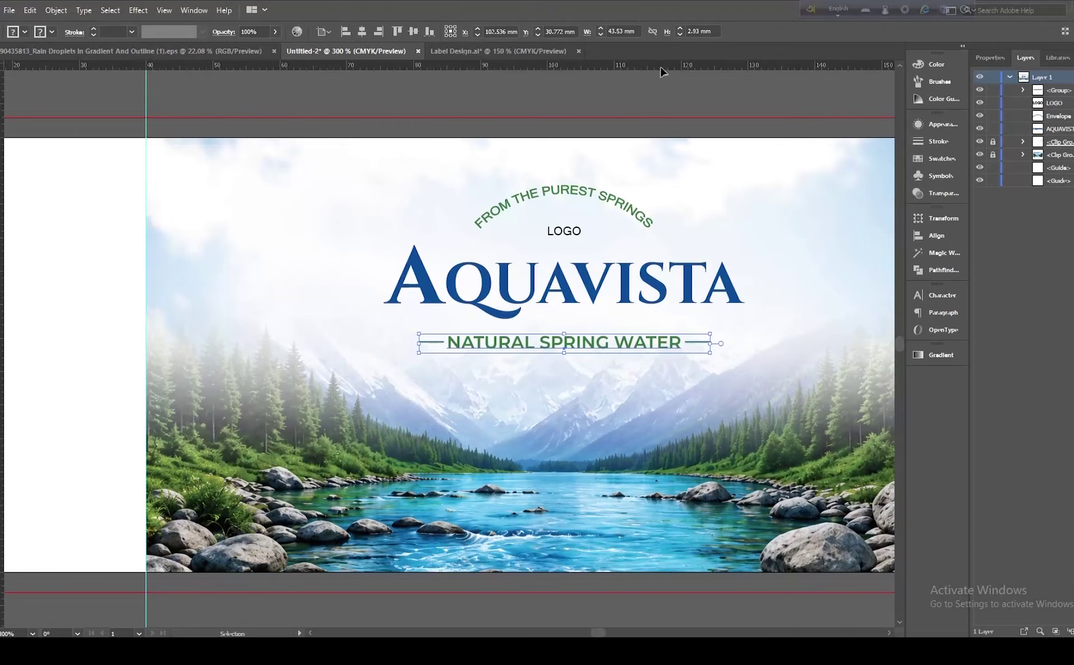
pyautogui.click(344, 198)
pyautogui.moveTo(623, 349); pyautogui.dragTo(622, 348)
pyautogui.click(379, 183)
pyautogui.hotkey('ctrl', '0')
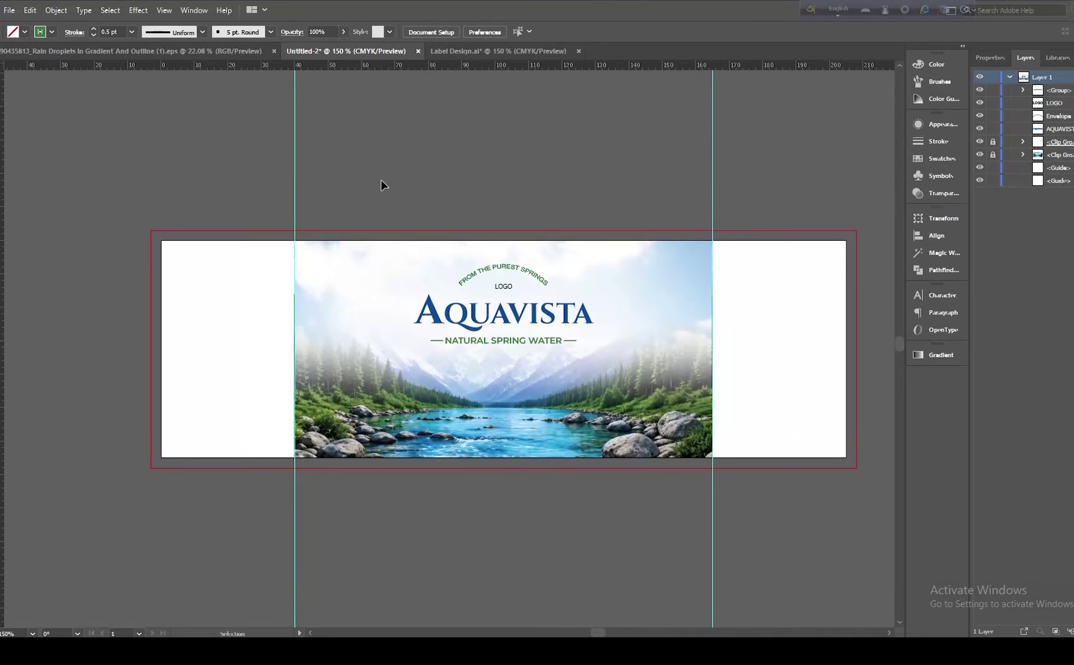
# Step: Copy PURE • NATURAL • REFRESHING from the Word brief and paste it as new text below the product name in Illustrator
pyautogui.hotkey('alt', 'Tab')
pyautogui.scroll(-5, 182, 371)
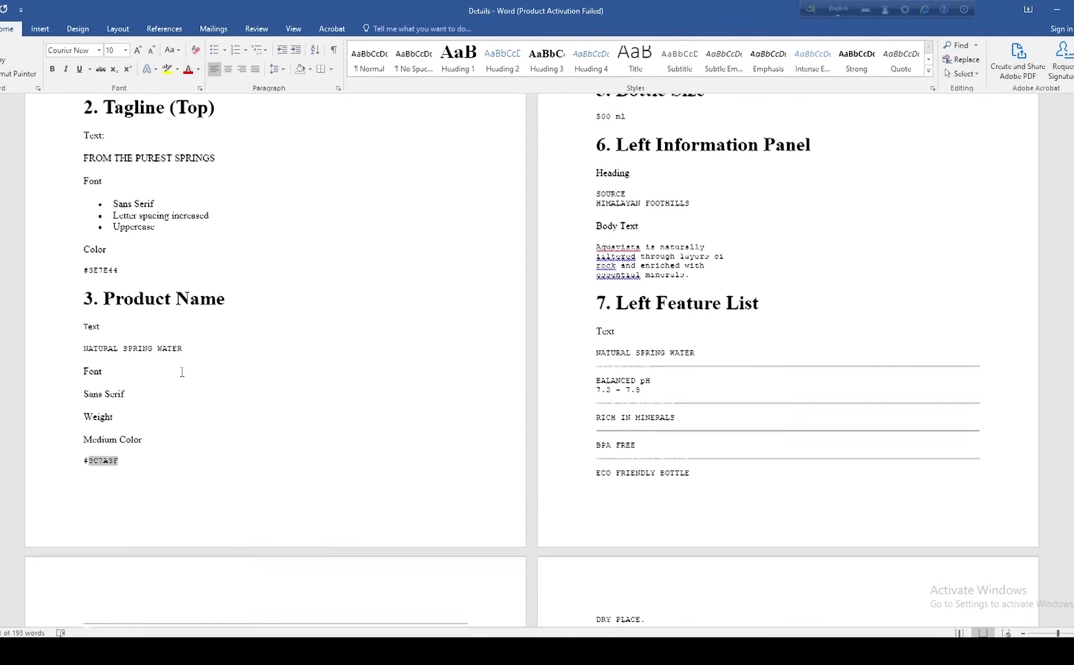
pyautogui.scroll(-2, 182, 371)
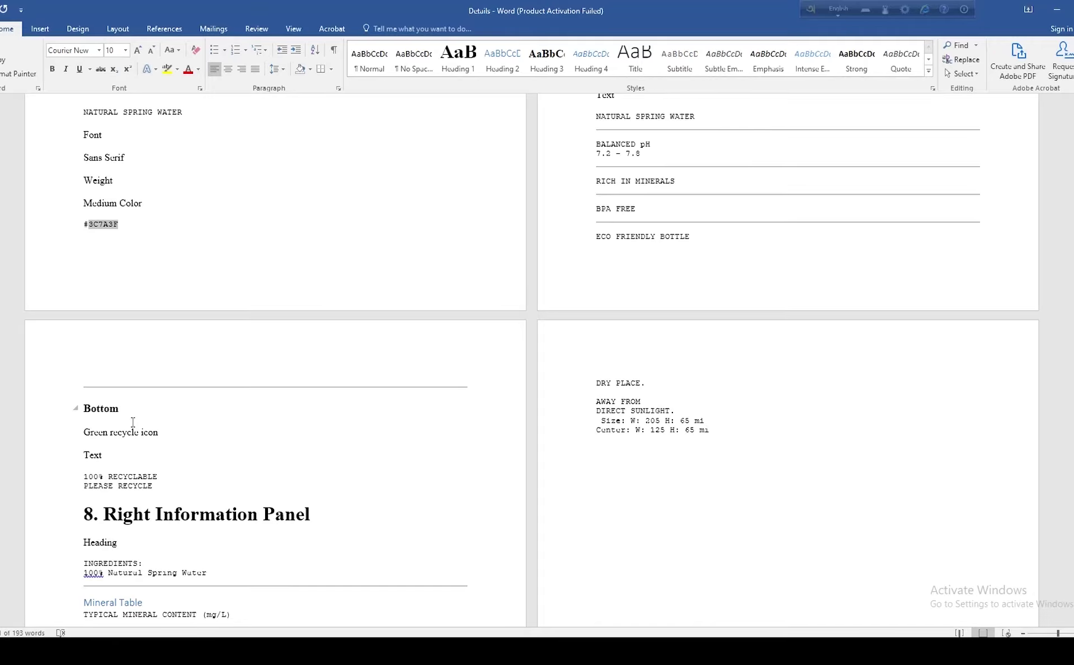
pyautogui.scroll(8, 132, 421)
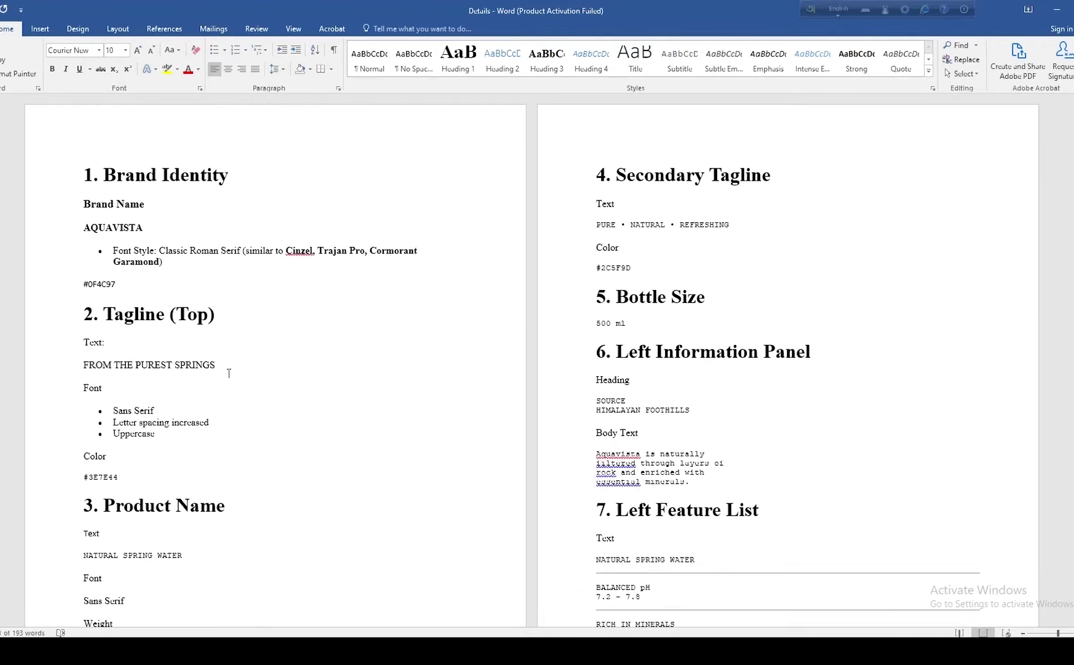
pyautogui.tripleClick(658, 226)
pyautogui.hotkey('ctrl', 'c')
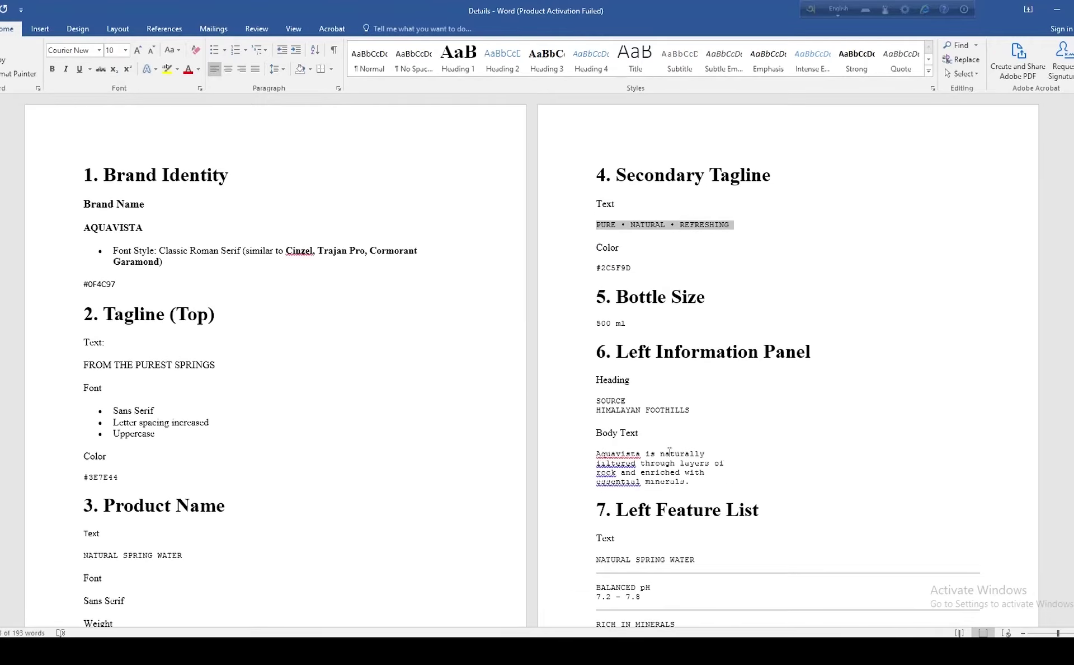
pyautogui.hotkey('alt', 'Tab')
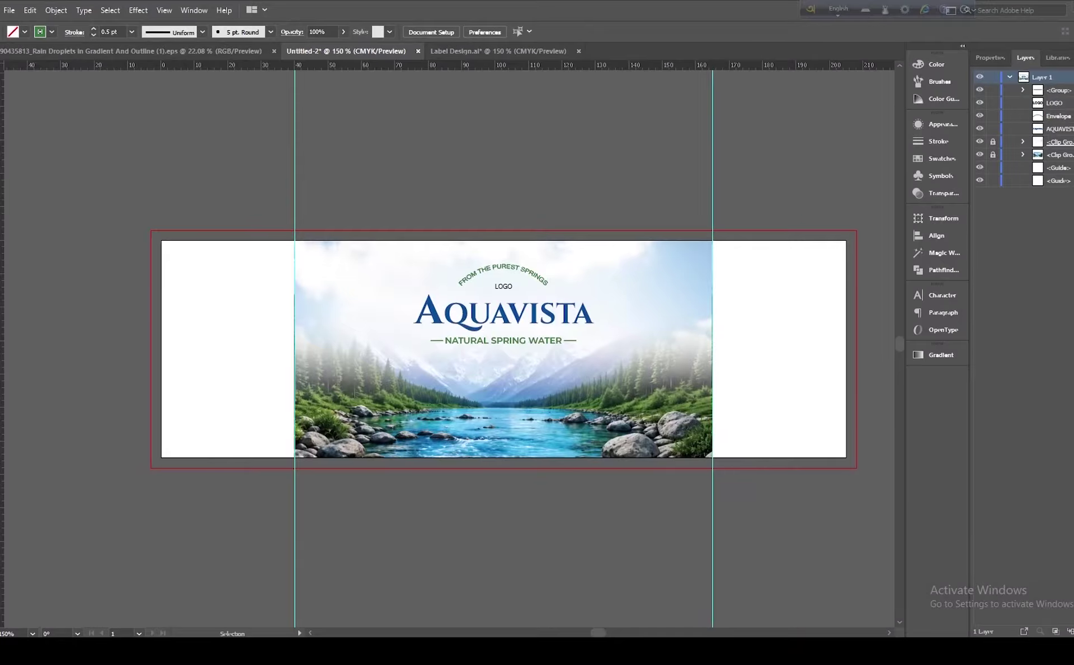
pyautogui.press('t')
pyautogui.click(487, 367)
pyautogui.hotkey('ctrl', 'v')
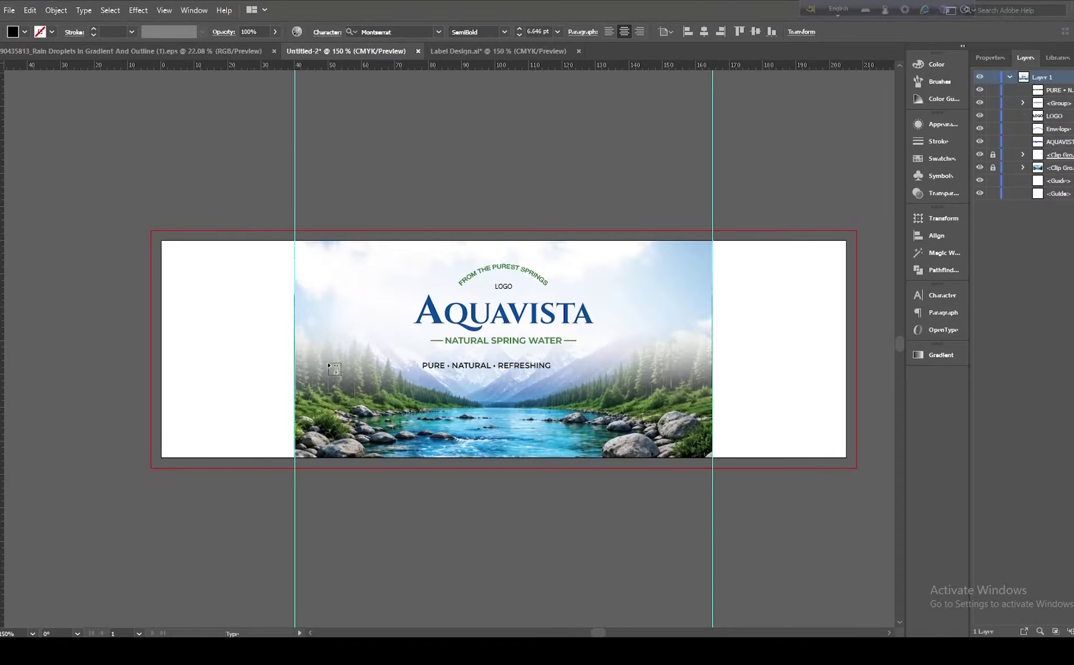
pyautogui.press('Escape')
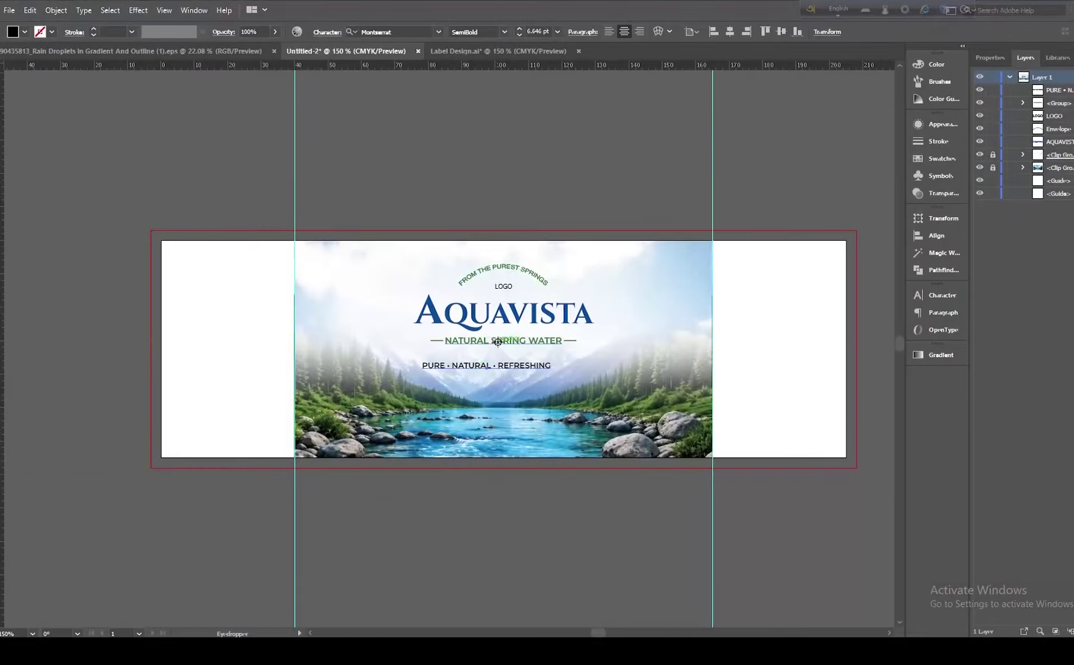
# Step: Match the secondary tagline to the product name's green style, reduce it to 6 pt and centre it below the product name
pyautogui.click(498, 342)
pyautogui.press('v')
pyautogui.click(925, 295)
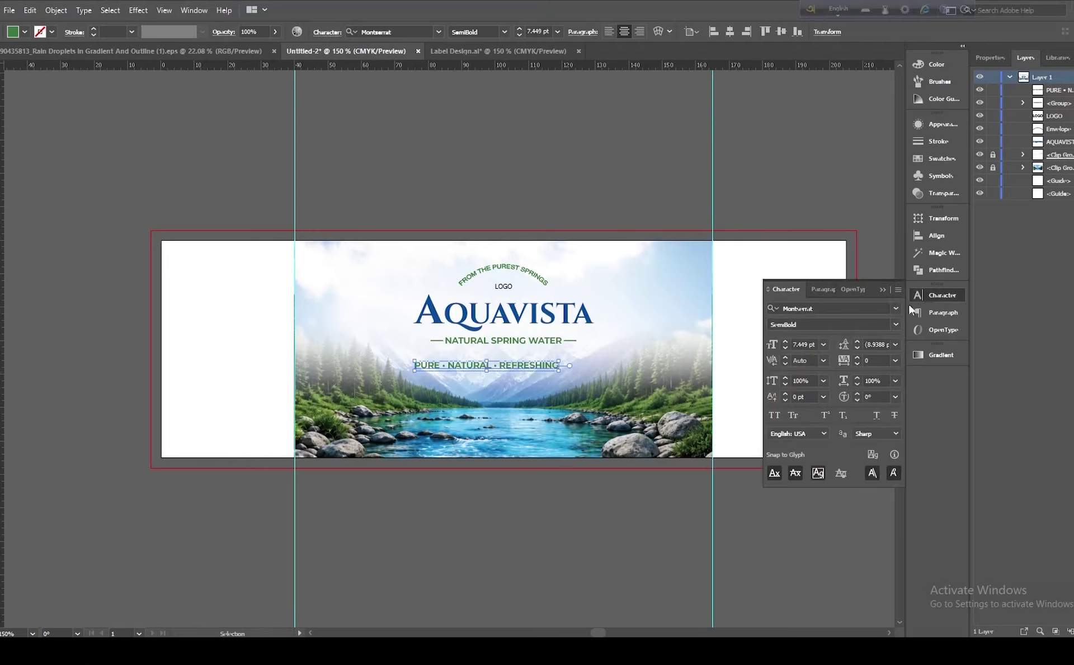
pyautogui.click(785, 348)
pyautogui.click(785, 348)
pyautogui.moveTo(493, 371)
pyautogui.mouseDown()
pyautogui.moveTo(505, 370)
pyautogui.moveTo(505, 390)
pyautogui.moveTo(507, 378)
pyautogui.mouseUp()
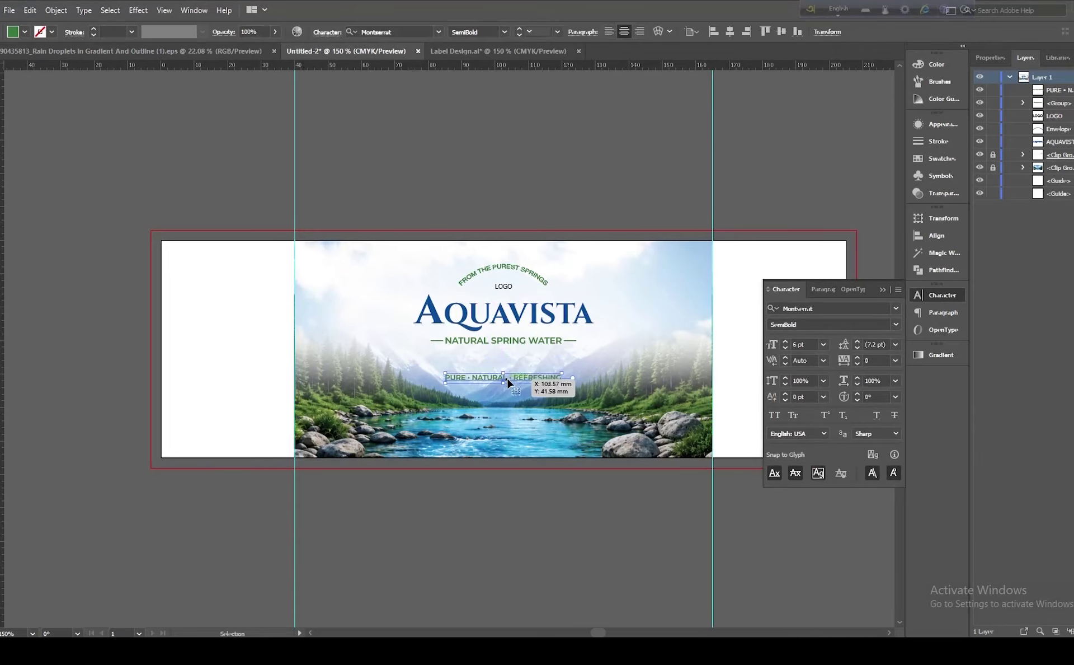
pyautogui.click(683, 192)
# Step: Draw a rectangle of about 36.1 x 3.1 mm covering the secondary tagline
pyautogui.hotkey('ctrl', '+')
pyautogui.hotkey('ctrl', '+')
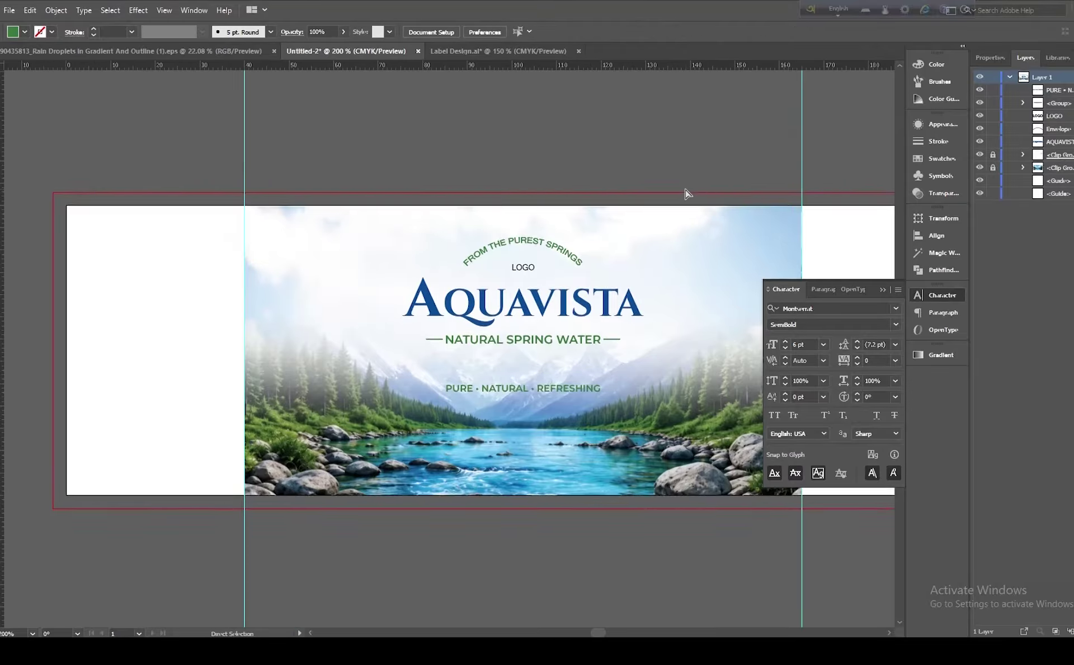
pyautogui.click(882, 290)
pyautogui.click(1, 98)
pyautogui.click(34, 99)
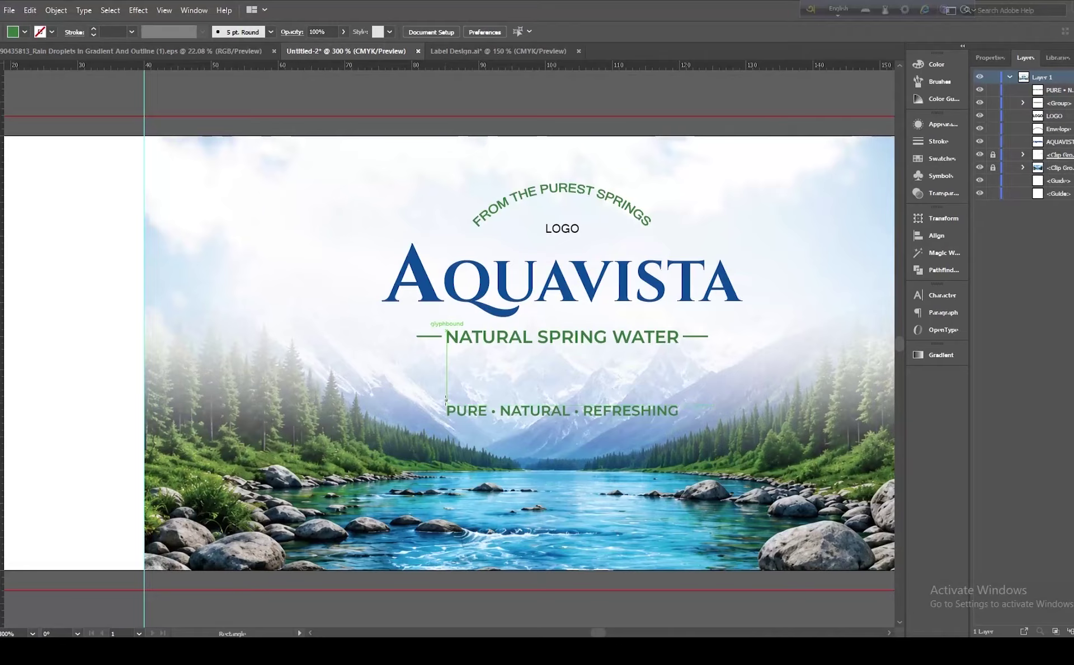
pyautogui.moveTo(442, 399); pyautogui.dragTo(683, 418)
pyautogui.press('v')
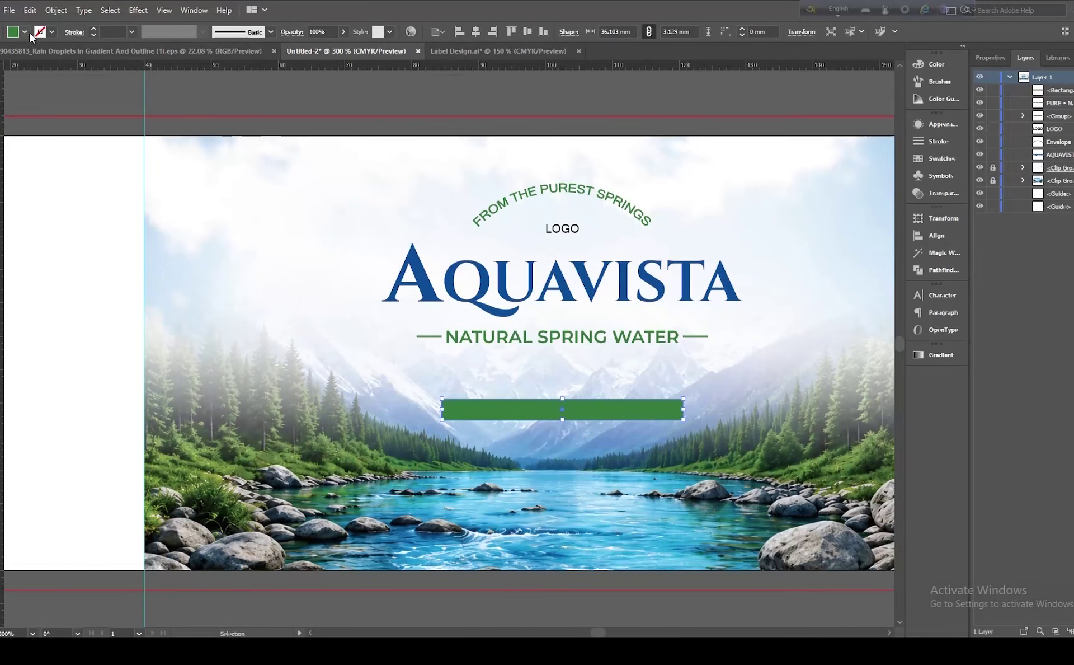
# Step: Fill the rectangle with white and send it behind the secondary tagline
pyautogui.click(25, 31)
pyautogui.click(49, 89)
pyautogui.press('Escape')
pyautogui.hotkey('ctrl', '[')
pyautogui.hotkey('ctrl', '[')
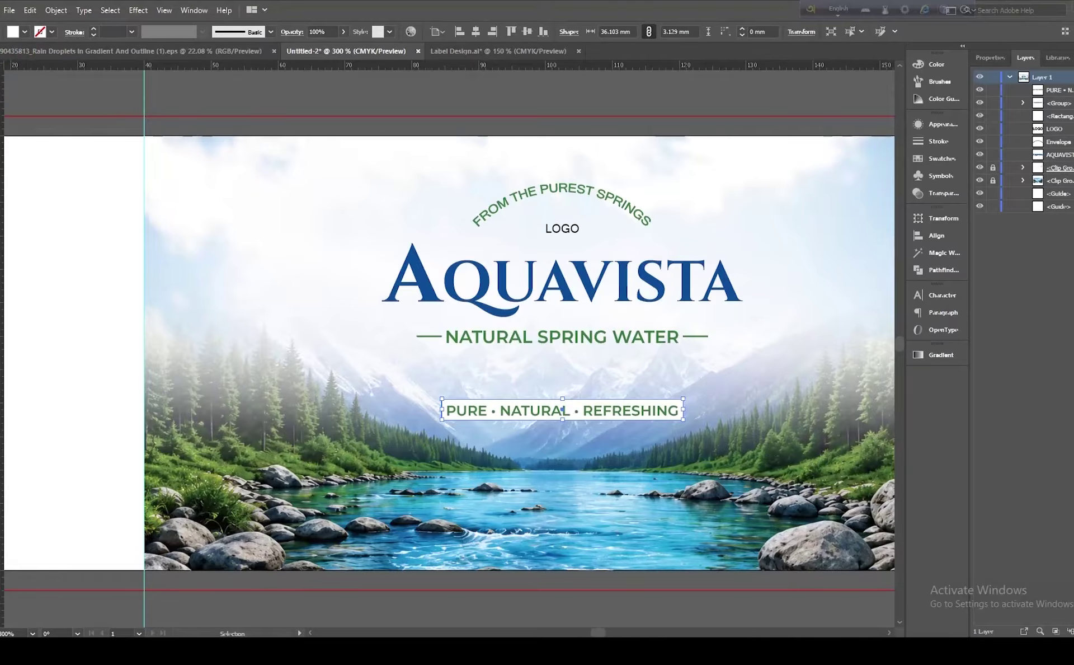
pyautogui.click(416, 474)
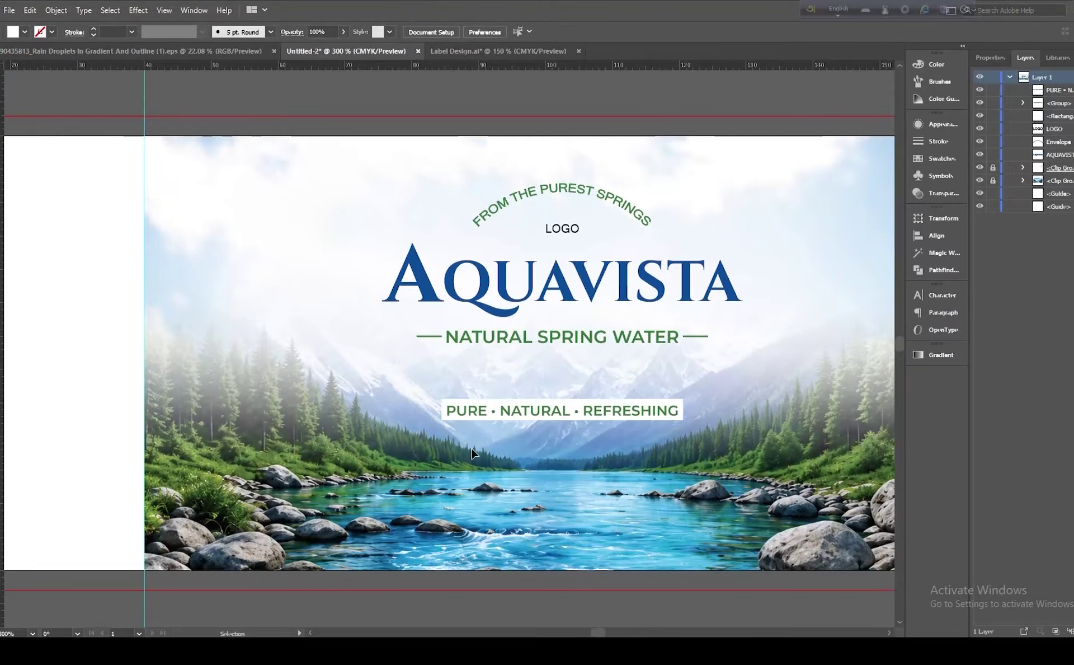
# Step: Group the secondary tagline with its white box, scale the group down and move it up closer to the product name
pyautogui.hotkey('ctrl', '-')
pyautogui.hotkey('ctrl', '-')
pyautogui.hotkey('ctrl', '+')
pyautogui.hotkey('ctrl', '+')
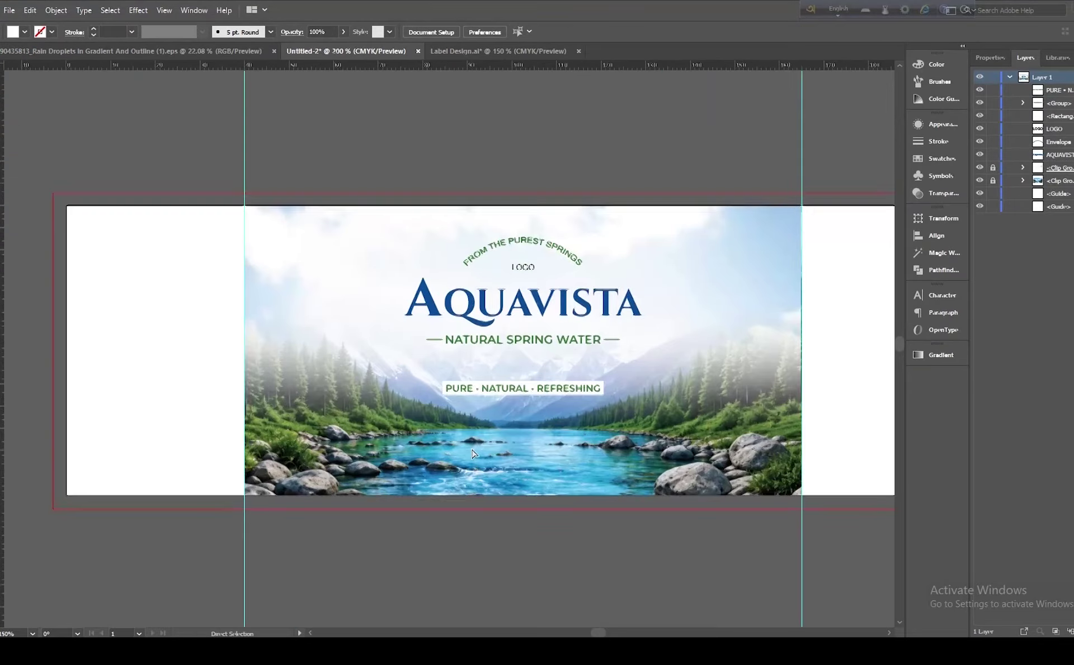
pyautogui.moveTo(614, 442); pyautogui.dragTo(632, 397)
pyautogui.hotkey('ctrl', 'g')
pyautogui.click(659, 431)
pyautogui.click(652, 155)
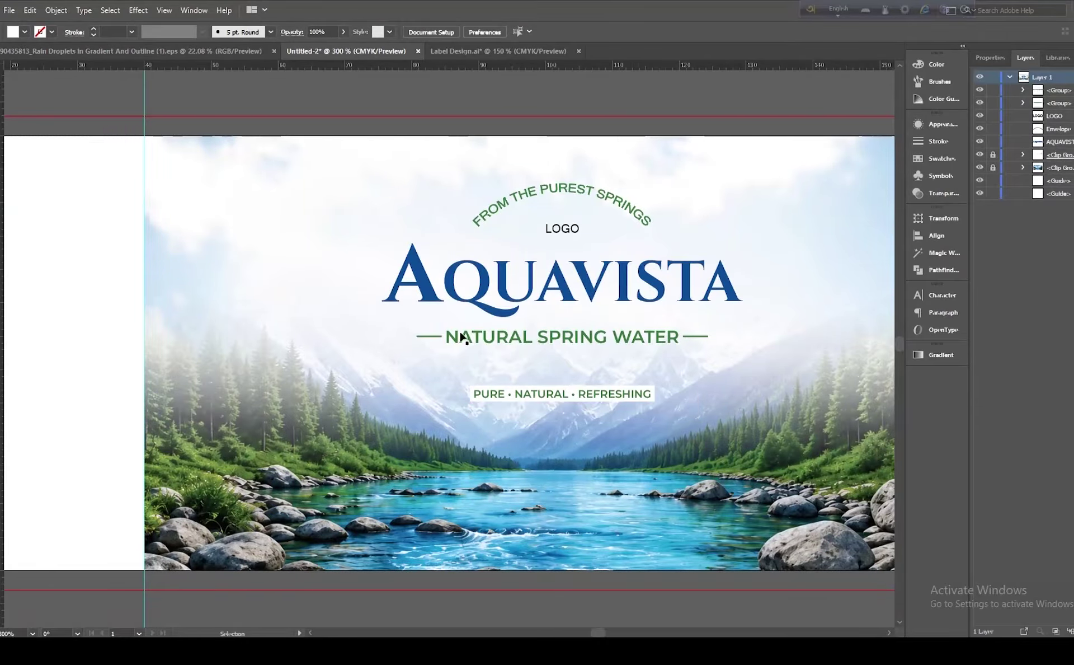
# Step: Ungroup the secondary tagline from its white box, recolour the text with the brief's blue #2C5F9D and group both again
pyautogui.click(526, 53)
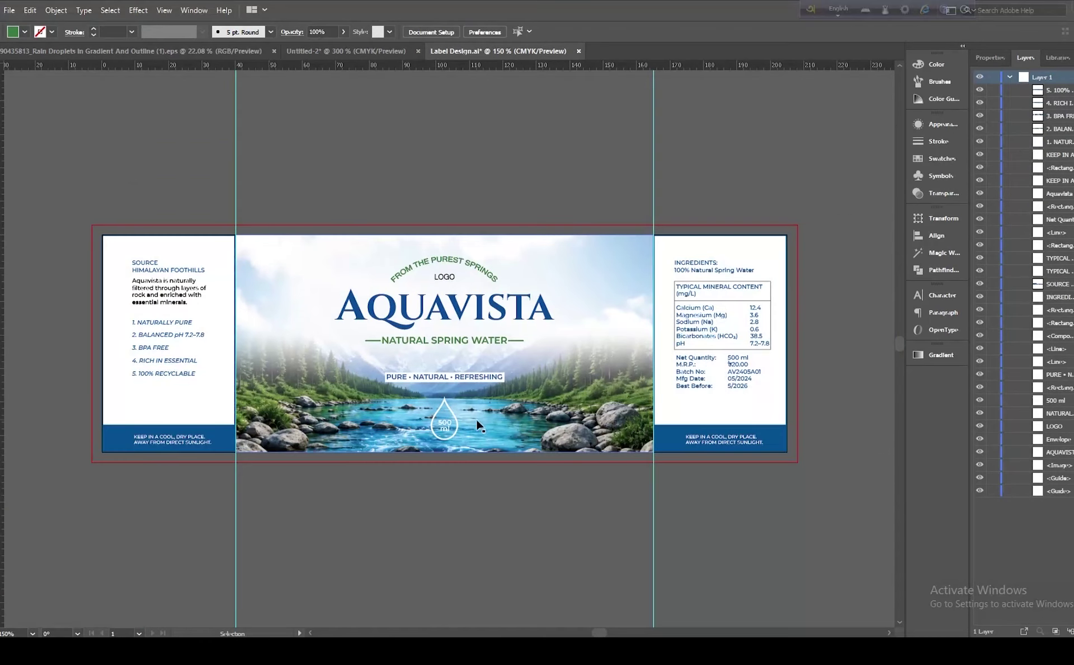
pyautogui.click(344, 51)
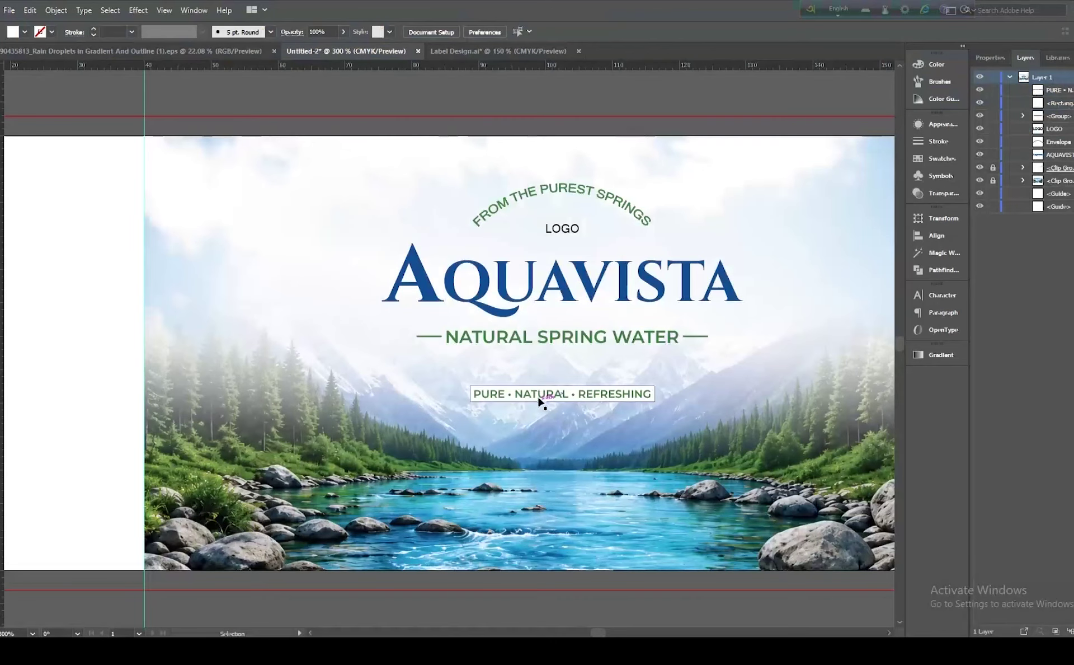
pyautogui.click(541, 395)
pyautogui.doubleClick(13, 32)
pyautogui.click(643, 246)
pyautogui.click(232, 408)
pyautogui.moveTo(596, 395); pyautogui.dragTo(622, 392)
pyautogui.hotkey('ctrl', 'g')
pyautogui.click(574, 472)
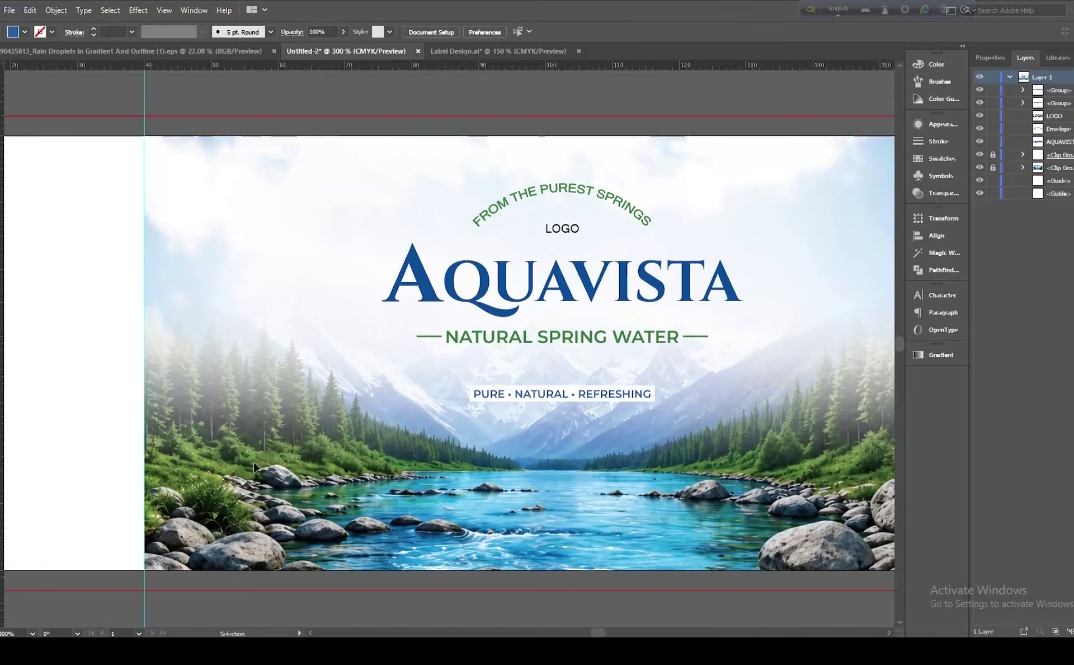
# Step: Copy the blue gradient droplet outline from the Rain Droplets document and paste it into the label design
pyautogui.scroll(-1, 628, 468)
pyautogui.click(439, 51)
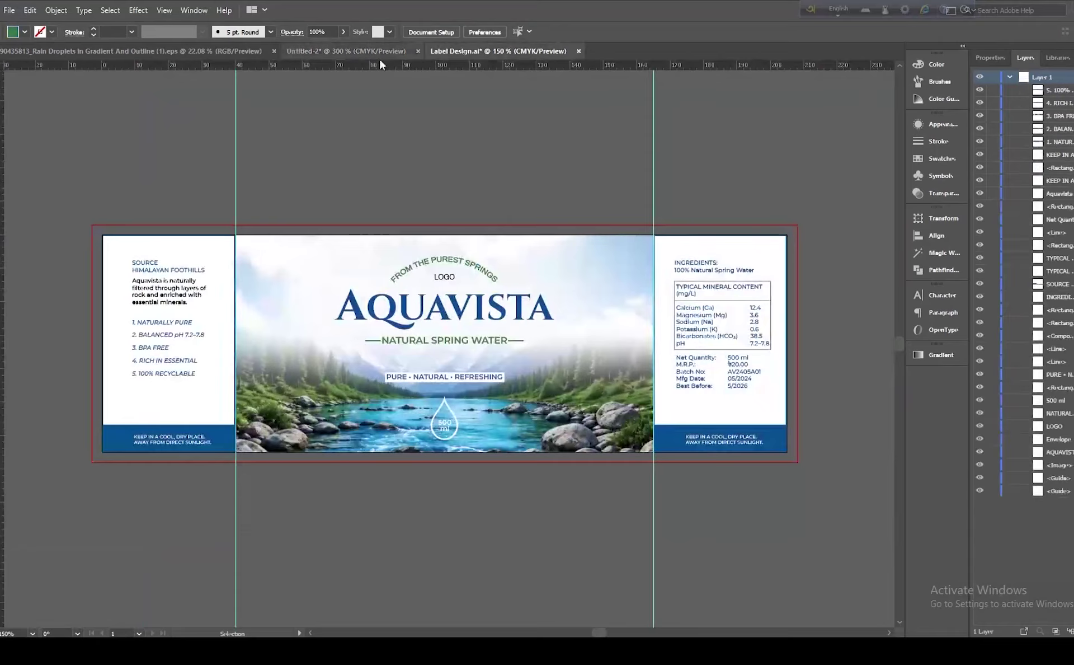
pyautogui.click(194, 49)
pyautogui.click(350, 246)
pyautogui.press('a')
pyautogui.hotkey('ctrl', 'c')
pyautogui.click(337, 51)
pyautogui.hotkey('ctrl', 'v')
# Step: Scale the pasted droplet down to about 11 mm wide and centre it below the secondary tagline over the river
pyautogui.hotkey('ctrl', '-')
pyautogui.hotkey('ctrl', '-')
pyautogui.hotkey('ctrl', '-')
pyautogui.hotkey('ctrl', '-')
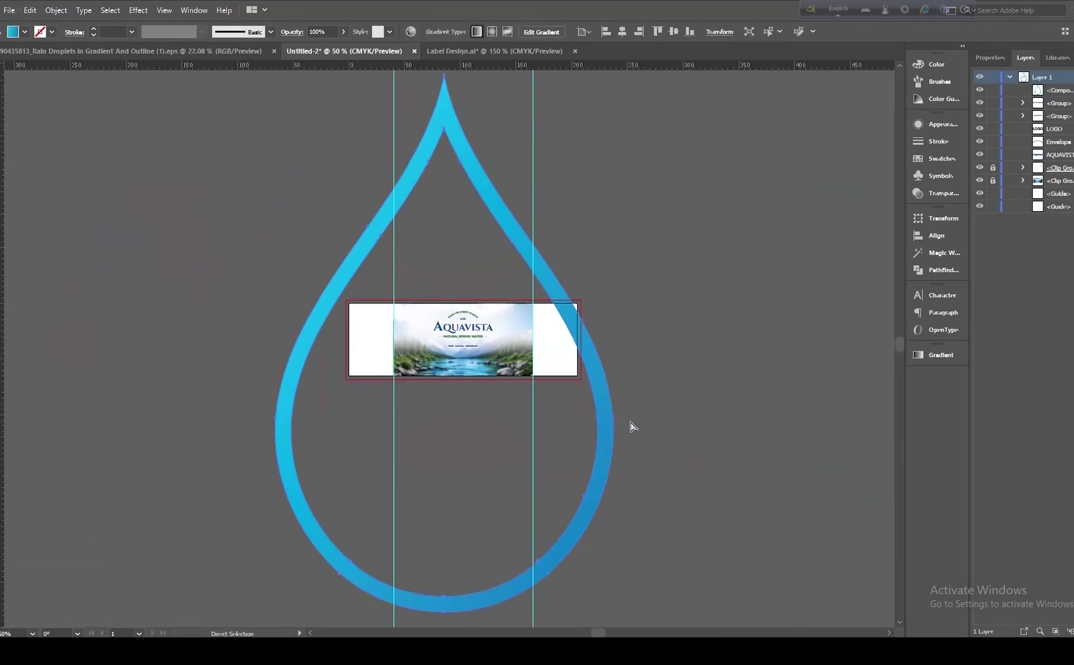
pyautogui.moveTo(617, 72); pyautogui.dragTo(463, 334)
pyautogui.hotkey('ctrl', '+')
pyautogui.hotkey('ctrl', '+')
pyautogui.hotkey('ctrl', '+')
pyautogui.hotkey('ctrl', '+')
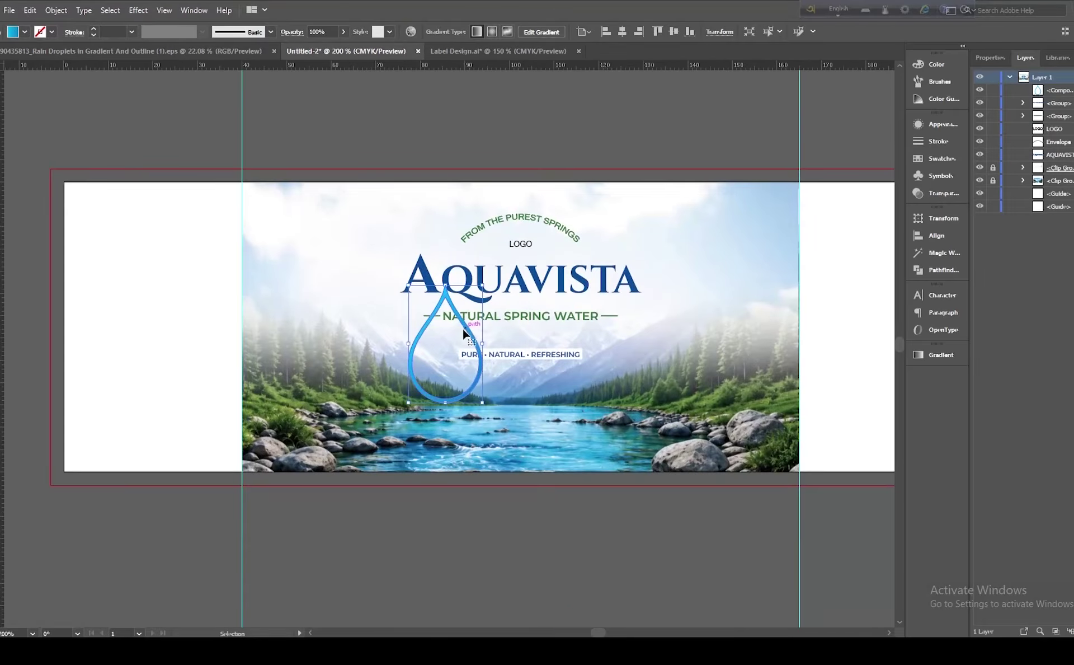
pyautogui.moveTo(477, 294); pyautogui.dragTo(544, 383)
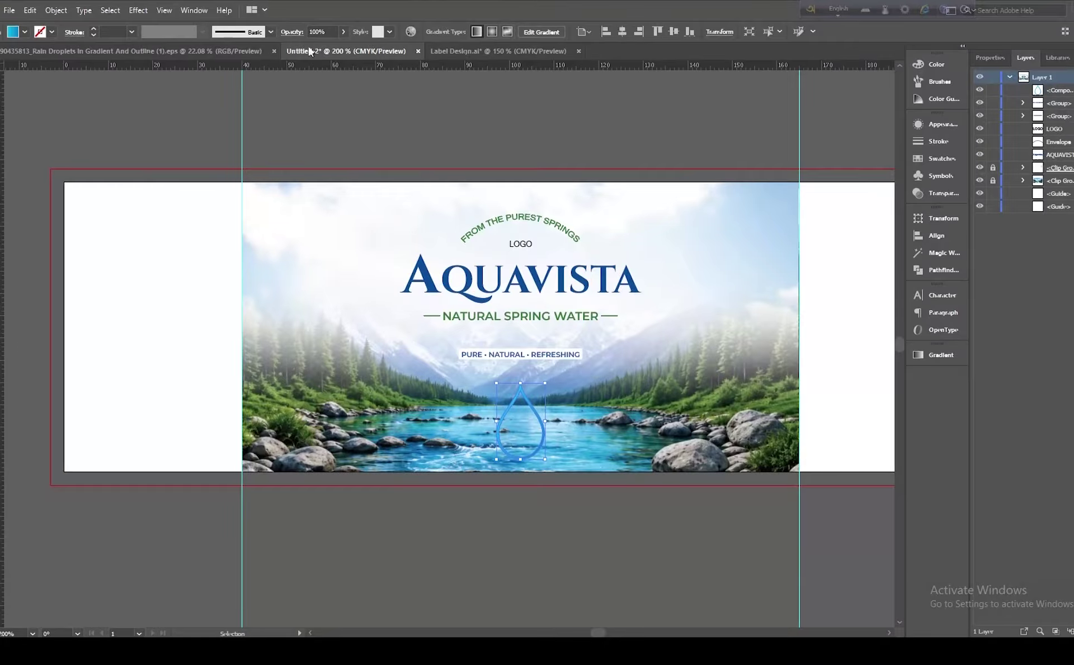
# Step: Fill the droplet outline with white and move it up slightly toward the secondary tagline
pyautogui.click(25, 35)
pyautogui.click(17, 50)
pyautogui.click(392, 492)
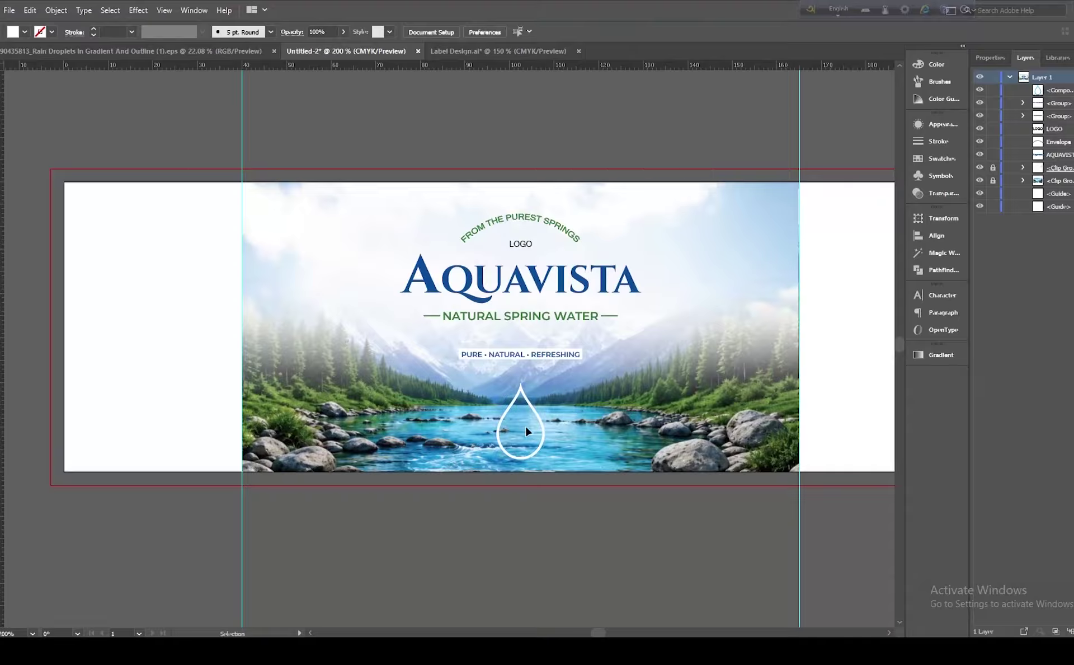
pyautogui.moveTo(545, 447); pyautogui.dragTo(542, 436)
pyautogui.click(562, 532)
# Step: Add the text "500 ml" on two centred lines over the river in white 6 pt Montserrat SemiBold
pyautogui.click(555, 315)
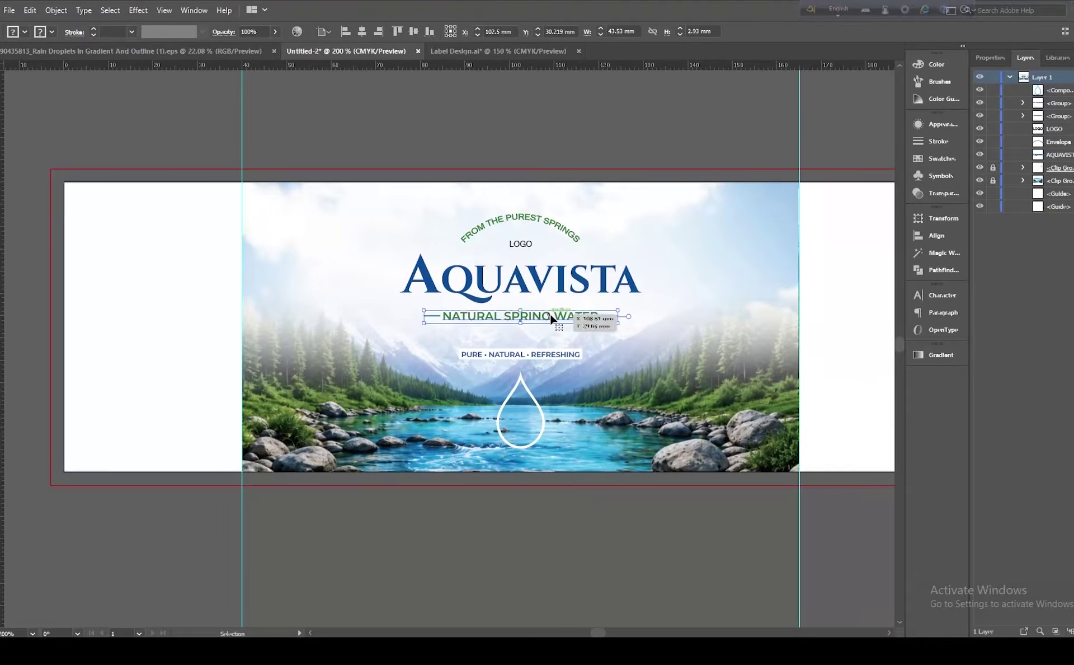
pyautogui.press('t')
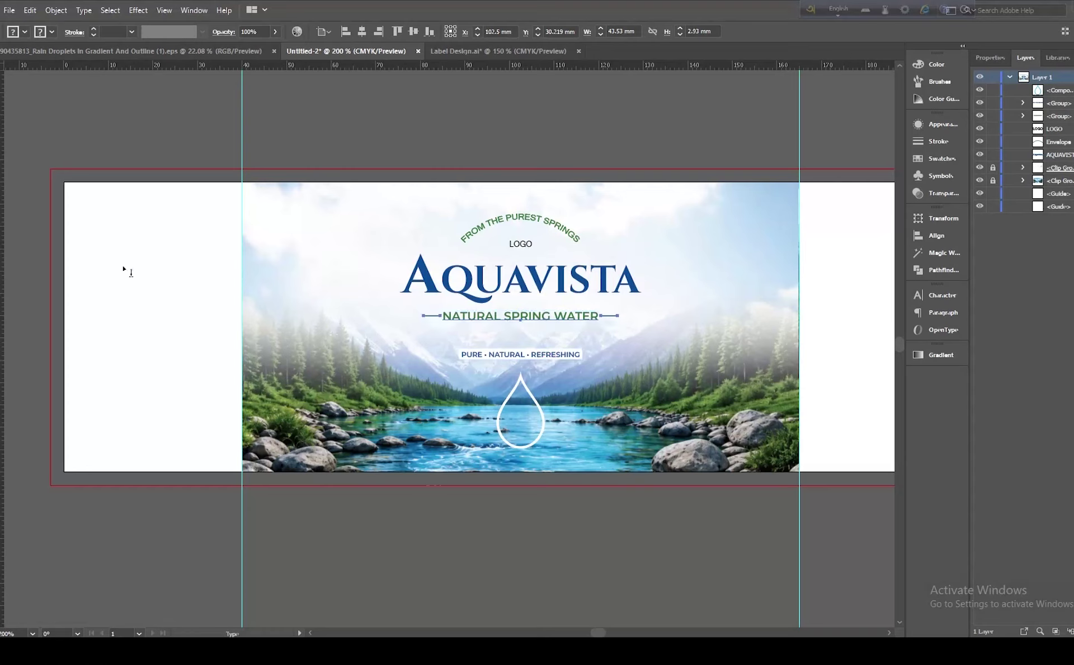
pyautogui.click(344, 420)
pyautogui.write('500 ml')
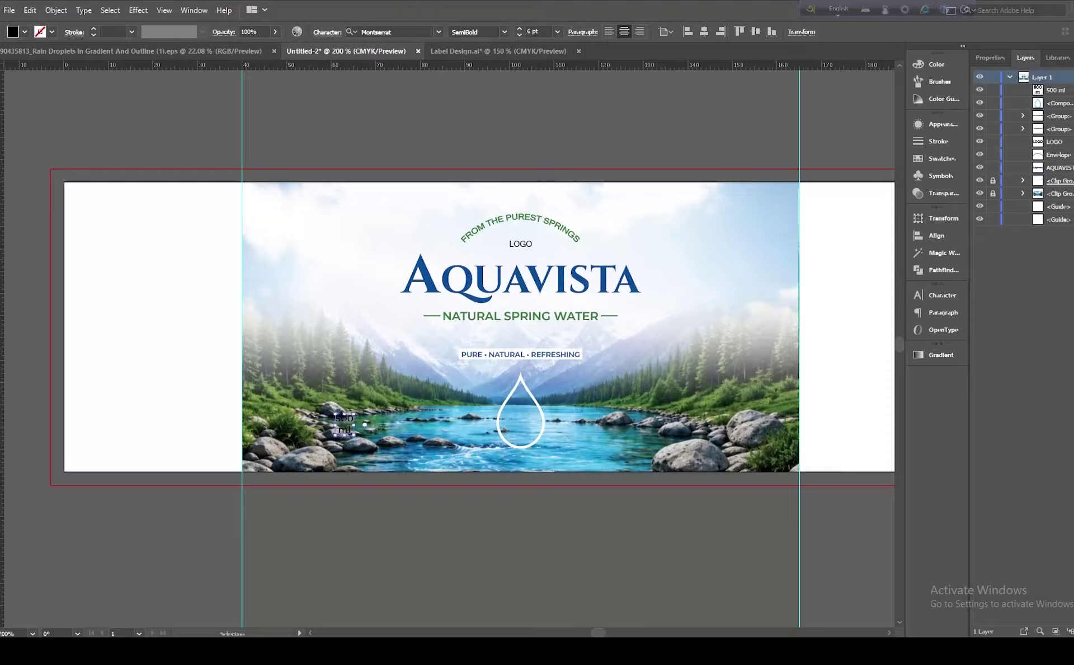
pyautogui.click(25, 32)
pyautogui.click(17, 46)
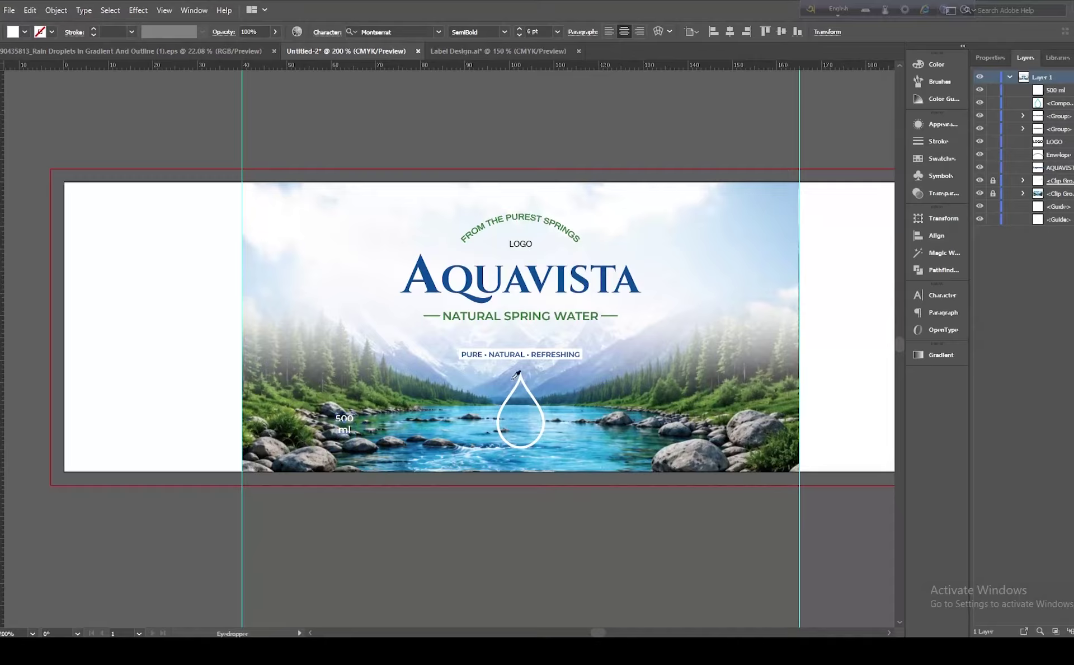
# Step: Apply the secondary tagline's text style to "500 ml", place it inside the droplet, make it white and enlarge it to about 5.1 pt
pyautogui.click(520, 354)
pyautogui.press('v')
pyautogui.moveTo(344, 422); pyautogui.dragTo(521, 424)
pyautogui.click(24, 31)
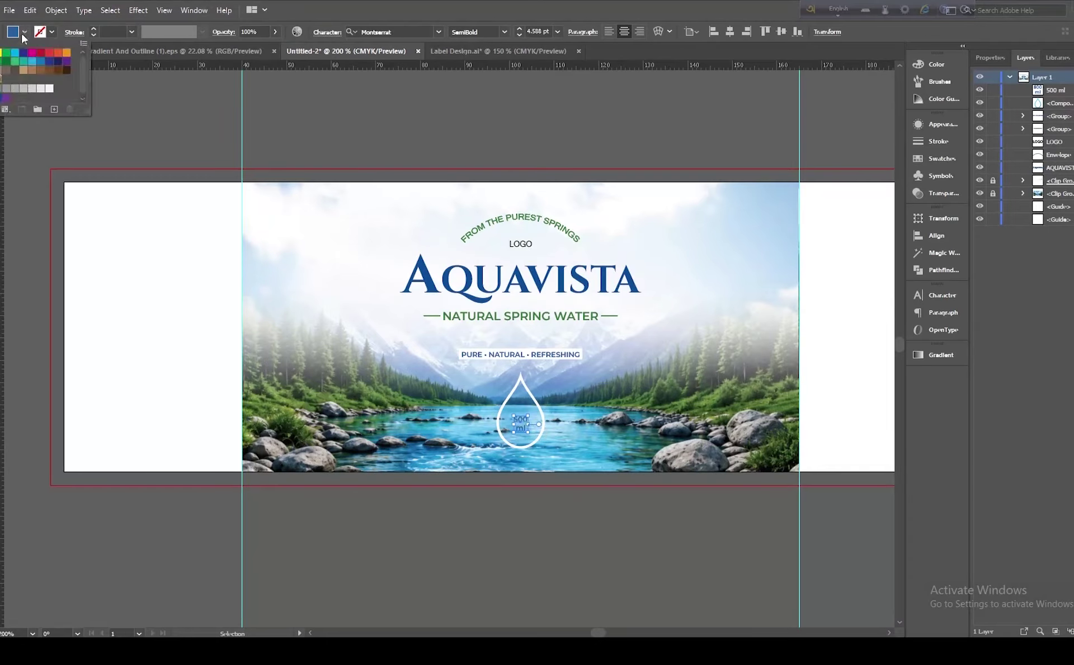
pyautogui.click(260, 284)
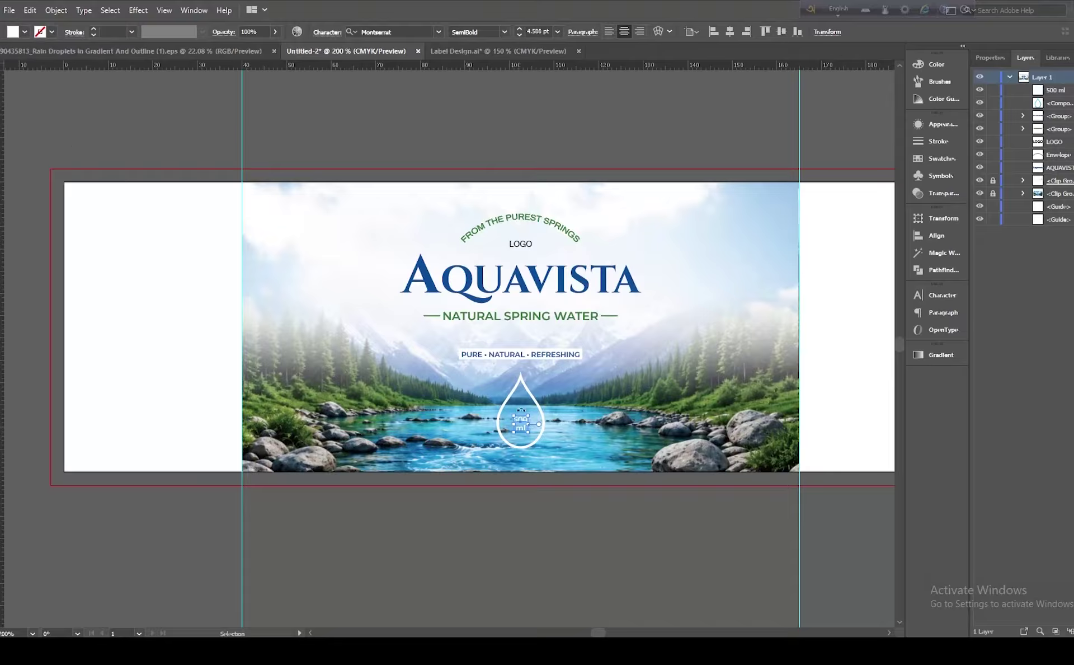
pyautogui.moveTo(528, 432); pyautogui.dragTo(534, 440)
# Step: Set the leading of the "500 ml" text to 5 pt
pyautogui.click(940, 294)
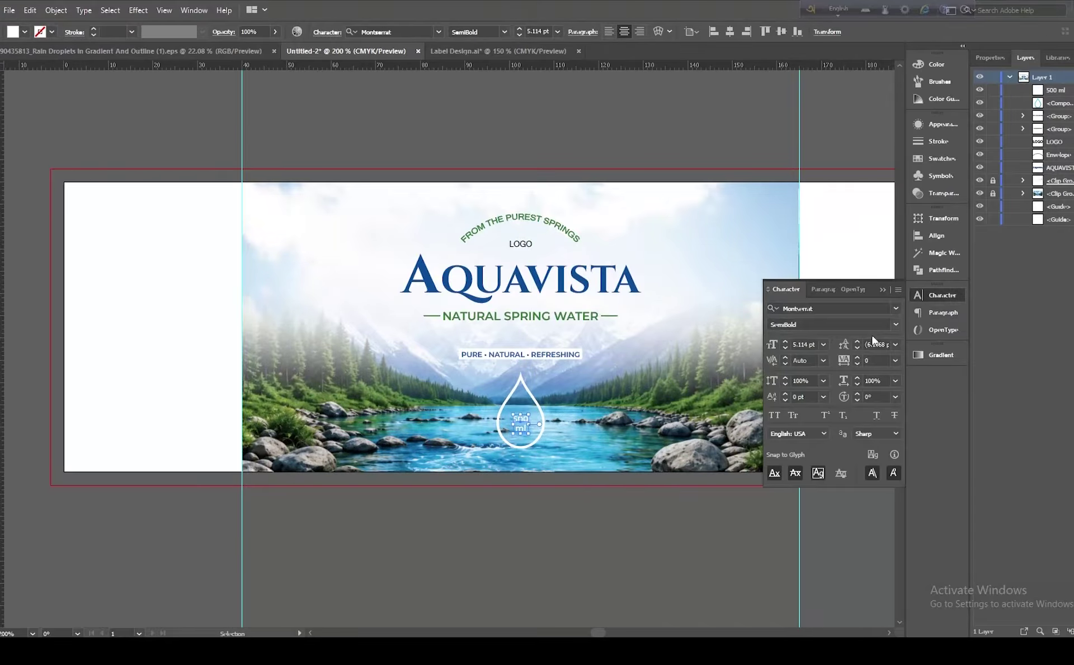
pyautogui.click(857, 342)
pyautogui.click(858, 347)
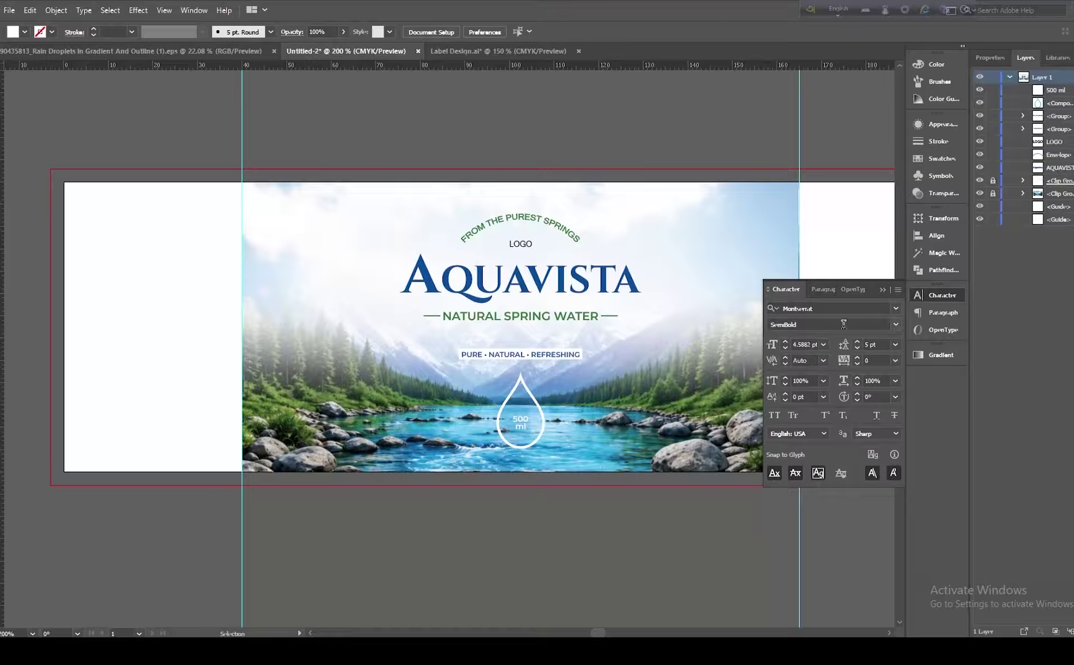
pyautogui.click(882, 290)
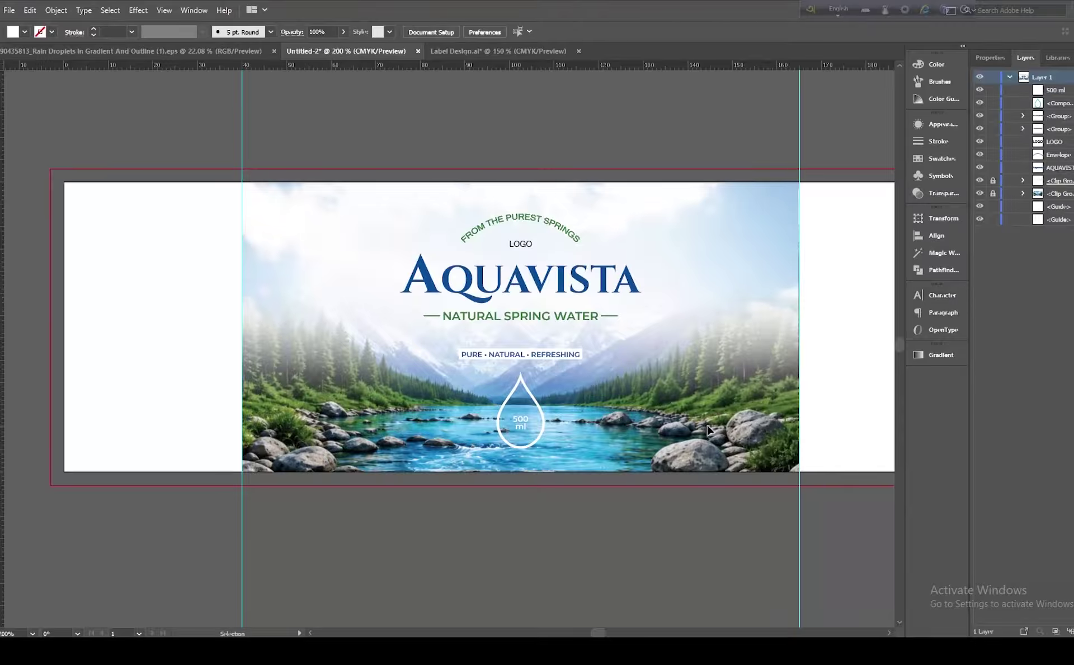
# Step: Group all the centre panel's text and the droplet, and enlarge the group to about 56.4 x 55 mm
pyautogui.moveTo(406, 229); pyautogui.dragTo(648, 455)
pyautogui.hotkey('ctrl', 'g')
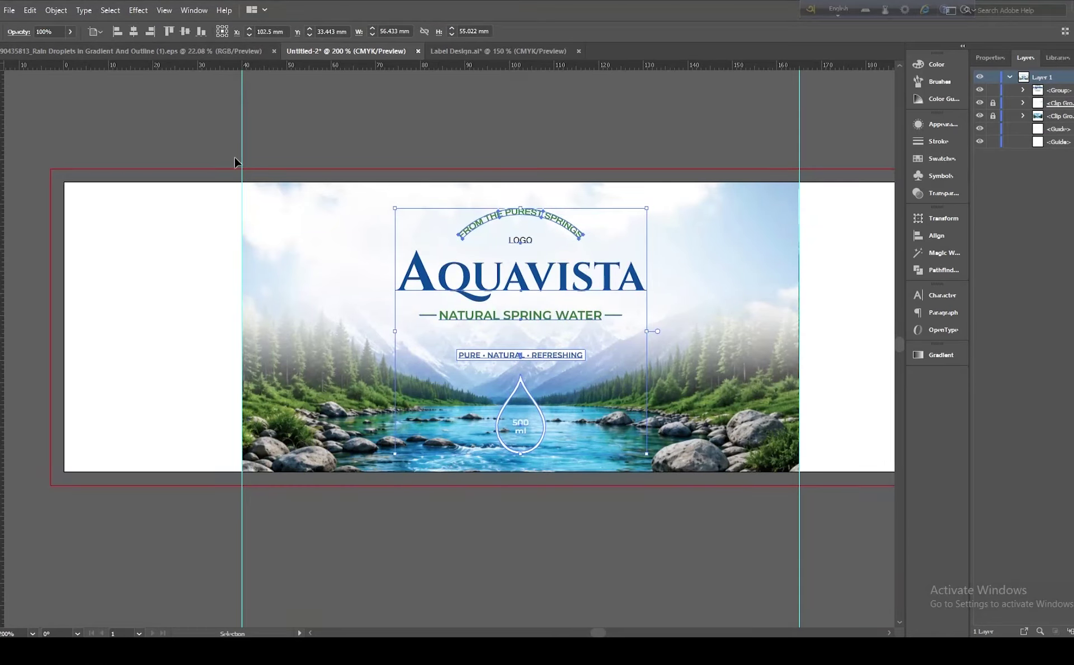
pyautogui.click(230, 153)
# Step: Review the brief in Word for the left information panel's heading and body text and the remaining panel content
pyautogui.moveTo(599, 633); pyautogui.dragTo(608, 635)
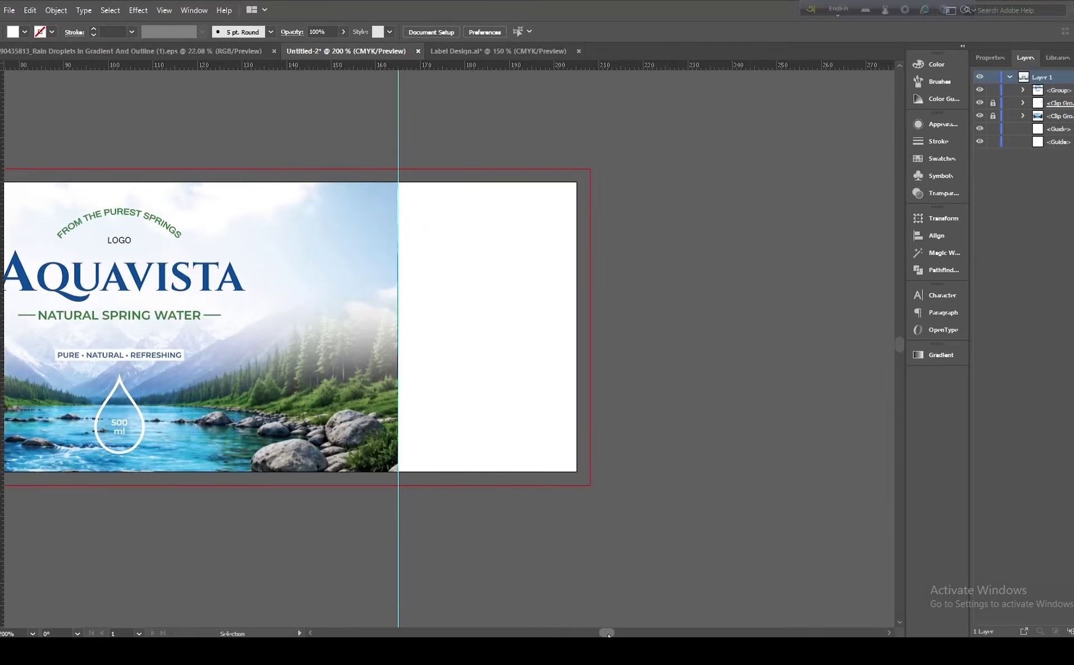
pyautogui.hotkey('alt', 'Tab')
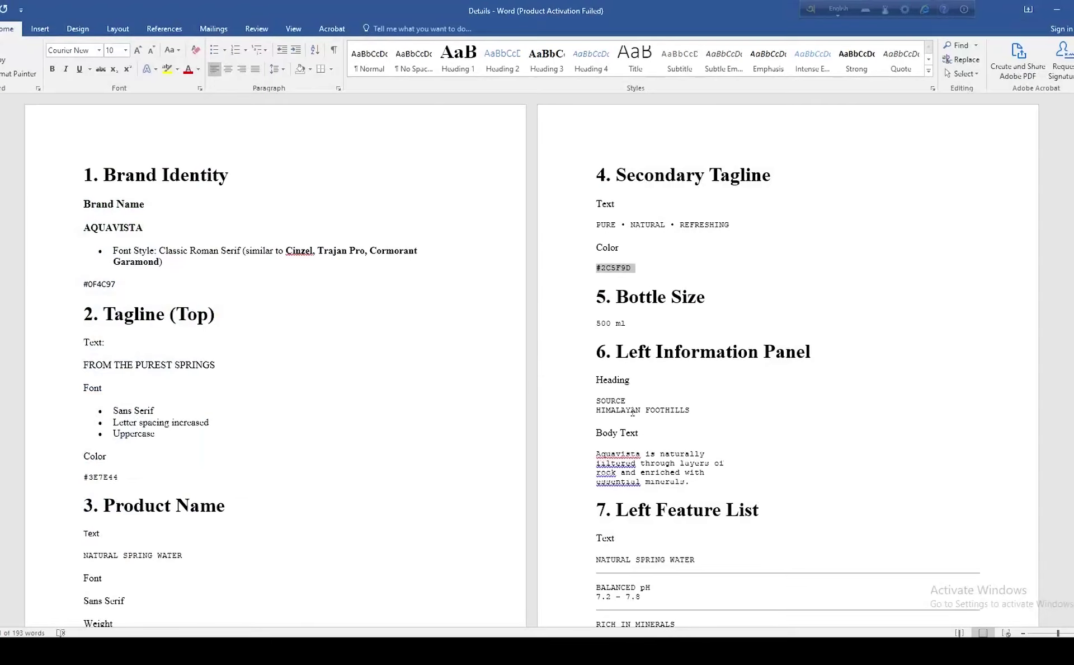
pyautogui.scroll(-3, 678, 341)
pyautogui.moveTo(596, 263); pyautogui.dragTo(760, 384)
pyautogui.scroll(-10, 760, 380)
pyautogui.scroll(10, 761, 380)
pyautogui.click(771, 339)
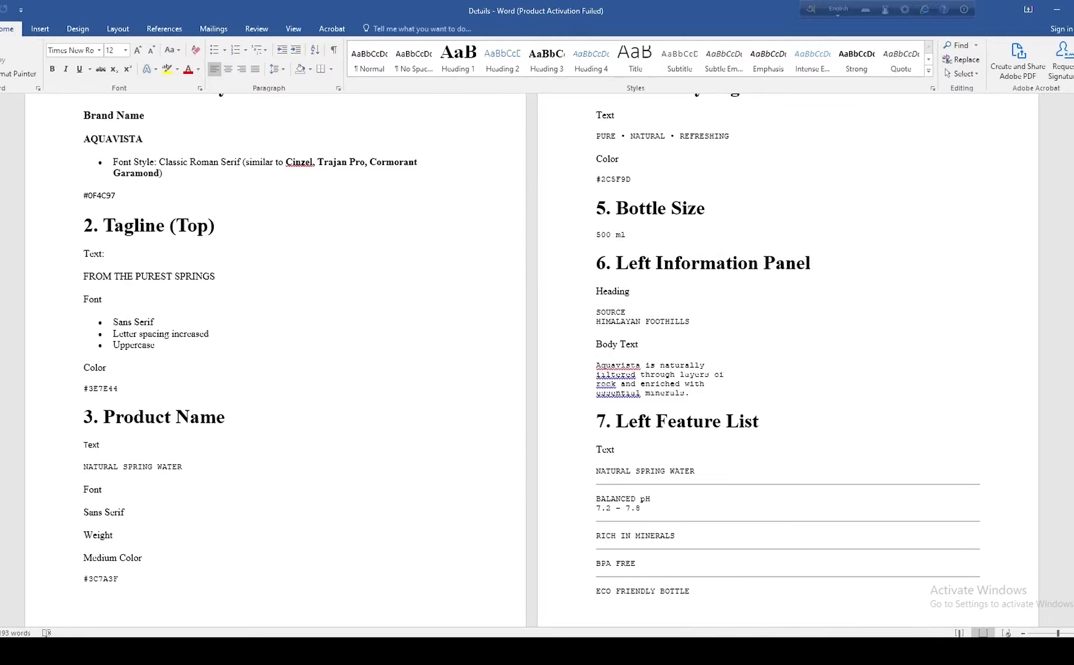
# Step: Back in Illustrator, draw a rectangle of about 39.9 x 65 mm over the left panel and fill it with the brand name's blue
pyautogui.hotkey('alt', 'Tab')
pyautogui.moveTo(615, 634); pyautogui.dragTo(603, 634)
pyautogui.press('m')
pyautogui.moveTo(265, 181)
pyautogui.mouseDown()
pyautogui.moveTo(440, 408)
pyautogui.moveTo(443, 472)
pyautogui.mouseUp()
pyautogui.press('i')
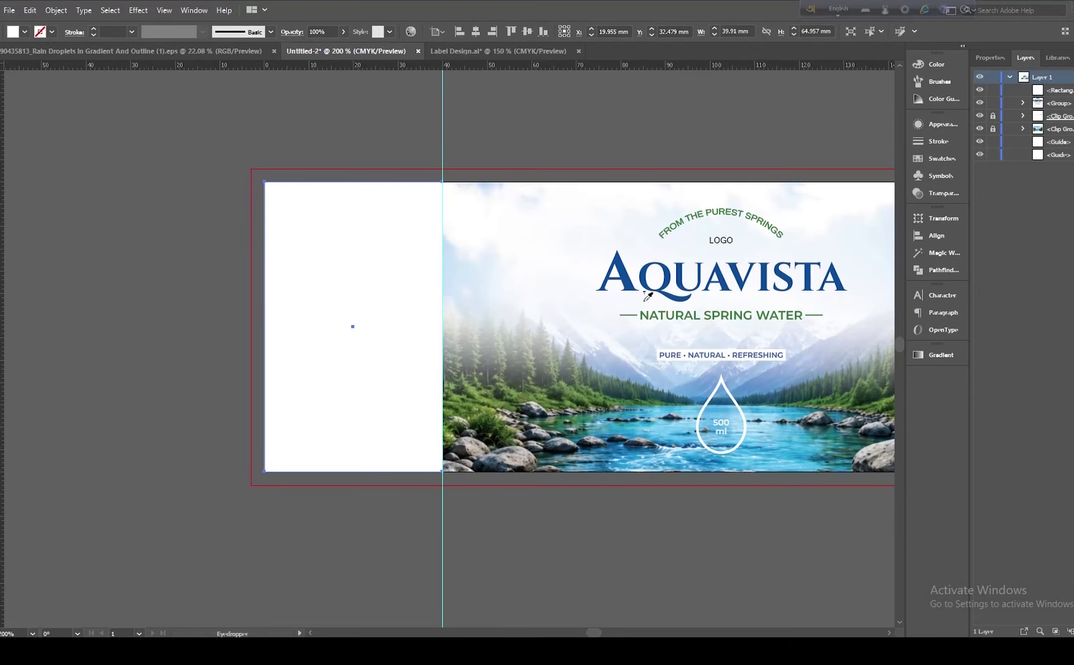
pyautogui.click(673, 273)
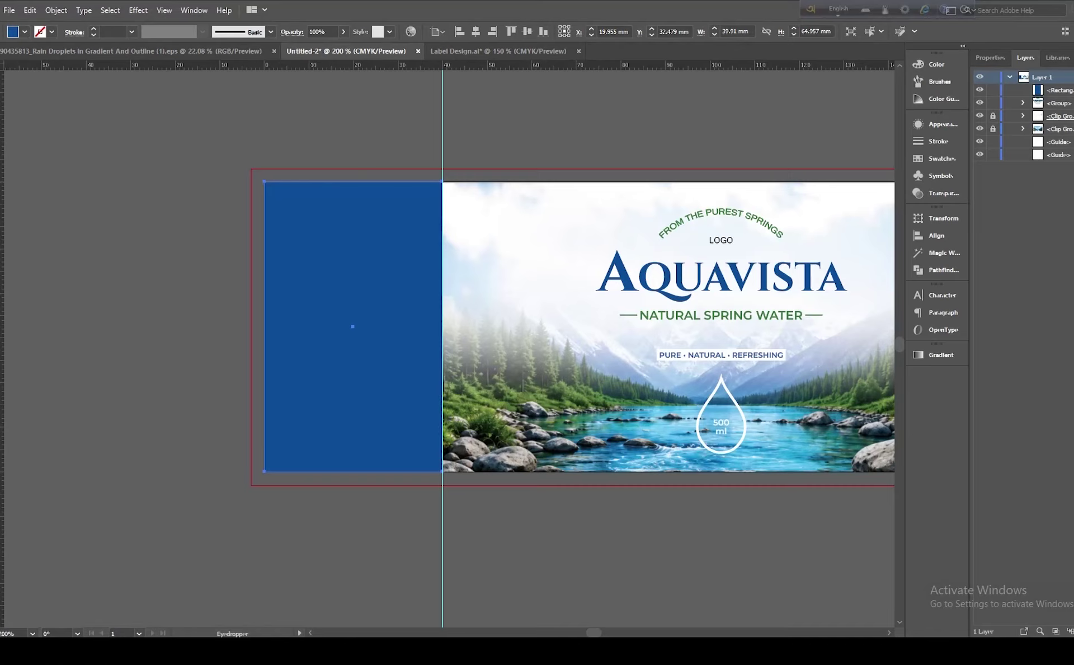
# Step: Turn the left panel rectangle's blue fill into a 0.75 pt stroke aligned to the inside, with no fill
pyautogui.press('v')
pyautogui.hotkey('shift', 'x')
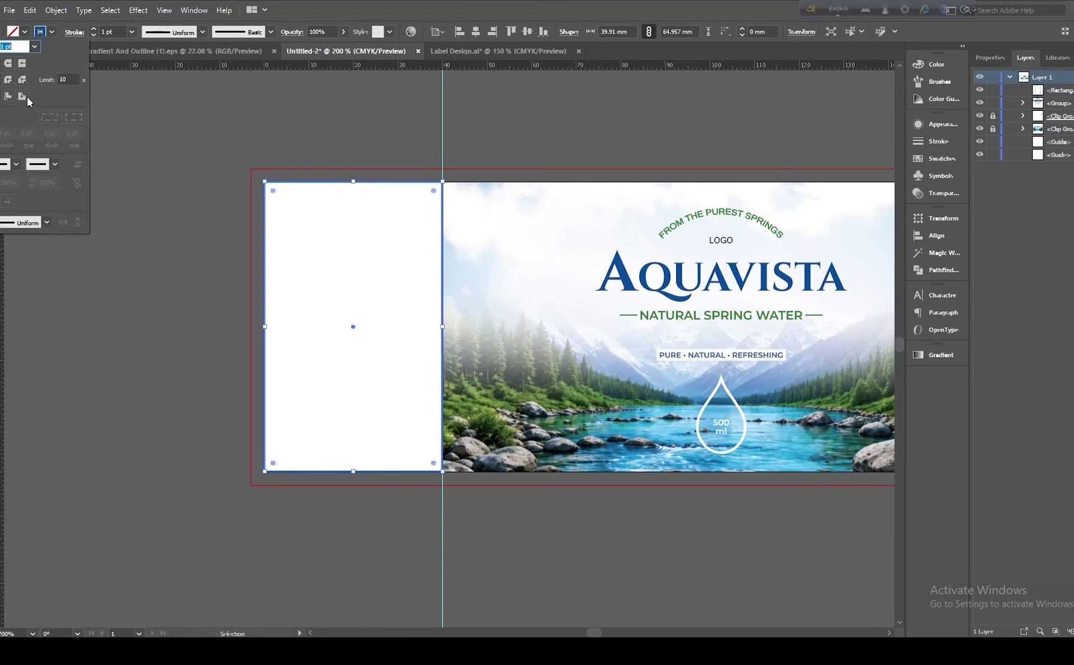
pyautogui.click(190, 160)
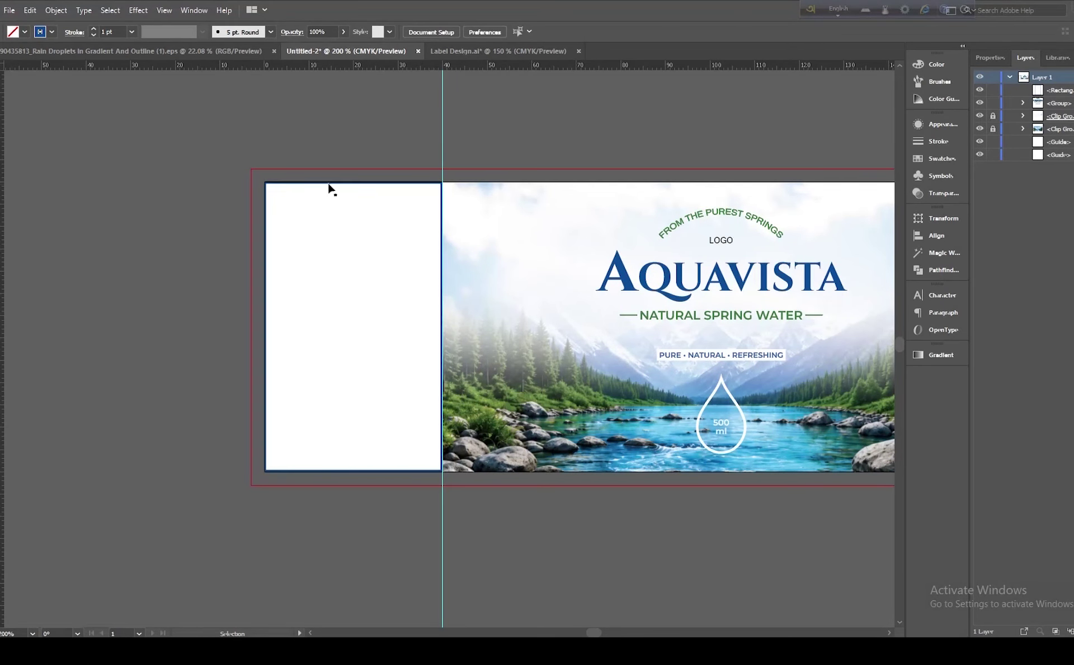
pyautogui.click(331, 186)
pyautogui.click(375, 184)
pyautogui.click(75, 32)
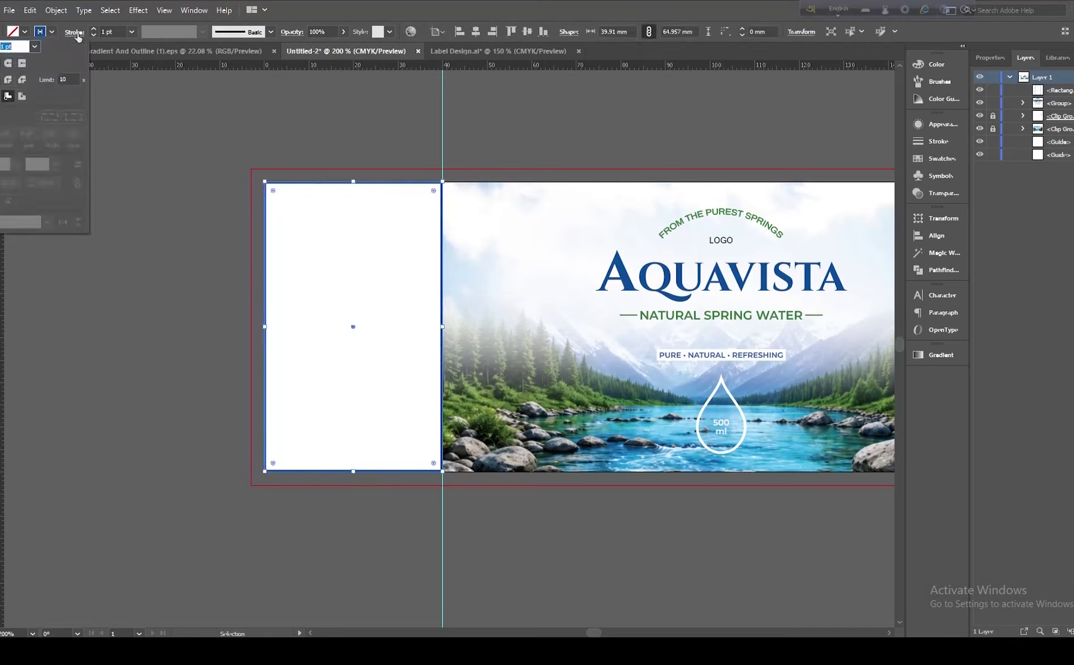
pyautogui.click(135, 120)
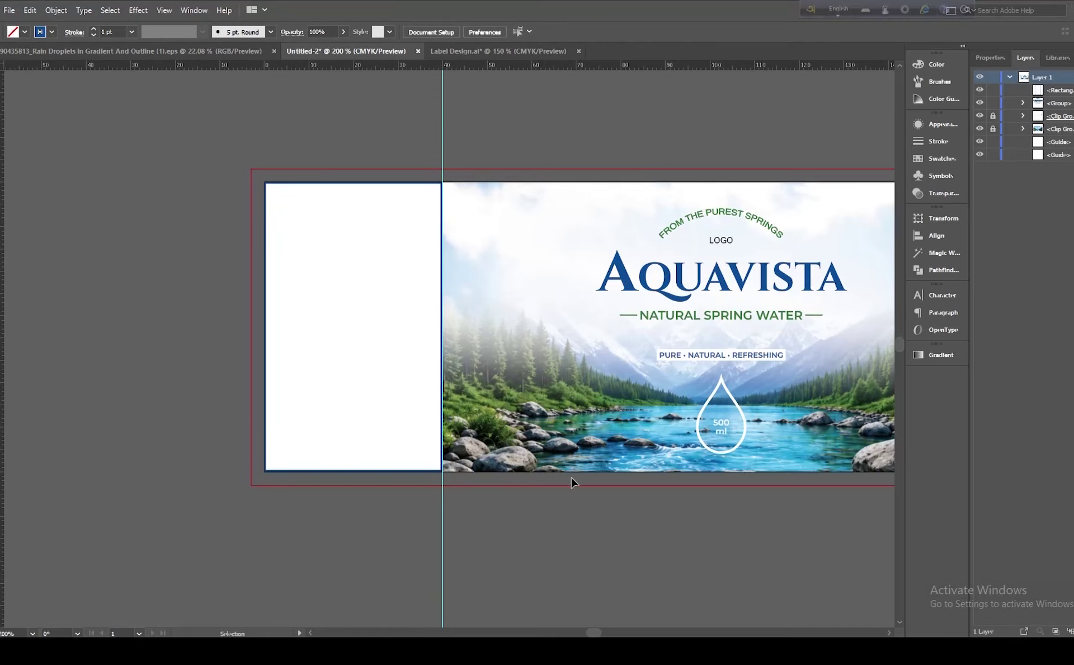
pyautogui.click(440, 325)
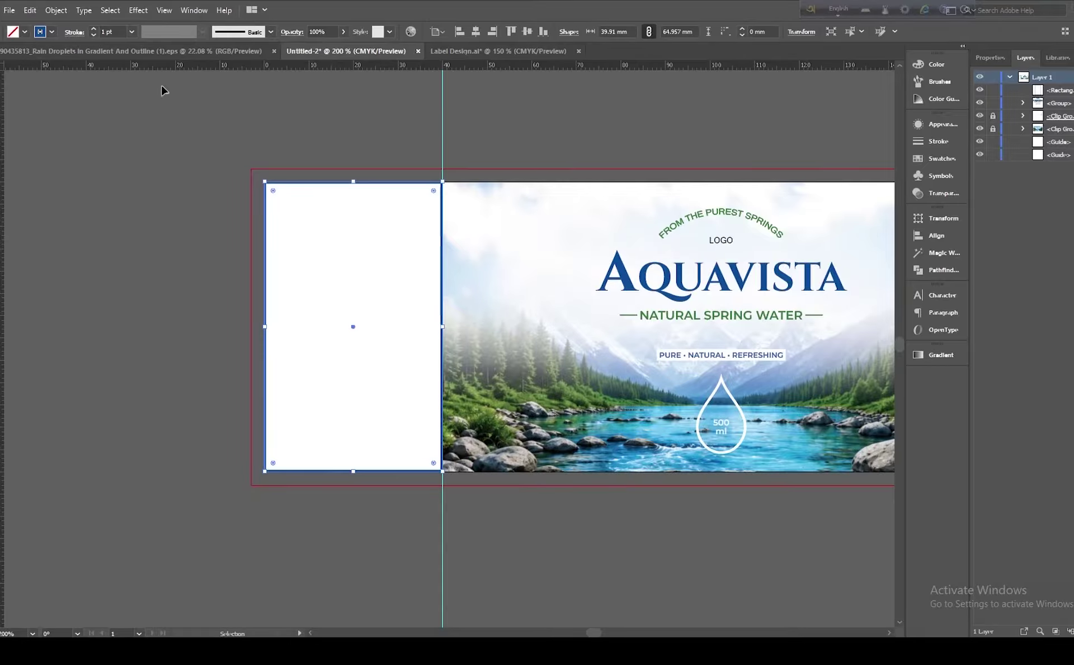
pyautogui.click(93, 35)
pyautogui.click(171, 184)
# Step: Copy the heading "SOURCE HIMALAYAN FOOTHILLS" from the Word brief and paste it as text near the top of the label's left panel
pyautogui.hotkey('alt', 'Tab')
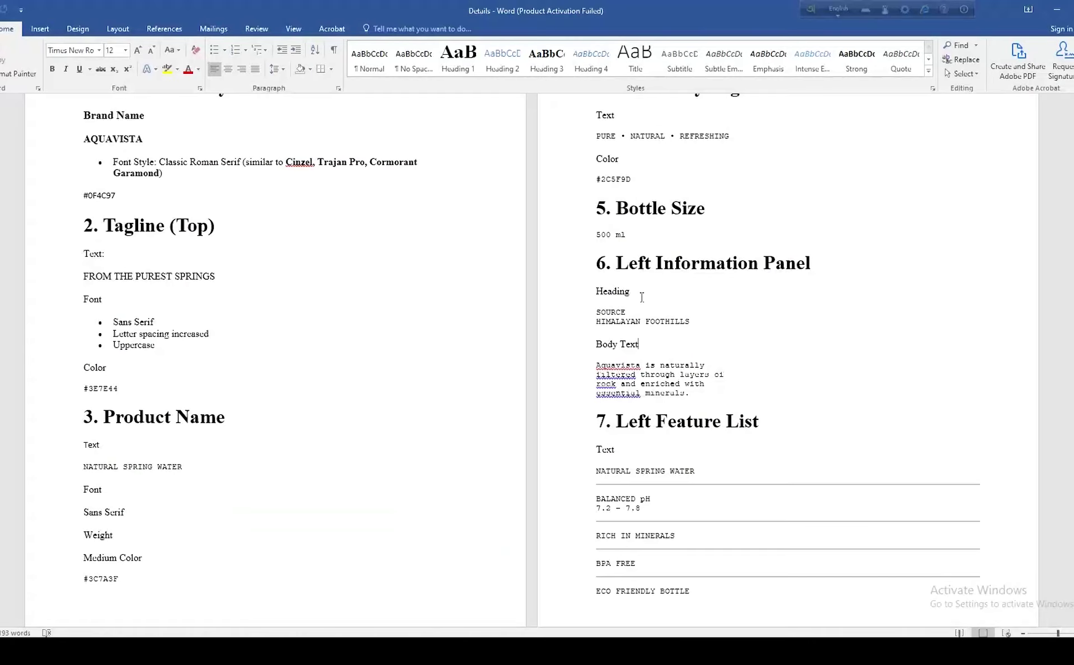
pyautogui.moveTo(597, 308); pyautogui.dragTo(692, 324)
pyautogui.hotkey('ctrl', 'c')
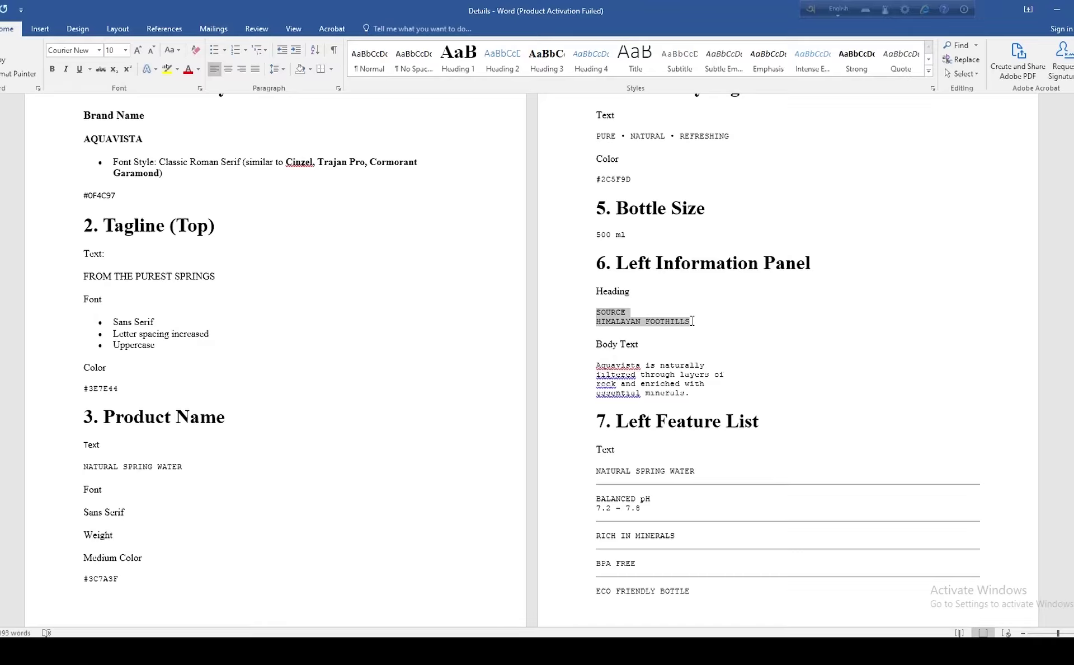
pyautogui.hotkey('alt', 'Tab')
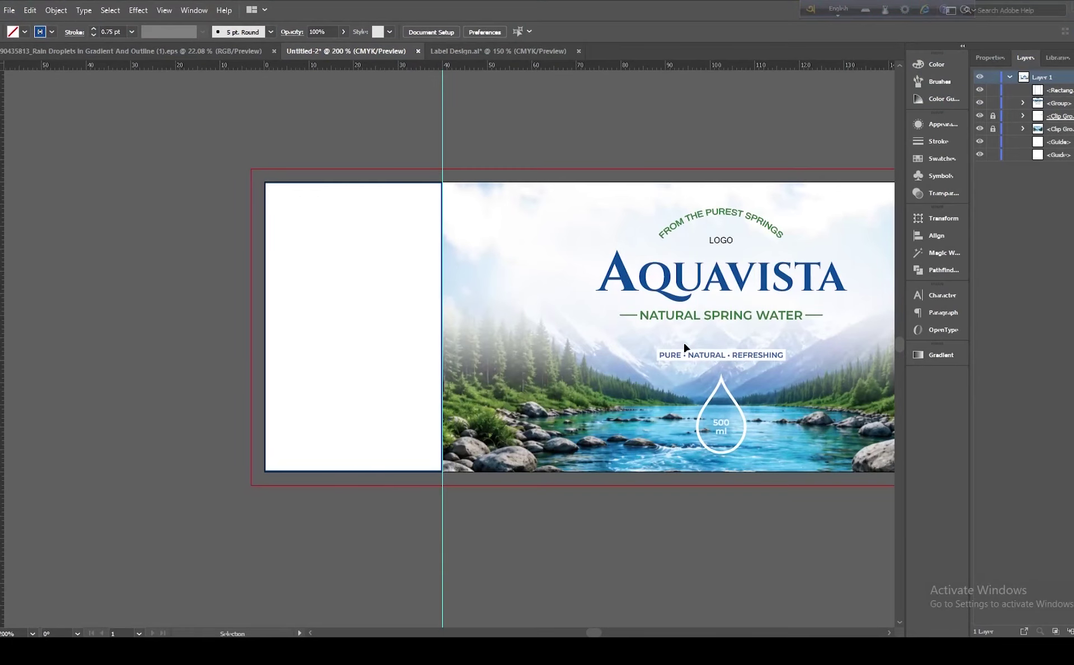
pyautogui.press('t')
pyautogui.click(305, 242)
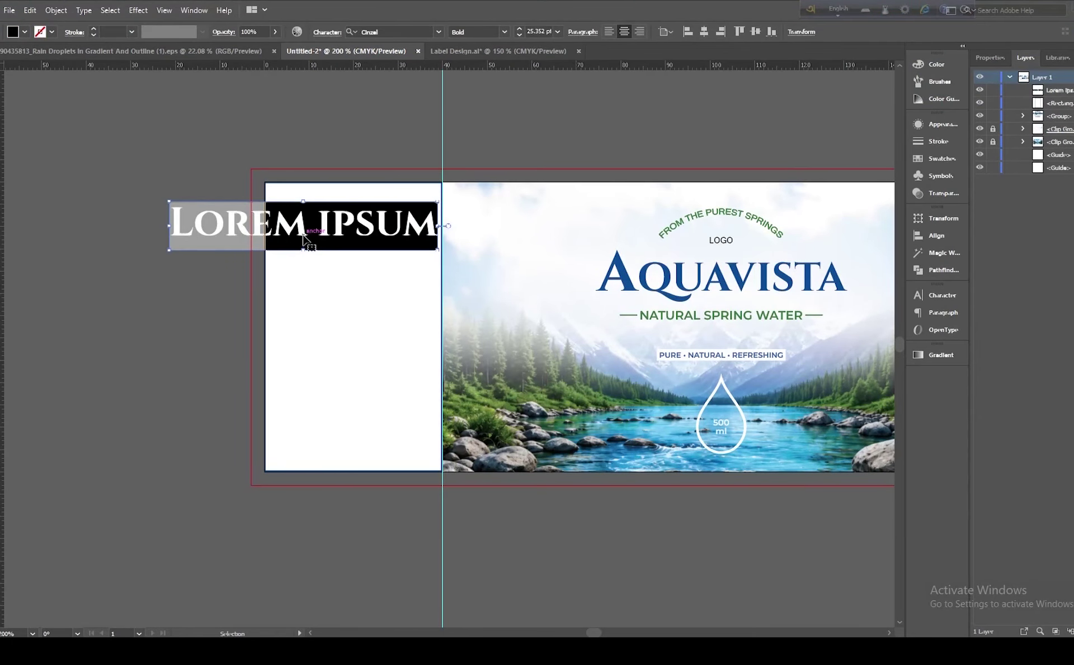
pyautogui.hotkey('ctrl', 'v')
pyautogui.press('Escape')
# Step: Match the source heading to the secondary tagline's blue Montserrat SemiBold style and align it left
pyautogui.click(608, 31)
pyautogui.press('i')
pyautogui.click(702, 355)
pyautogui.press('v')
pyautogui.click(608, 32)
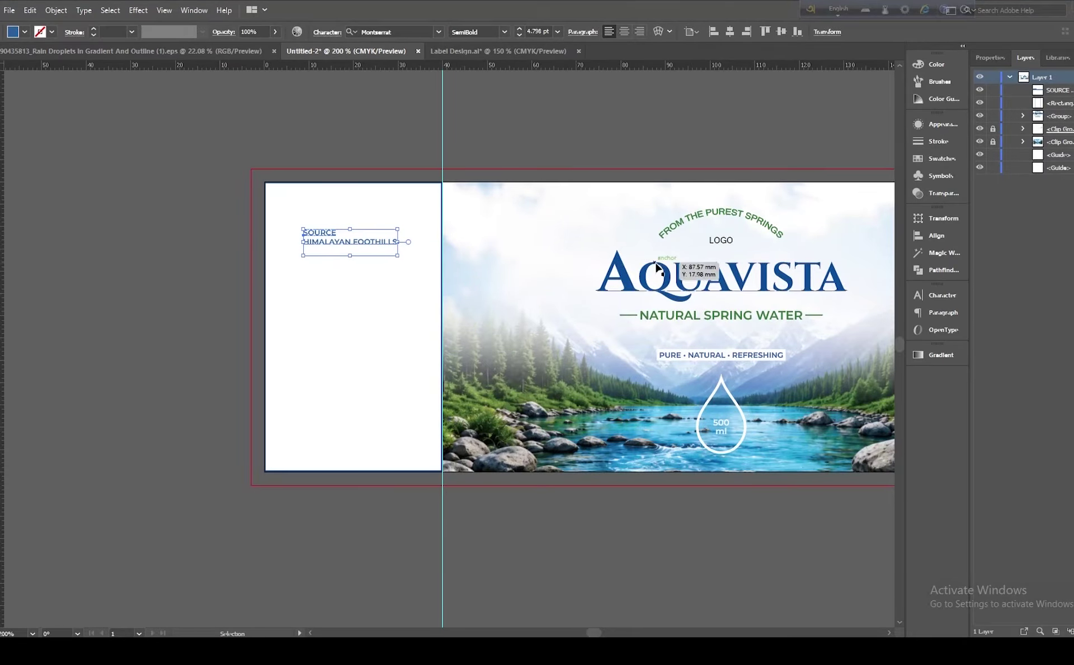
# Step: Ungroup the centre panel's artwork so the brand name can be selected on its own
pyautogui.click(665, 283)
pyautogui.rightClick(666, 284)
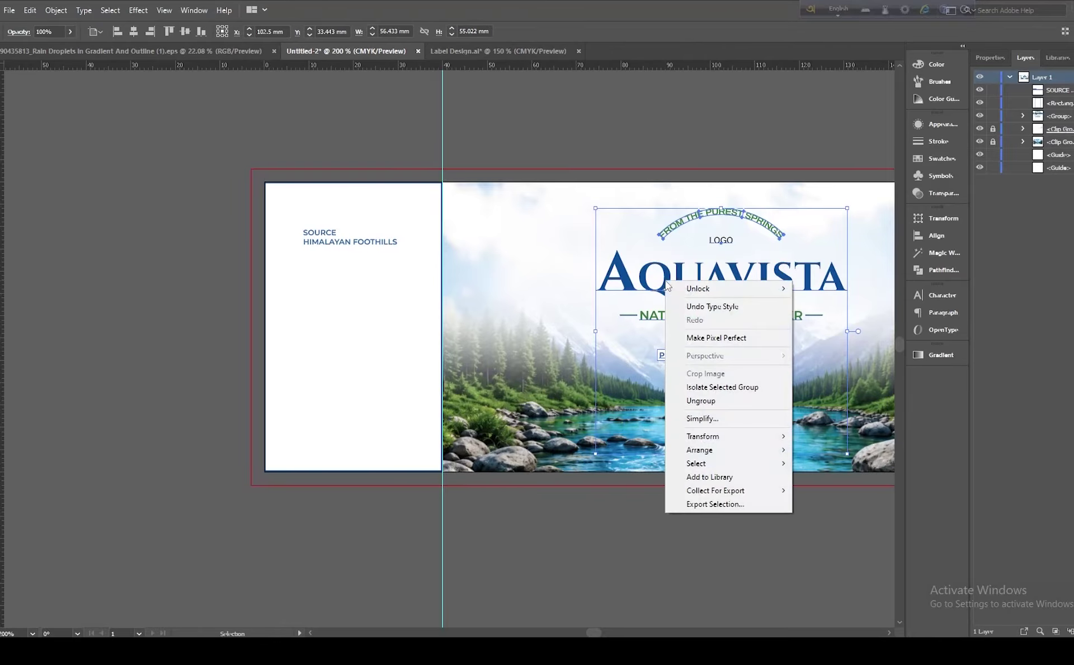
pyautogui.click(701, 400)
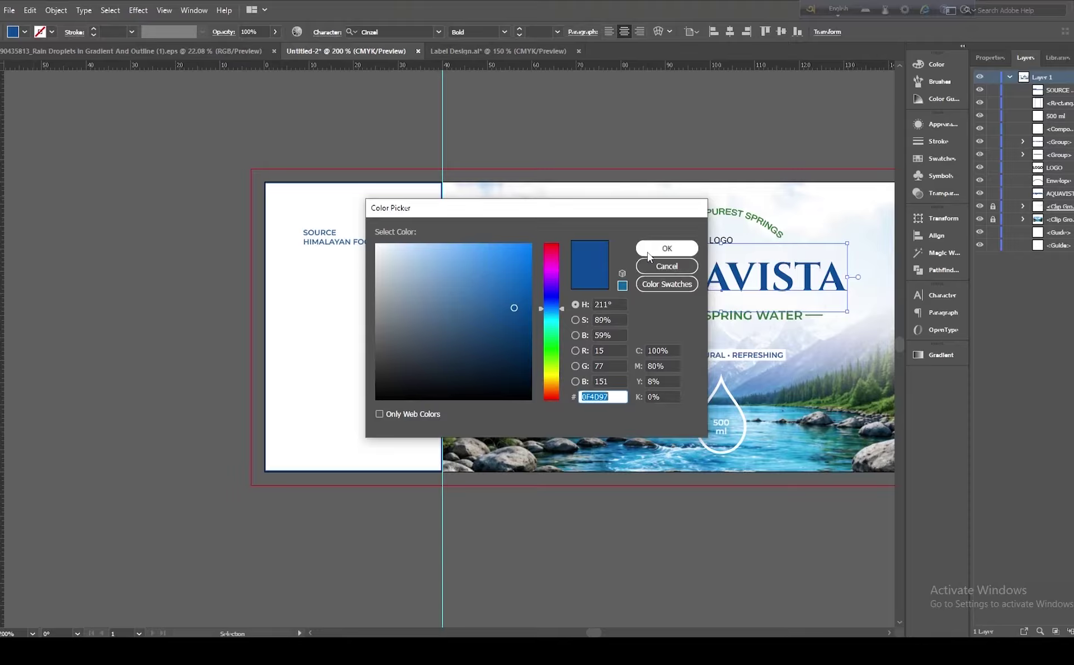
# Step: Copy the AQUAVISTA brand name's fill colour value and apply #0F4D97 to the source heading
pyautogui.click(676, 247)
pyautogui.click(339, 251)
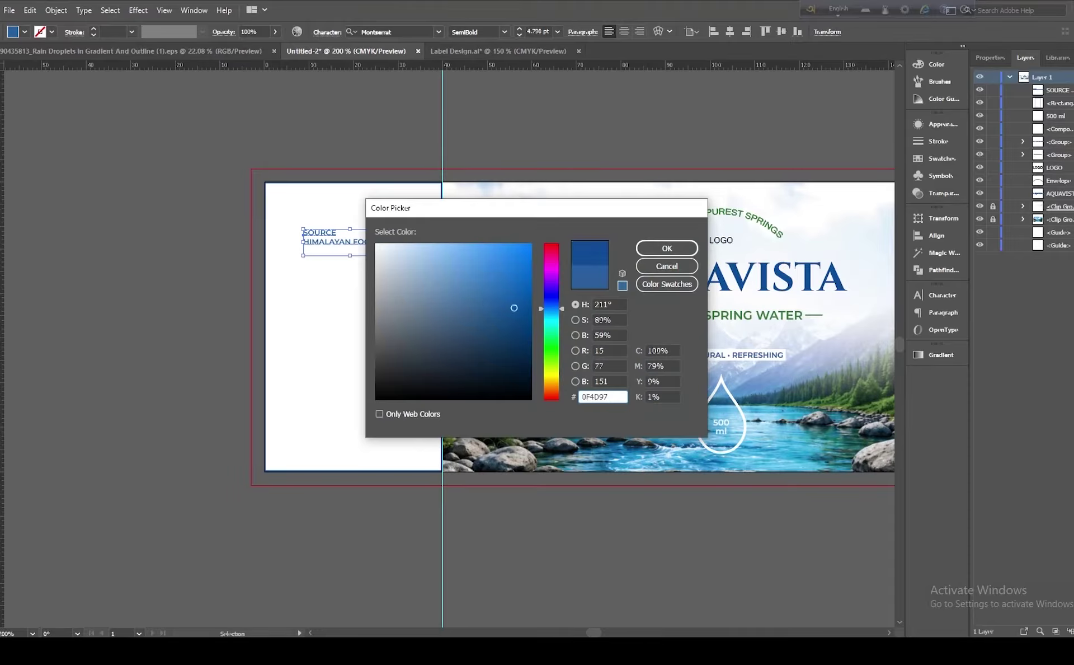
pyautogui.click(141, 256)
# Step: Shift the source heading slightly up and inward within the left panel
pyautogui.moveTo(347, 246); pyautogui.dragTo(348, 242)
pyautogui.click(213, 264)
pyautogui.click(346, 236)
pyautogui.click(442, 221)
pyautogui.click(397, 173)
pyautogui.moveTo(390, 240); pyautogui.dragTo(395, 240)
# Step: Set the source heading's leading to Auto
pyautogui.click(942, 295)
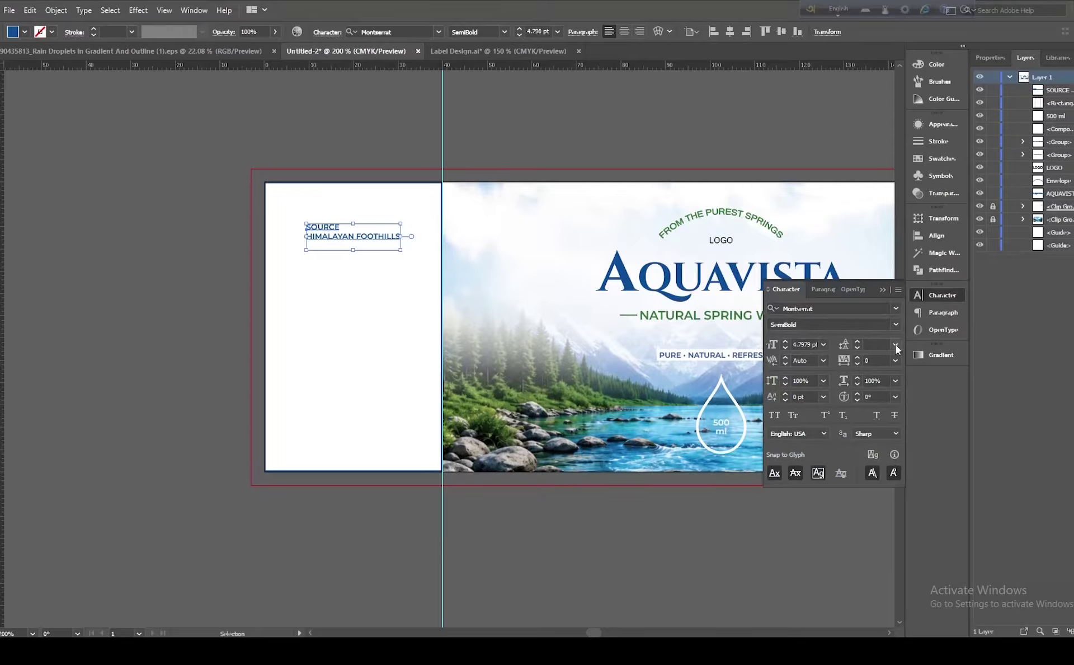
pyautogui.click(895, 344)
pyautogui.click(909, 358)
pyautogui.click(536, 162)
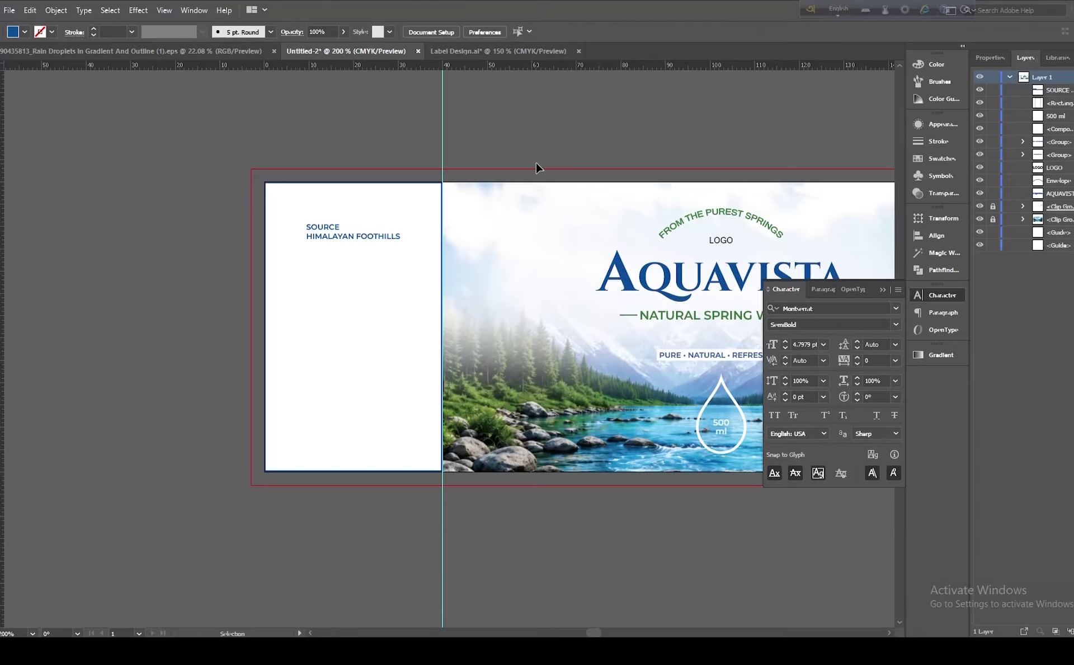
# Step: Copy the left panel's body text from the Word brief and paste it into a text frame under the source heading
pyautogui.hotkey('alt', 'Tab')
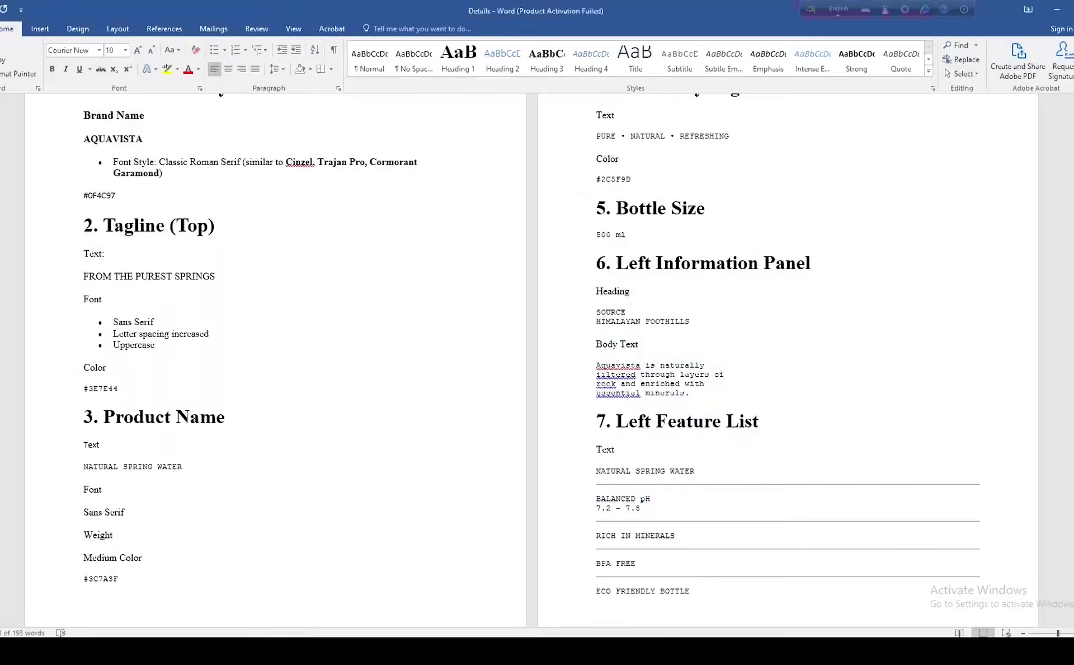
pyautogui.scroll(-1, 601, 345)
pyautogui.moveTo(597, 335); pyautogui.dragTo(694, 364)
pyautogui.hotkey('ctrl', 'c')
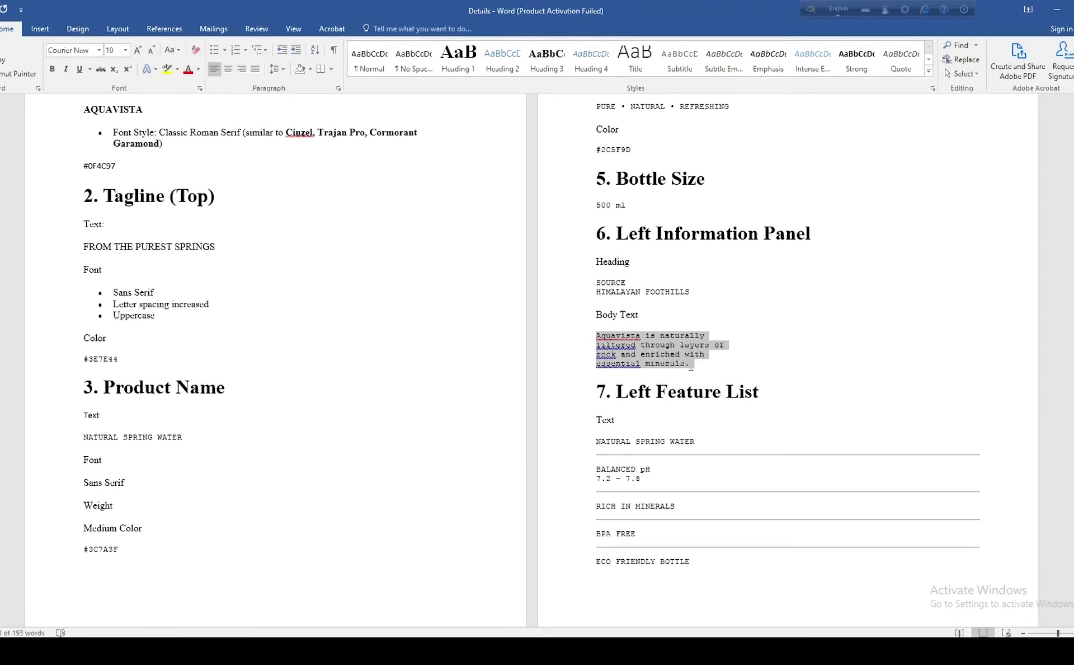
pyautogui.hotkey('alt', 'Tab')
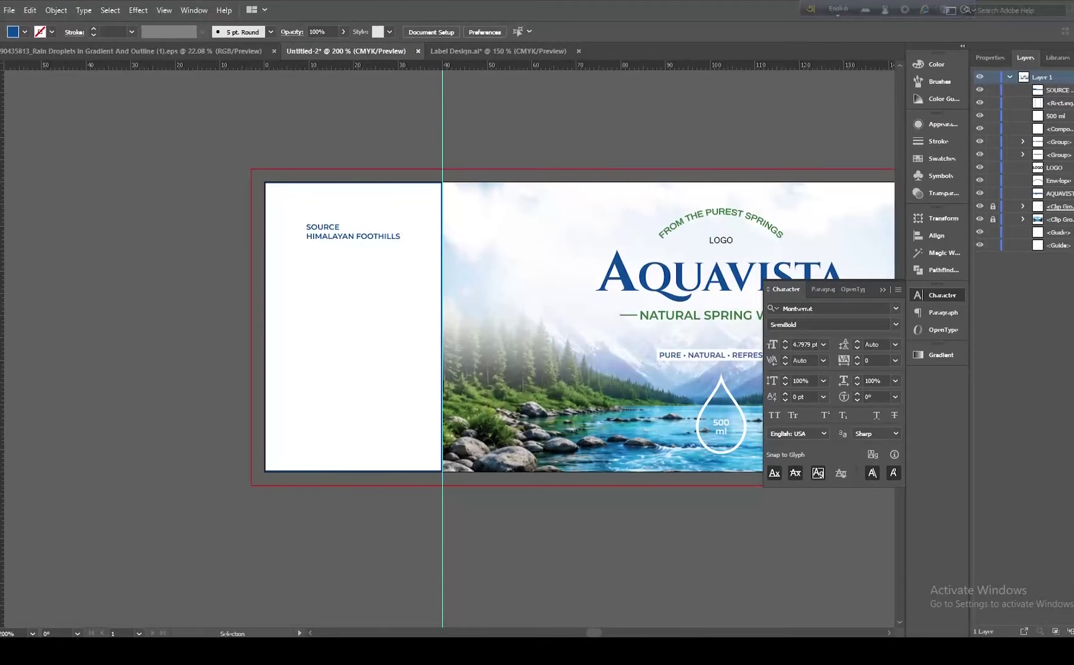
pyautogui.press('t')
pyautogui.moveTo(306, 247); pyautogui.dragTo(408, 321)
pyautogui.hotkey('ctrl', 'v')
pyautogui.press('Escape')
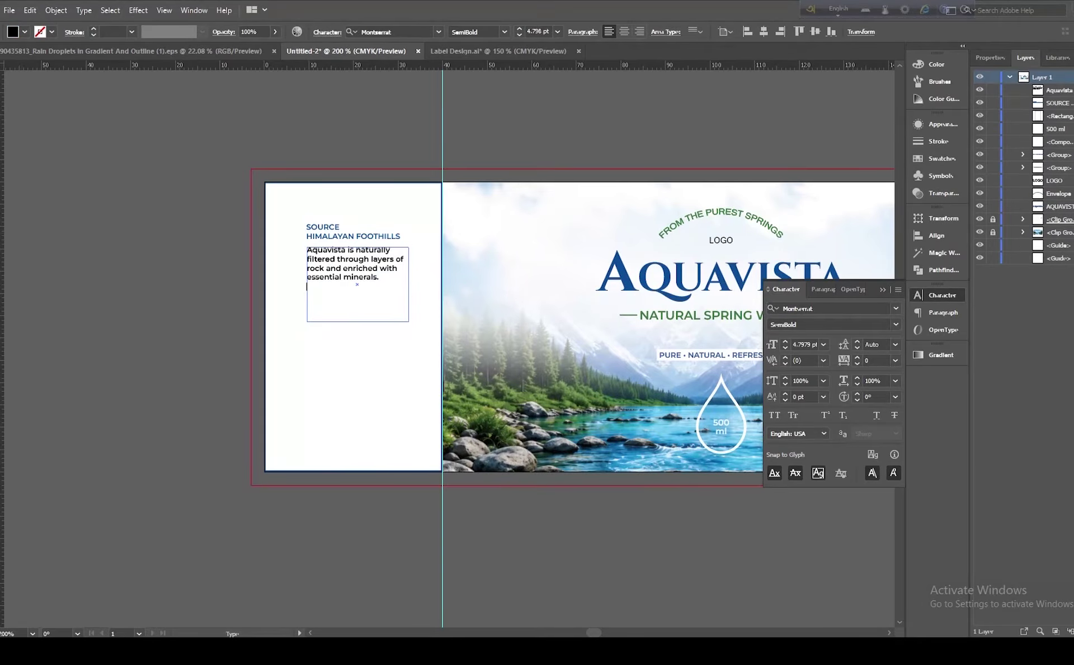
# Step: Set the body text to Montserrat Regular and make its text frame shorter and wider
pyautogui.click(895, 324)
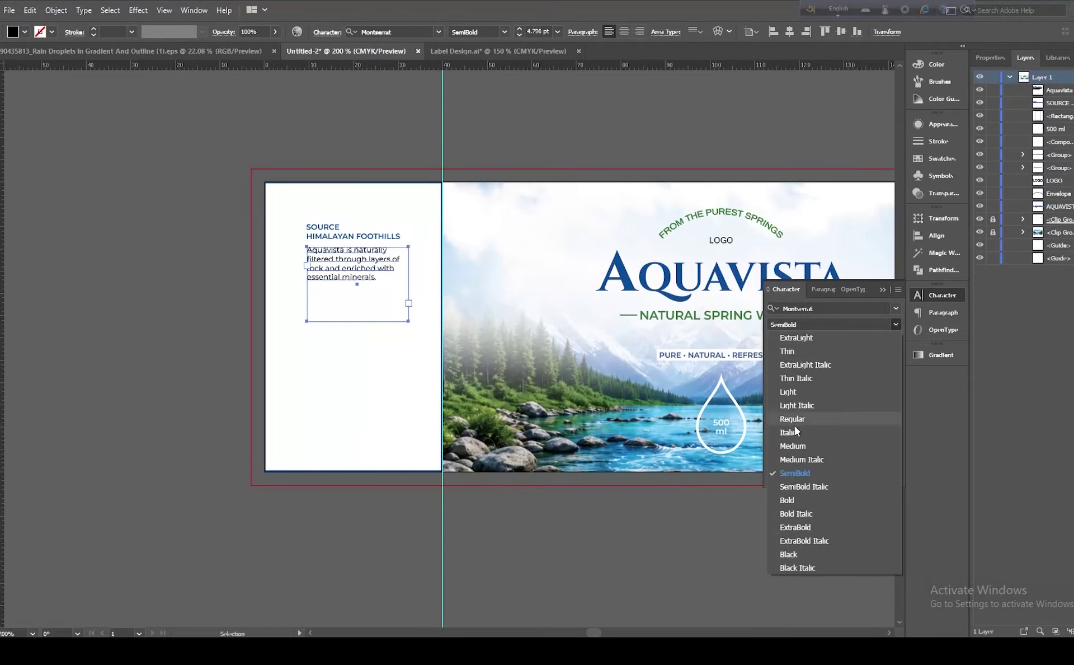
pyautogui.click(792, 416)
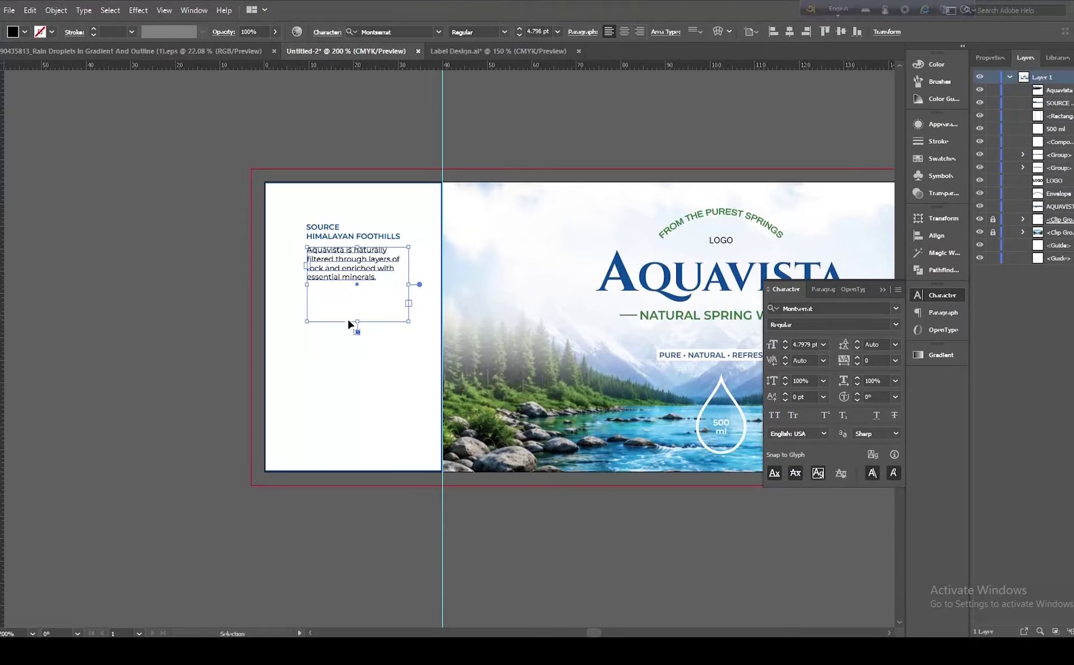
pyautogui.moveTo(357, 321); pyautogui.dragTo(423, 269)
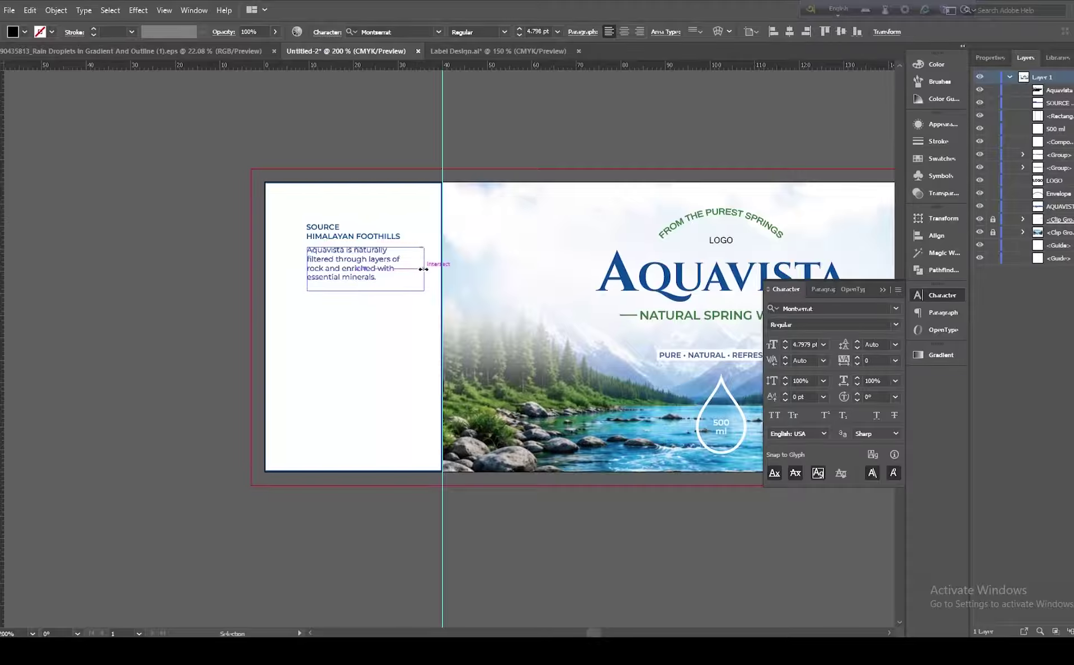
pyautogui.click(358, 149)
# Step: Change the left panel's body text to Montserrat Italic and collapse the character settings
pyautogui.click(364, 269)
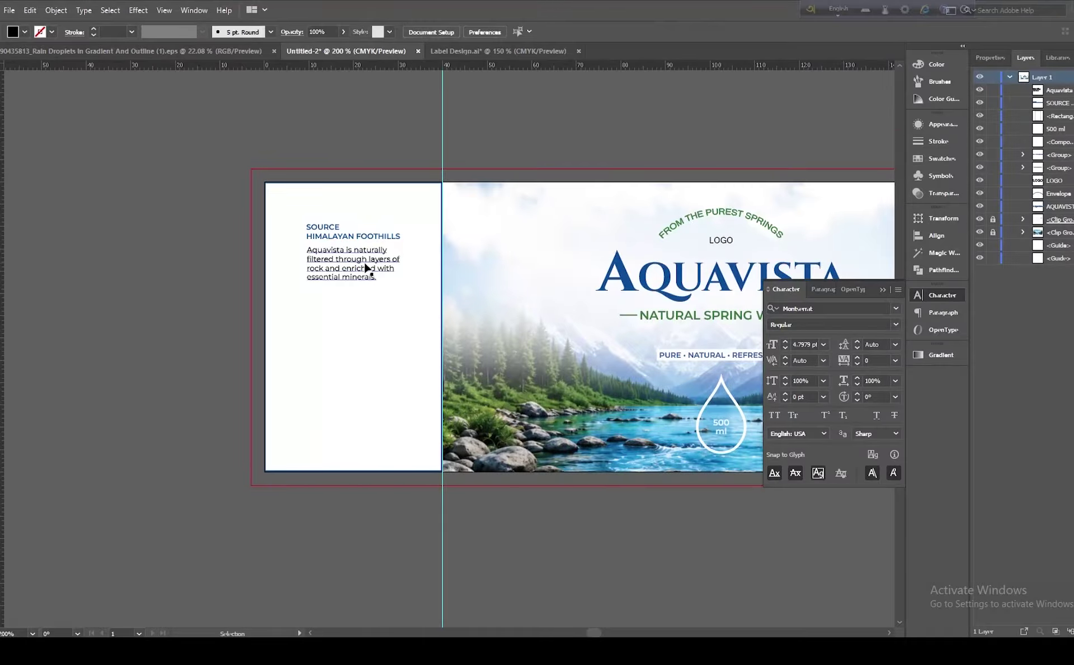
pyautogui.click(896, 324)
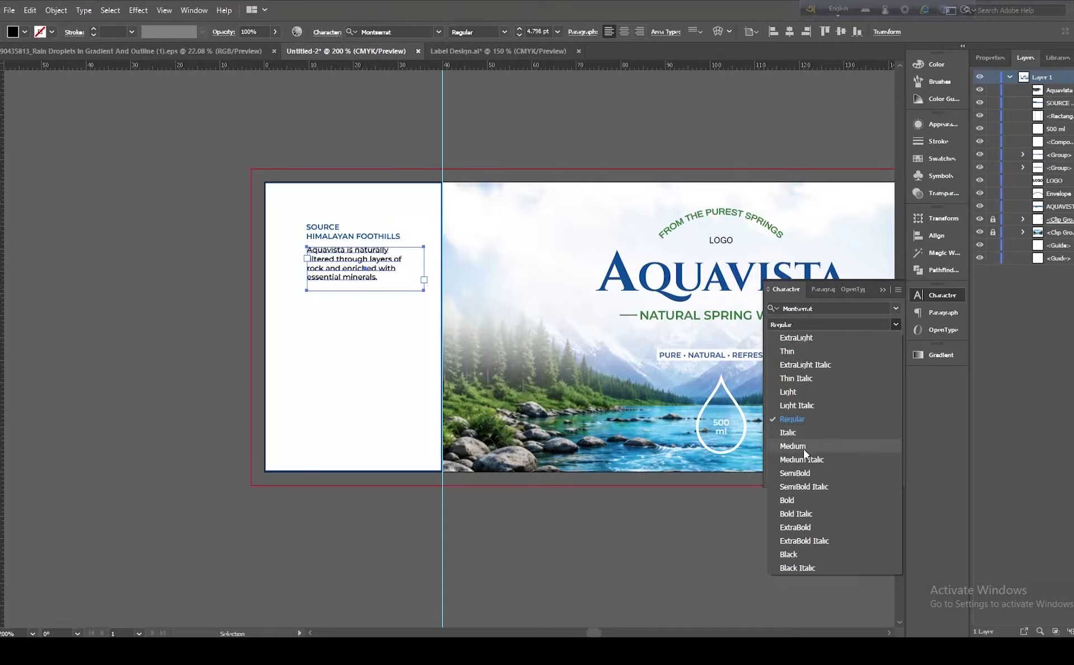
pyautogui.click(789, 432)
pyautogui.click(184, 302)
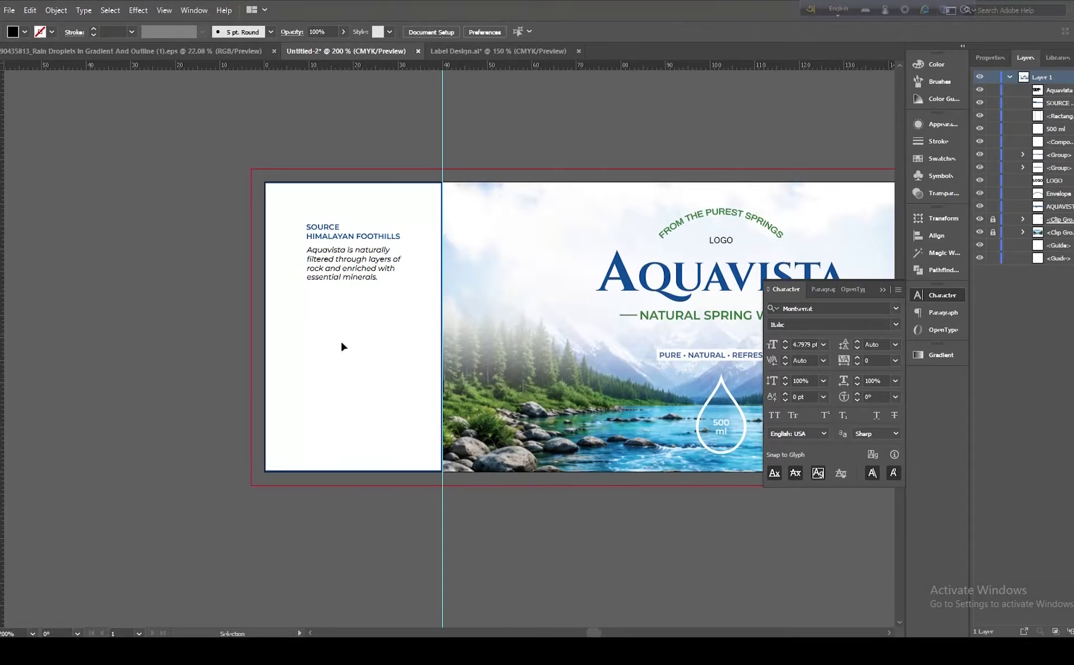
pyautogui.click(882, 289)
# Step: Copy "NATURAL SPRING WATER" from the Left Feature List in the Word brief and return to the Illustrator label
pyautogui.hotkey('alt', 'Tab')
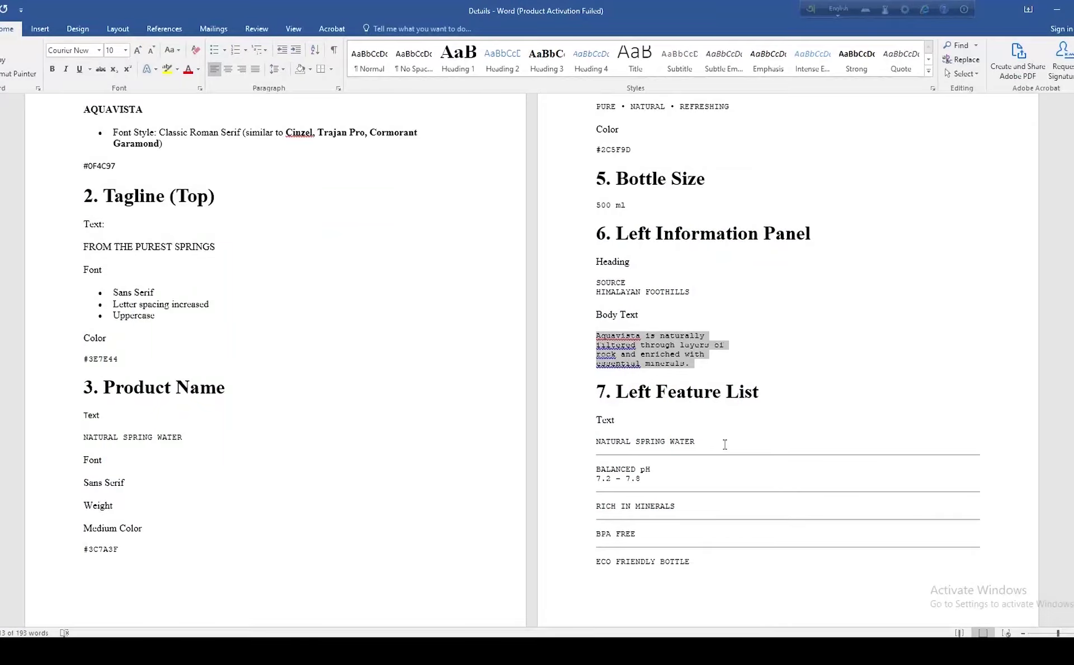
pyautogui.scroll(-2, 724, 442)
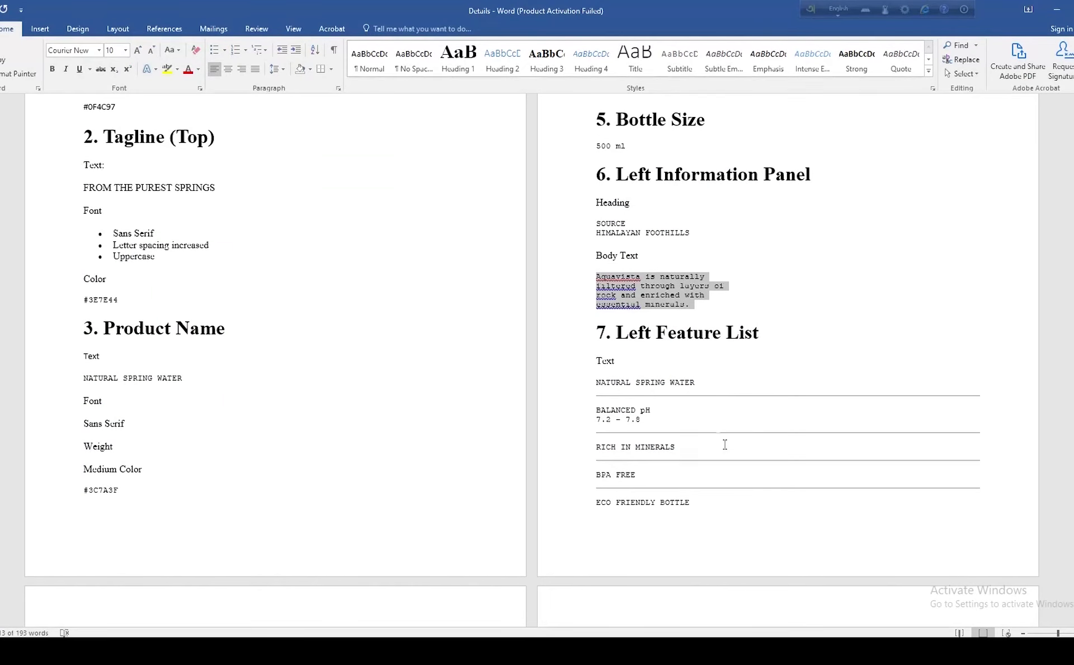
pyautogui.doubleClick(678, 384)
pyautogui.click(680, 384)
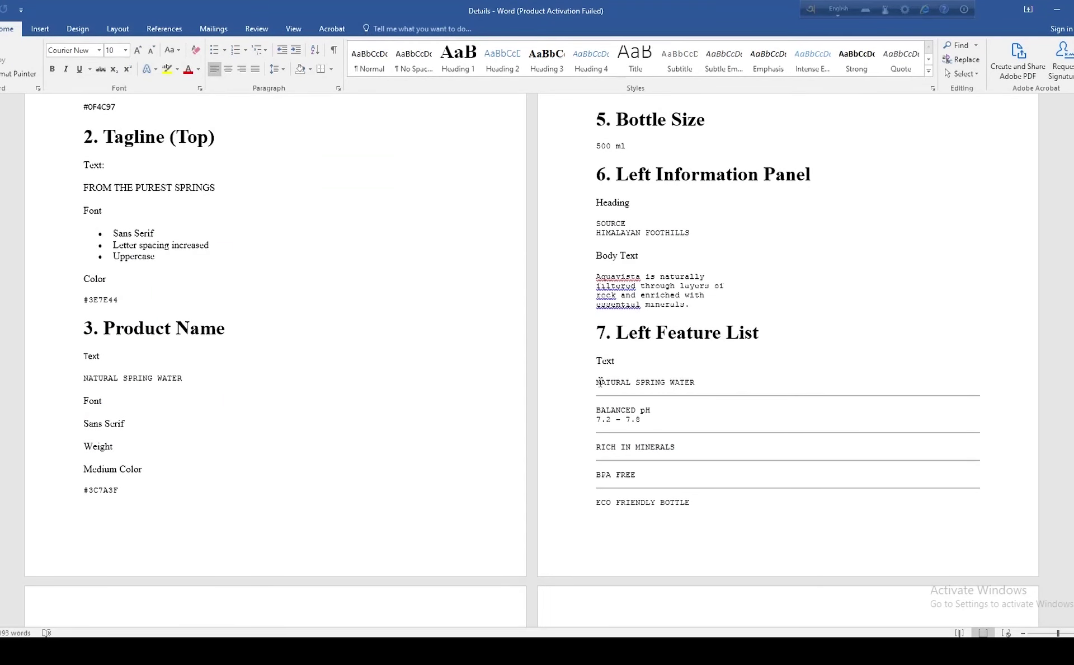
pyautogui.moveTo(597, 382); pyautogui.dragTo(691, 386)
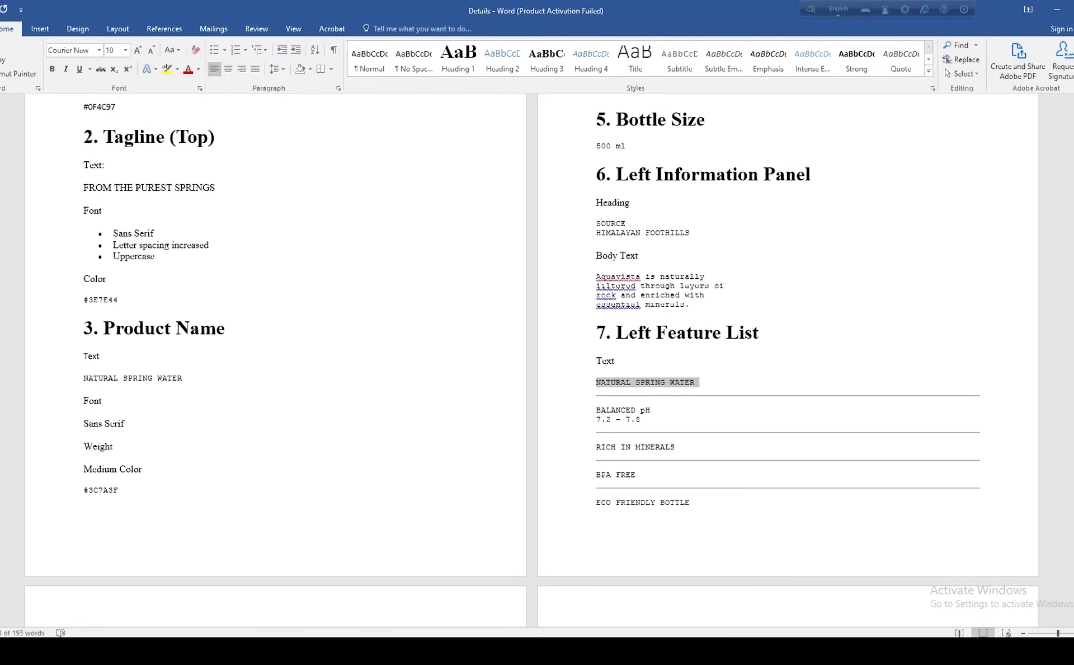
pyautogui.moveTo(590, 651)
pyautogui.click(590, 593)
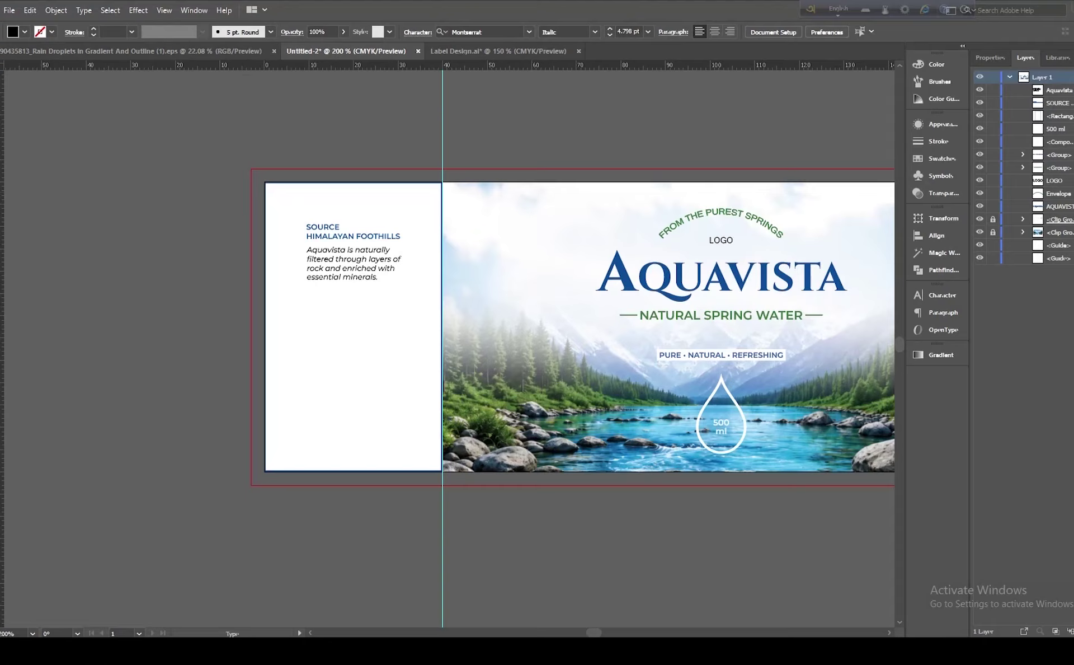
# Step: Draw a horizontal divider line about 21 mm long below the body text and sample the label's dark blue for it
pyautogui.moveTo(1, 98); pyautogui.dragTo(33, 159)
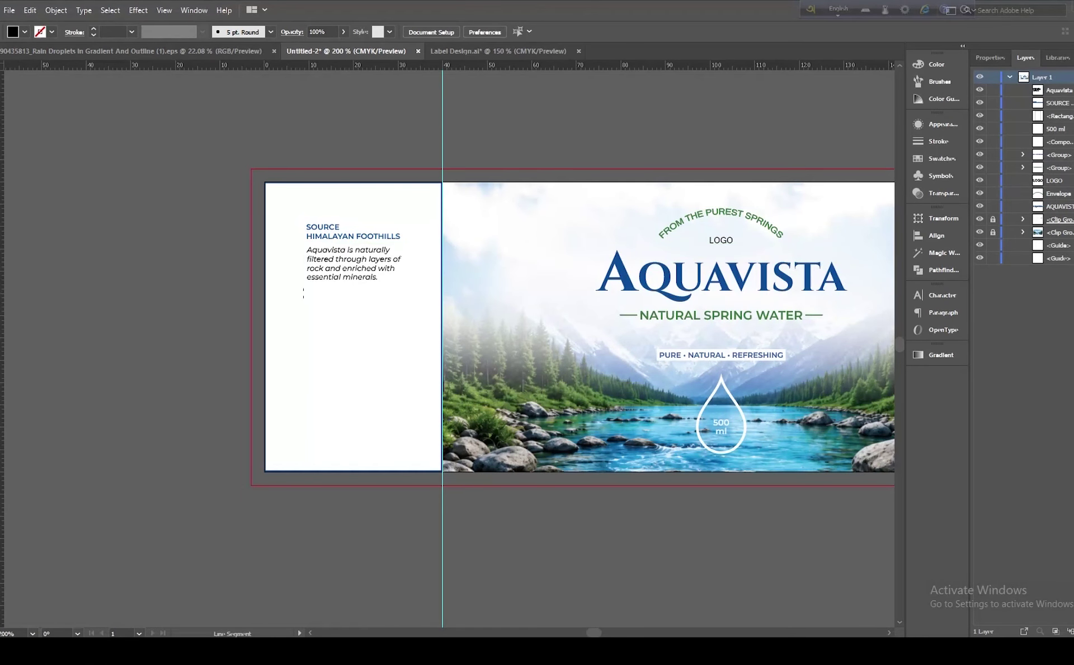
pyautogui.moveTo(306, 293); pyautogui.dragTo(401, 293)
pyautogui.press('v')
pyautogui.press('i')
pyautogui.click(600, 237)
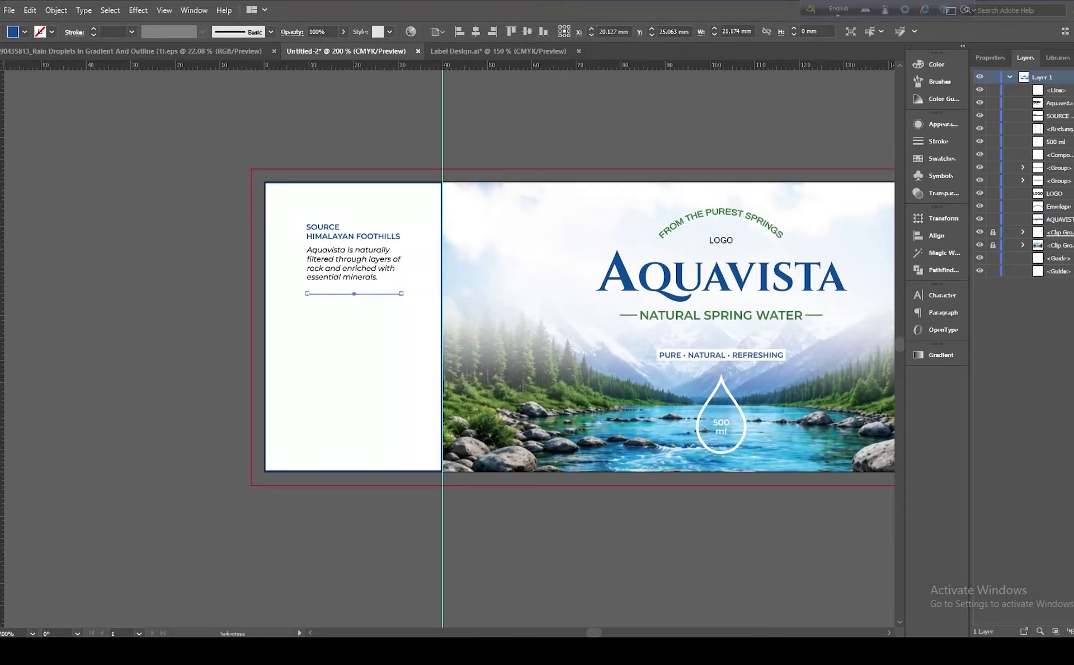
# Step: Turn the divider line's blue fill into a stroke and set its weight to 0.25 pt
pyautogui.click(62, 218)
pyautogui.click(329, 292)
pyautogui.click(330, 297)
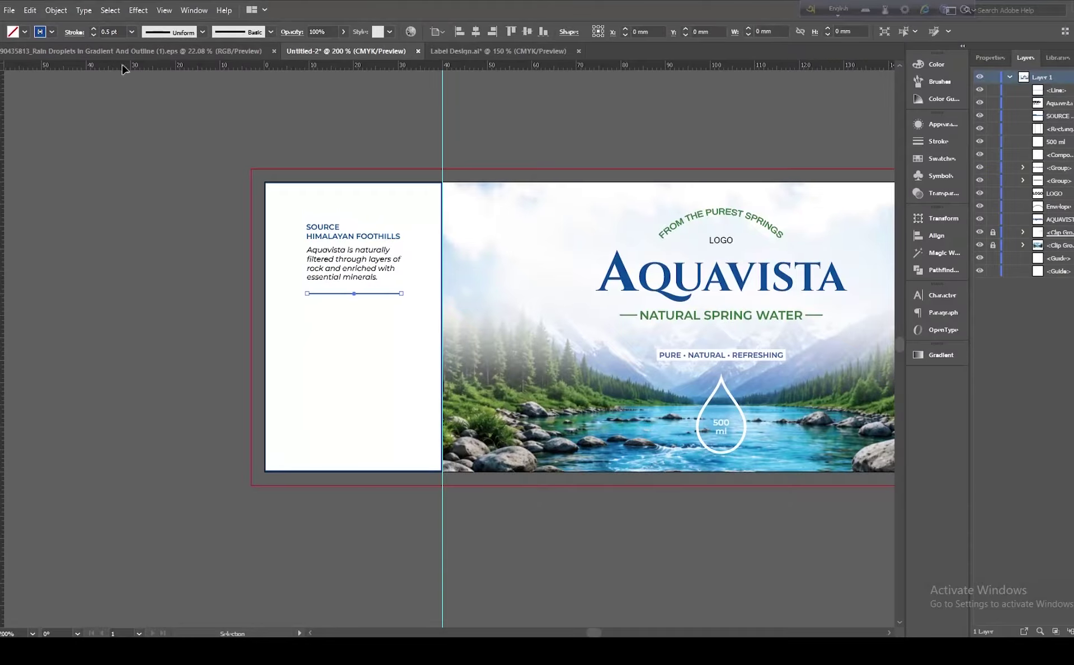
pyautogui.click(94, 34)
pyautogui.click(156, 226)
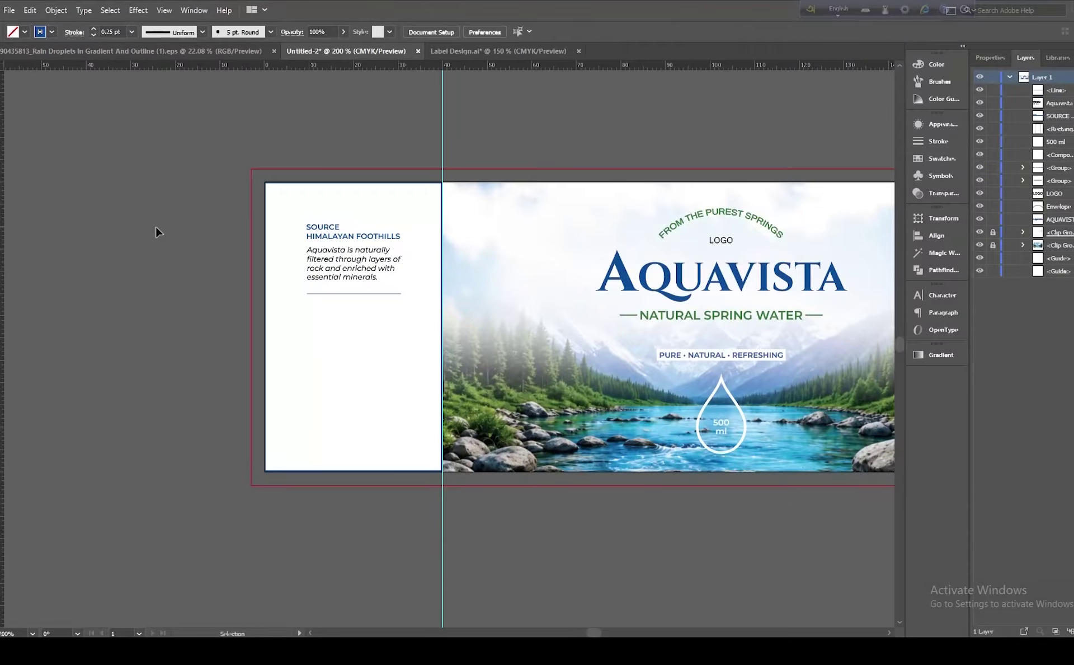
# Step: Draw a text frame below the divider line and paste "NATURAL SPRING WATER" into it
pyautogui.press('t')
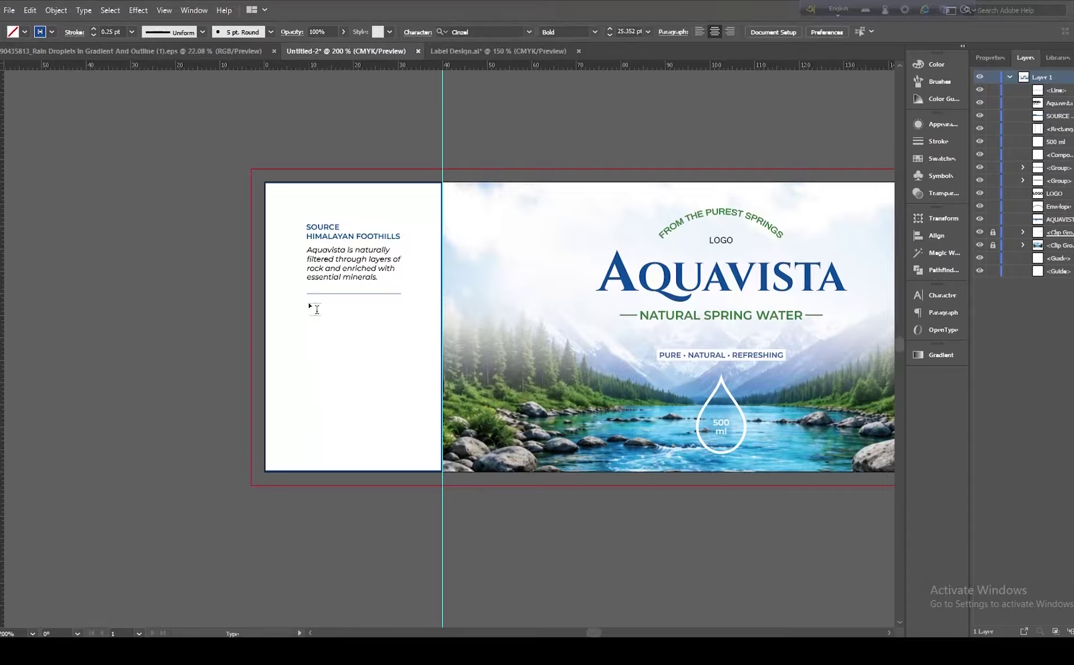
pyautogui.moveTo(316, 308); pyautogui.dragTo(421, 393)
pyautogui.hotkey('ctrl', 'v')
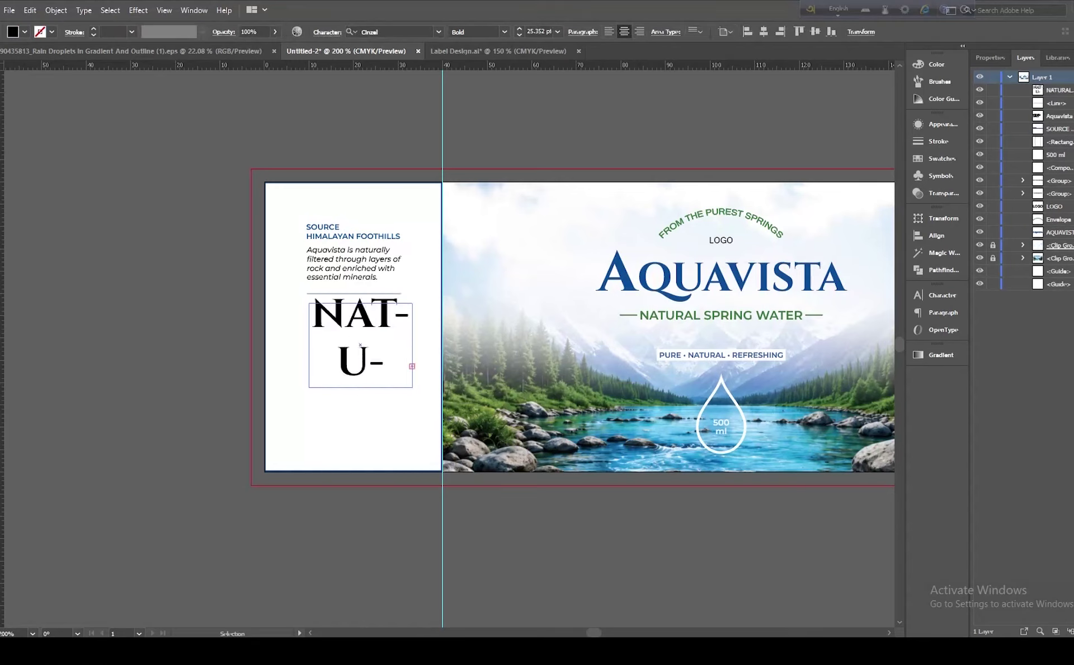
pyautogui.press('Escape')
# Step: Match the pasted feature text to the source heading's blue Montserrat SemiBold style
pyautogui.press('i')
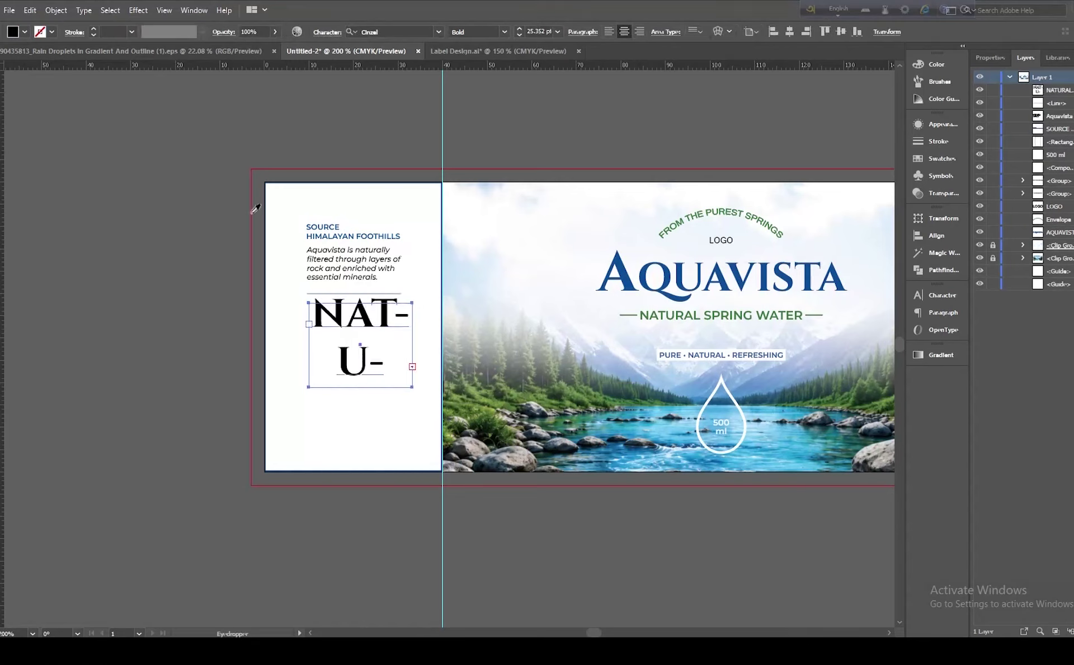
pyautogui.click(325, 233)
pyautogui.press('v')
pyautogui.click(69, 245)
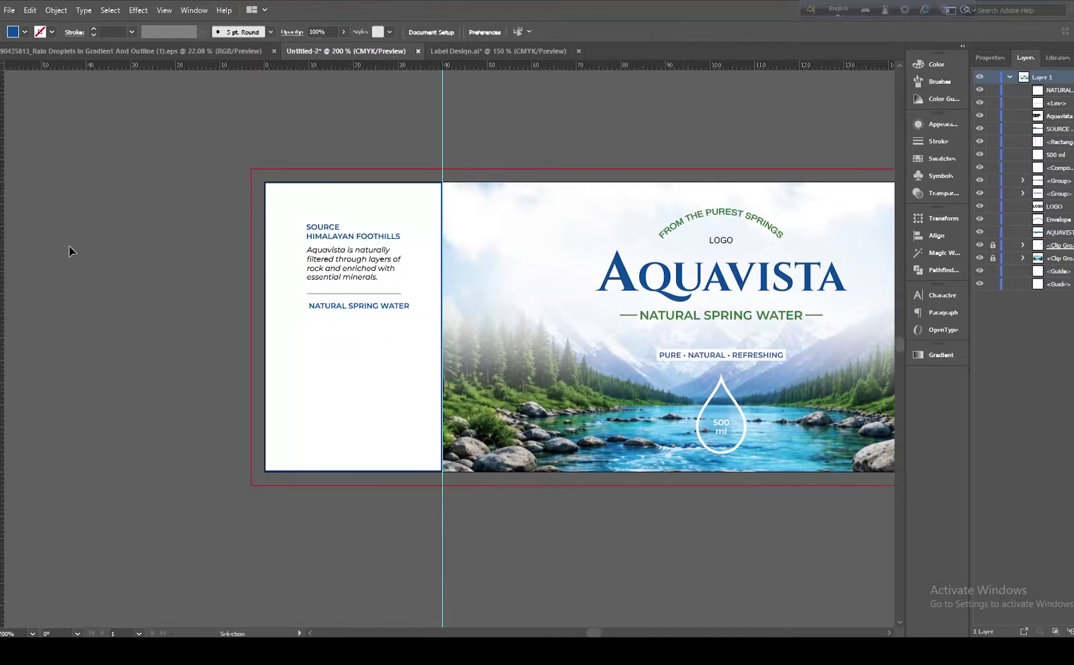
# Step: Copy "BALANCED pH 7.2 – 7.8" from the Word brief and paste it below "NATURAL SPRING WATER" in the feature list frame
pyautogui.click(646, 636)
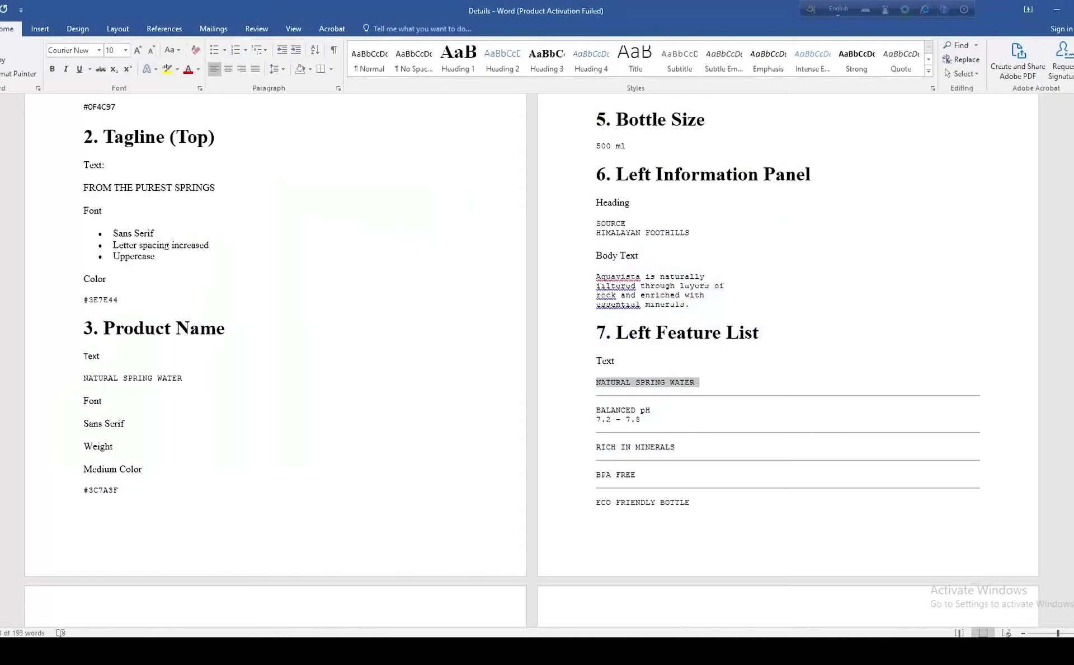
pyautogui.moveTo(596, 408); pyautogui.dragTo(638, 419)
pyautogui.hotkey('ctrl', 'c')
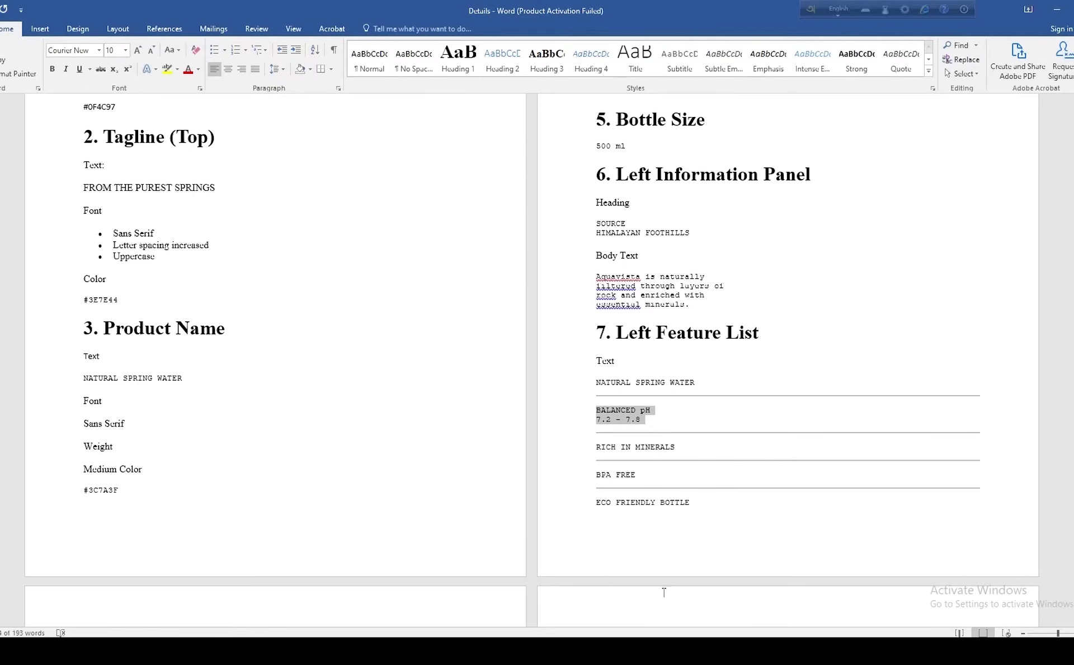
pyautogui.hotkey('alt', 'Tab')
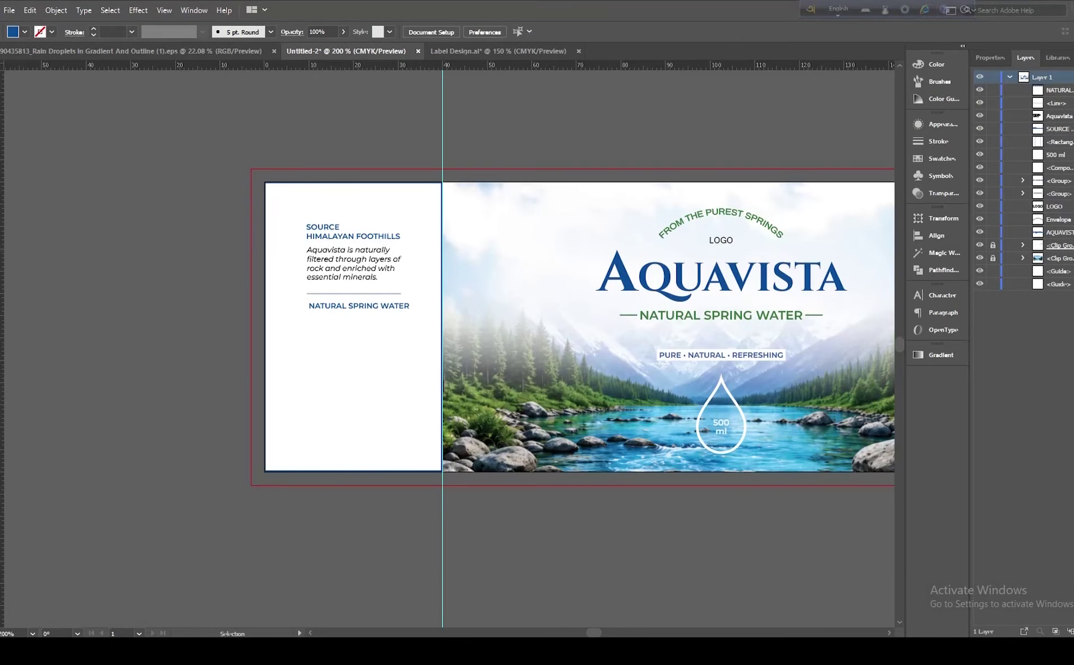
pyautogui.press('t')
pyautogui.click(401, 306)
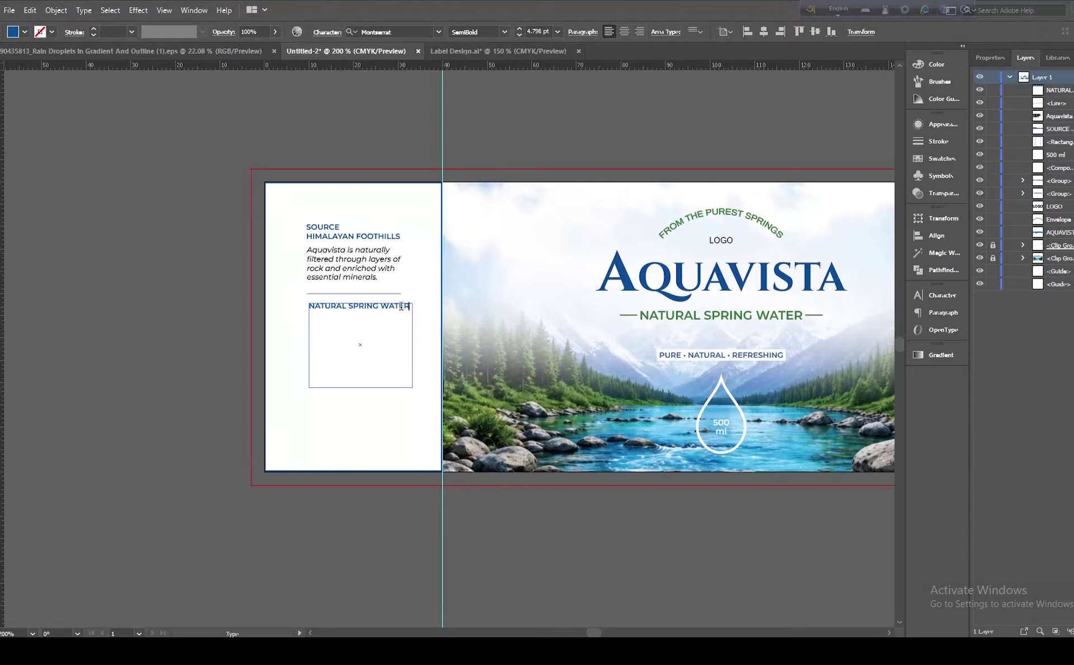
pyautogui.hotkey('ctrl', 'v')
# Step: Copy "RICH IN MINERALS" from the Word brief and paste it after the balanced pH entry in the feature list
pyautogui.hotkey('alt', 'Tab')
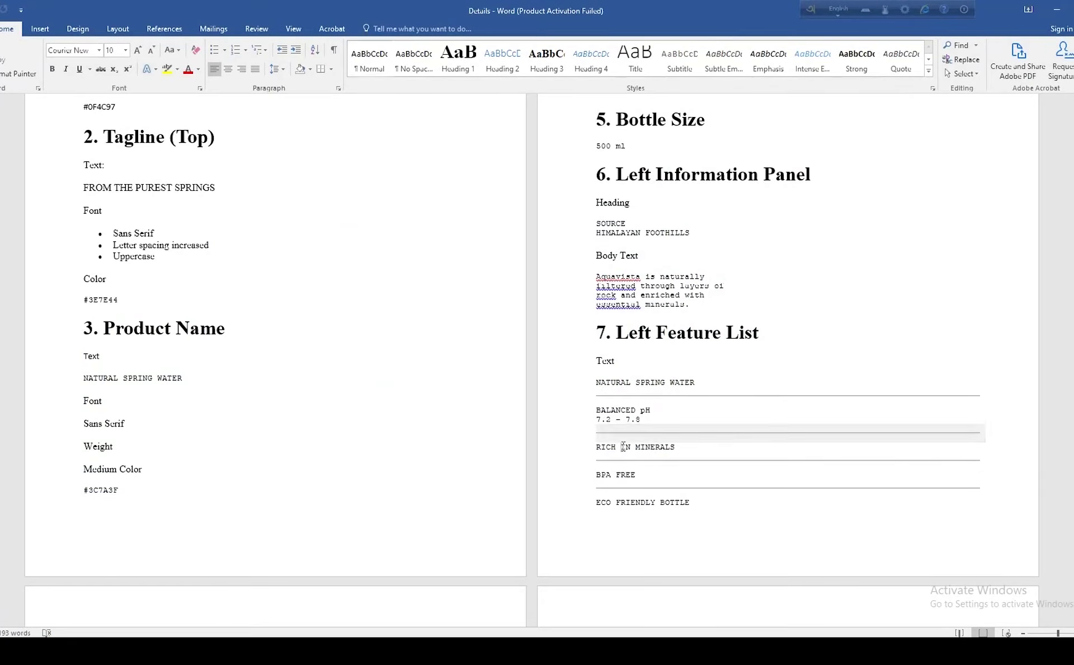
pyautogui.tripleClick(624, 447)
pyautogui.hotkey('ctrl', 'c')
pyautogui.hotkey('alt', 'Tab')
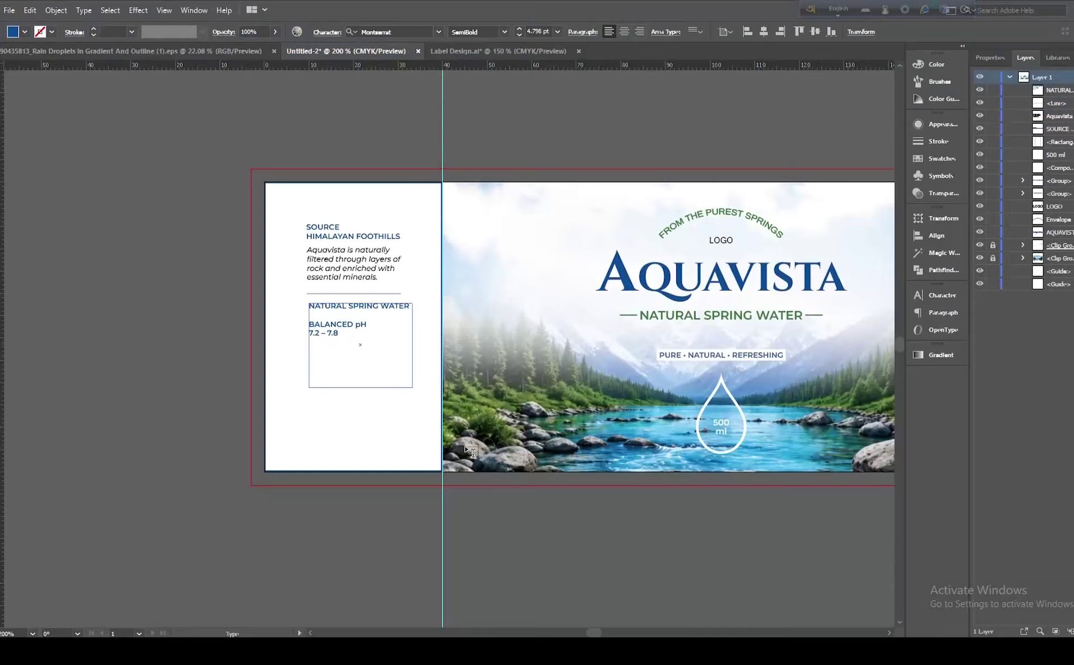
pyautogui.hotkey('ctrl', 'v')
# Step: Copy "BPA FREE" from the Word brief and paste it as the following entry in the label's feature list
pyautogui.hotkey('alt', 'Tab')
pyautogui.tripleClick(614, 477)
pyautogui.hotkey('ctrl', 'c')
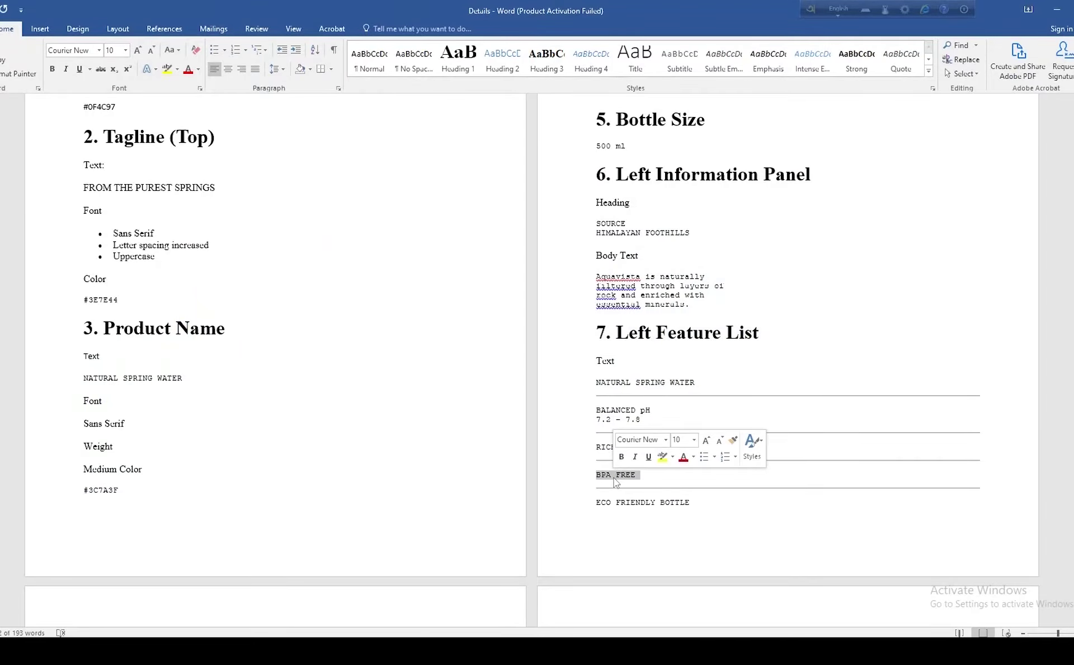
pyautogui.hotkey('alt', 'Tab')
pyautogui.hotkey('ctrl', 'v')
# Step: Copy "ECO FRIENDLY BOTTLE" from the Word brief, paste it at the end of the feature list, and lengthen the text frame to fit
pyautogui.hotkey('alt', 'Tab')
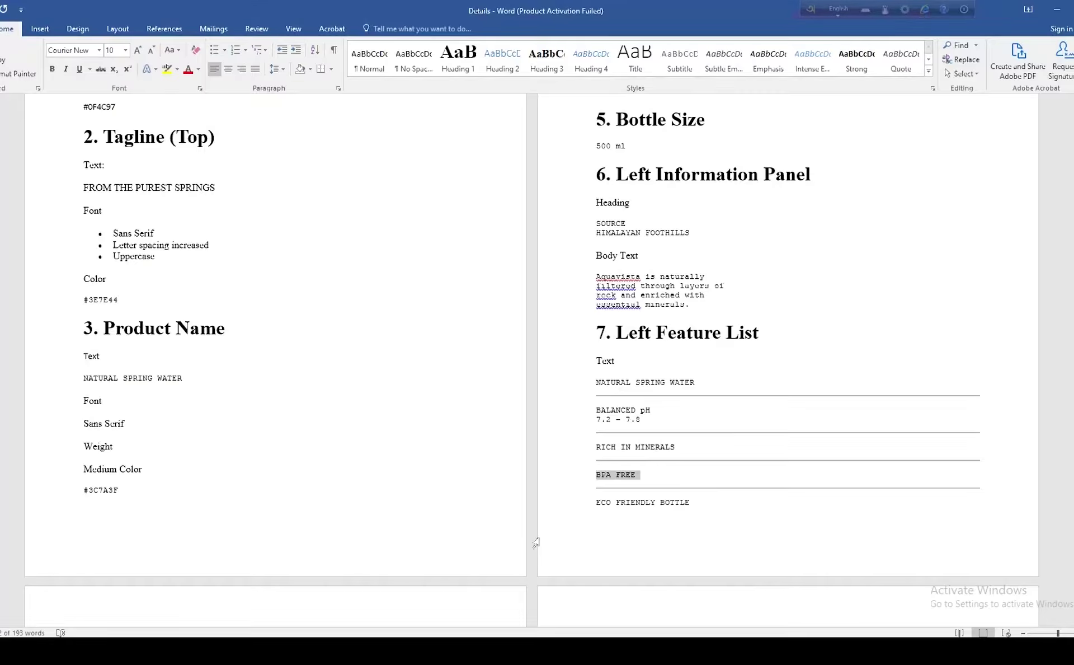
pyautogui.tripleClick(612, 503)
pyautogui.scroll(-5, 612, 508)
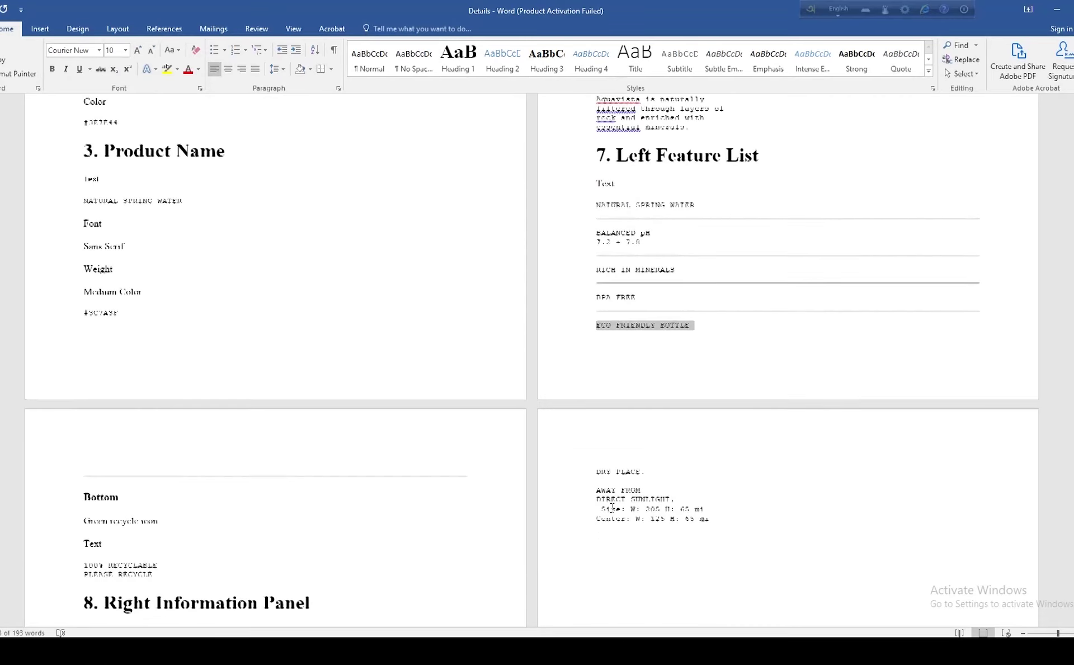
pyautogui.hotkey('alt', 'Tab')
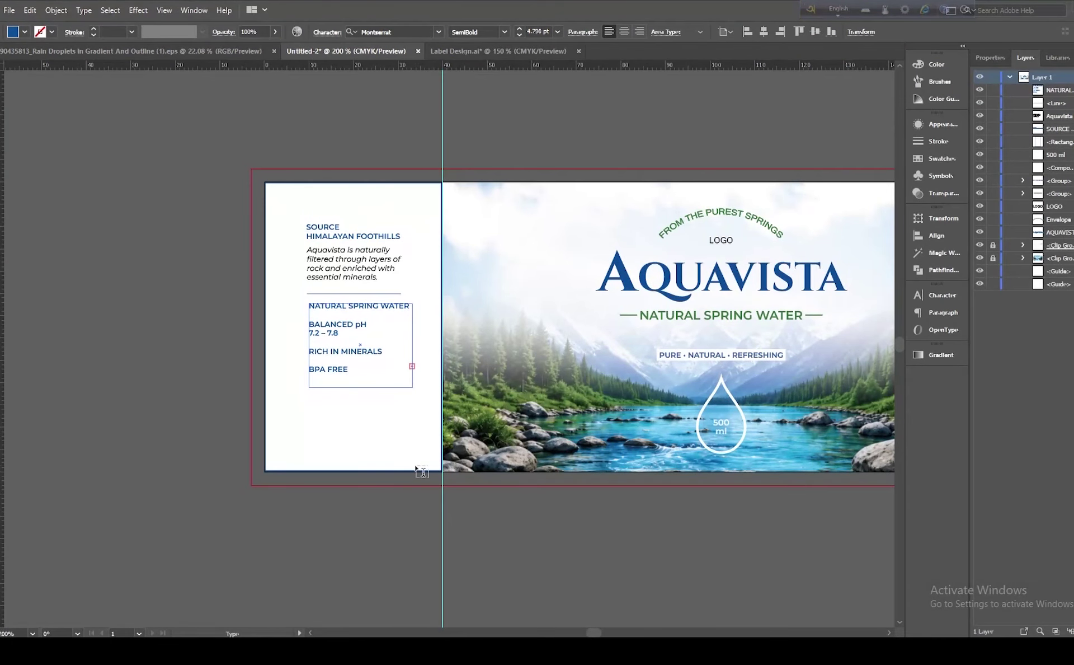
pyautogui.press('Escape')
pyautogui.moveTo(362, 387); pyautogui.dragTo(362, 399)
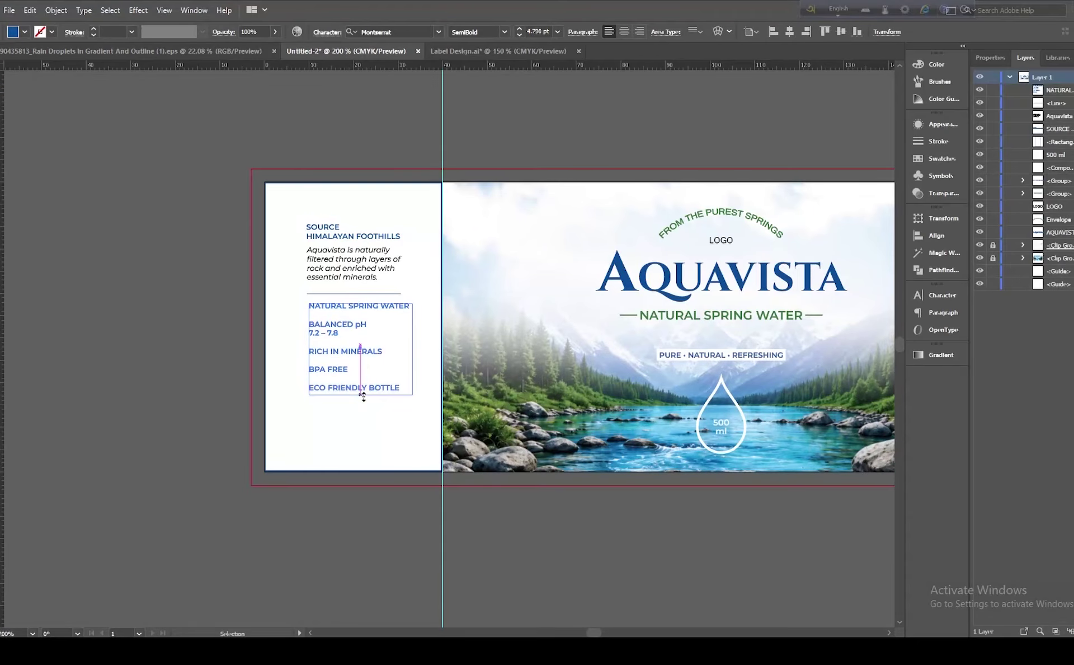
pyautogui.click(144, 375)
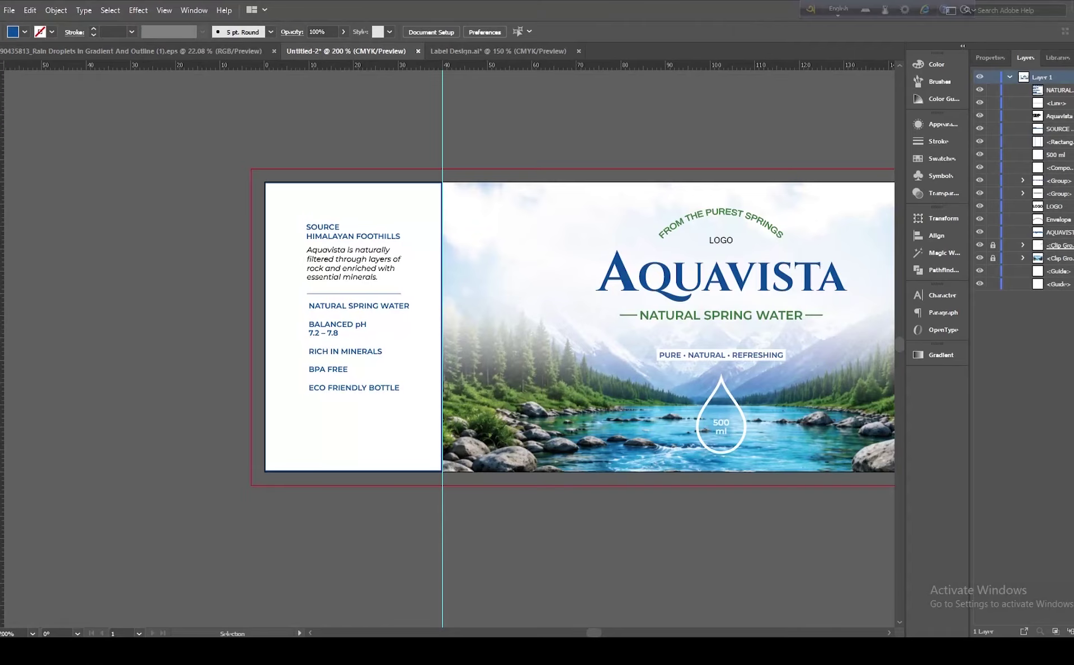
# Step: Switch to the Word brief and copy "100% RECYCLABLE PLEASE RECYCLE" from the Bottom section
pyautogui.hotkey('alt', 'Tab')
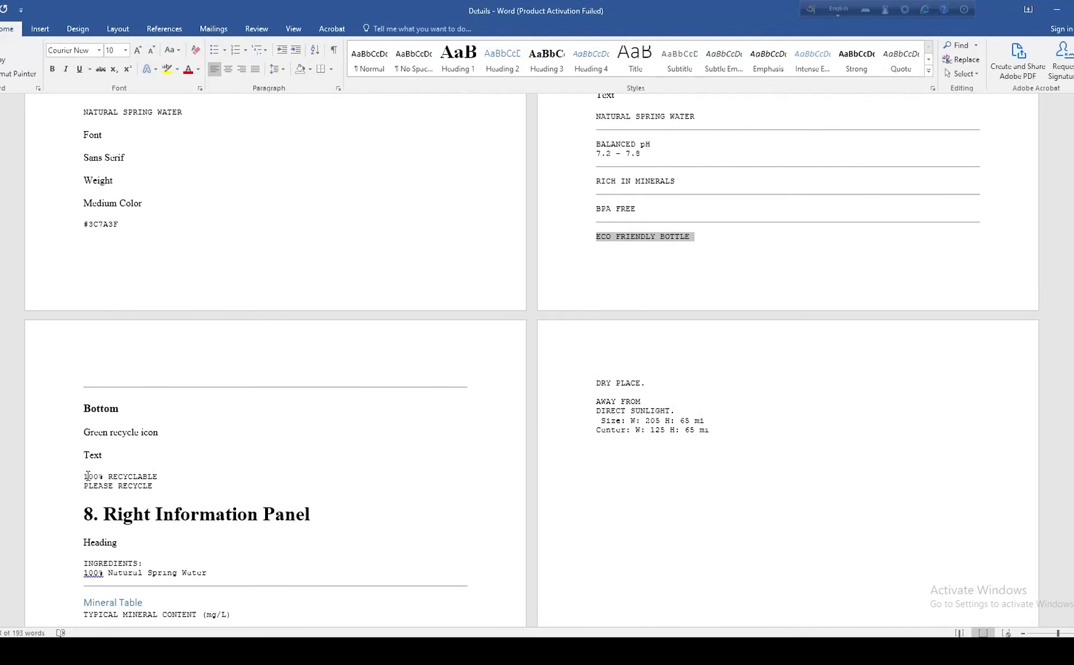
pyautogui.scroll(-1, 86, 475)
pyautogui.moveTo(85, 451); pyautogui.dragTo(161, 459)
pyautogui.hotkey('ctrl', 'c')
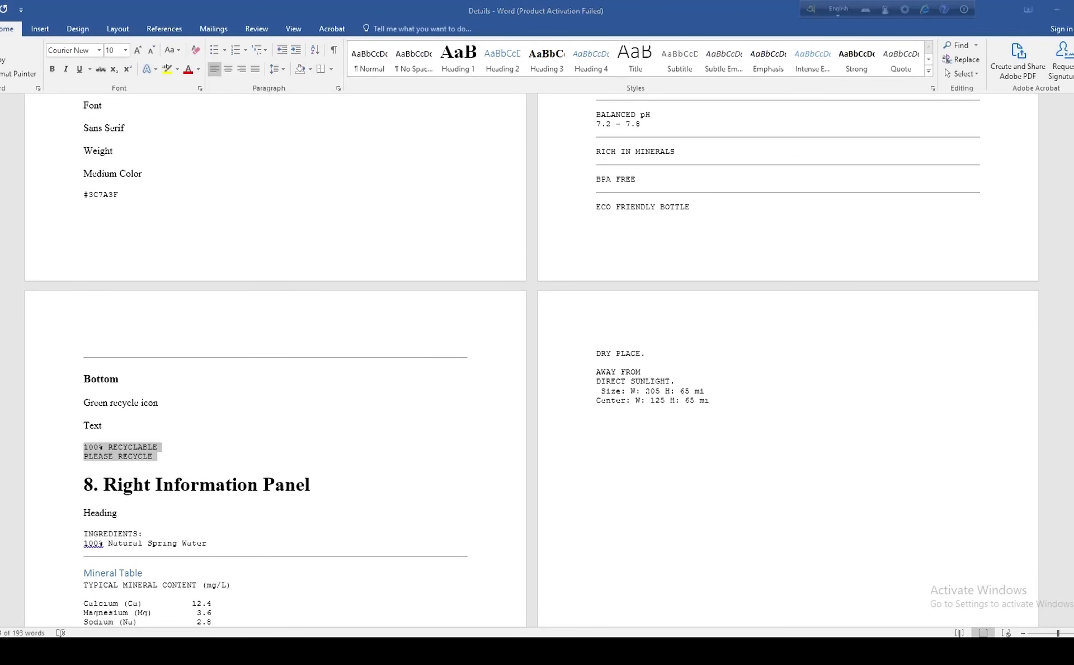
# Step: In Illustrator, draw a blue band across the full width of the left panel along its bottom edge
pyautogui.hotkey('alt', 'Tab')
pyautogui.moveTo(3, 98)
pyautogui.mouseDown()
pyautogui.moveTo(39, 156)
pyautogui.moveTo(39, 98)
pyautogui.mouseUp()
pyautogui.moveTo(265, 470); pyautogui.dragTo(443, 445)
pyautogui.press('v')
pyautogui.hotkey('ctrl', '=')
pyautogui.moveTo(447, 365); pyautogui.dragTo(444, 366)
pyautogui.press('i')
pyautogui.click(318, 172)
pyautogui.press('v')
pyautogui.hotkey('ctrl', 'z')
pyautogui.click(112, 310)
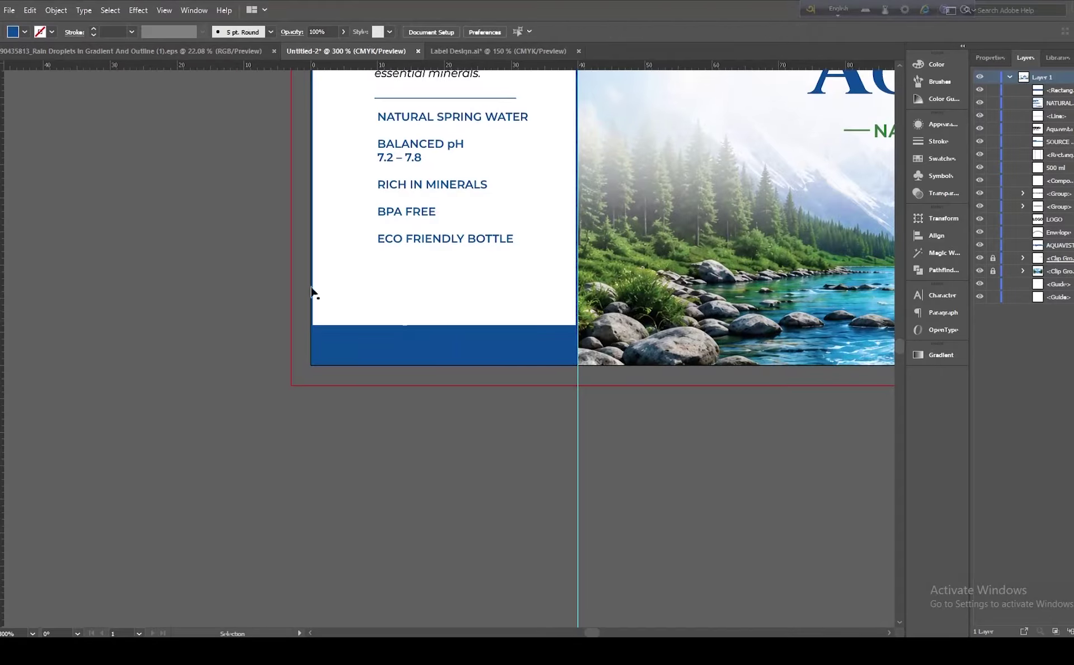
# Step: Paste "100% RECYCLABLE PLEASE RECYCLE" as new text, colour it white, and place it on the left panel's blue band
pyautogui.press('t')
pyautogui.click(397, 291)
pyautogui.hotkey('ctrl', 'v')
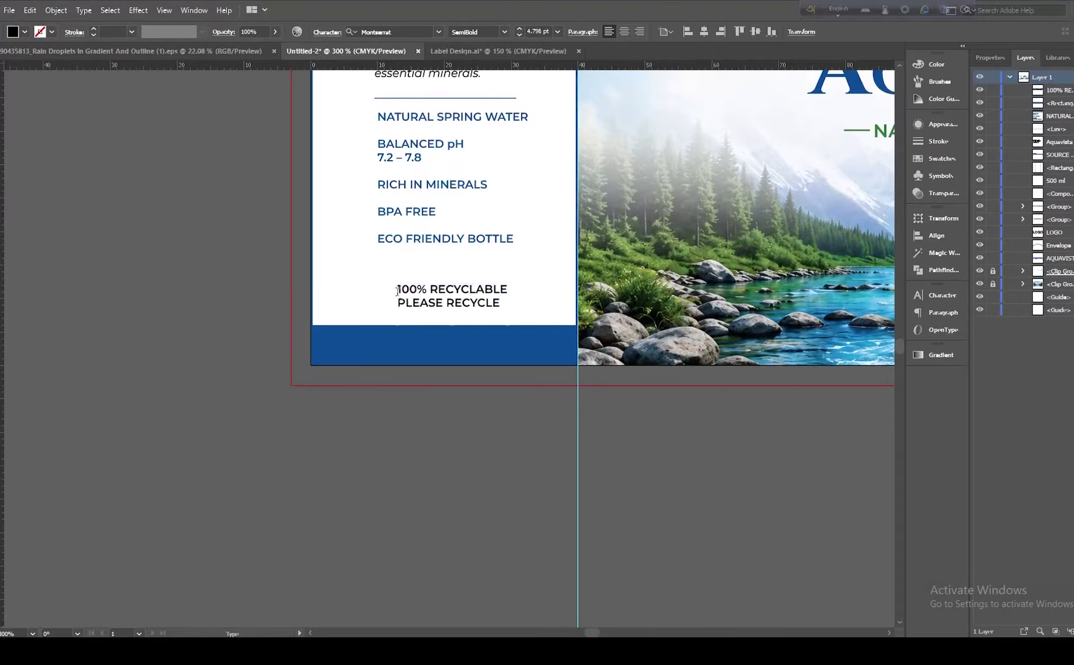
pyautogui.press('Escape')
pyautogui.click(25, 32)
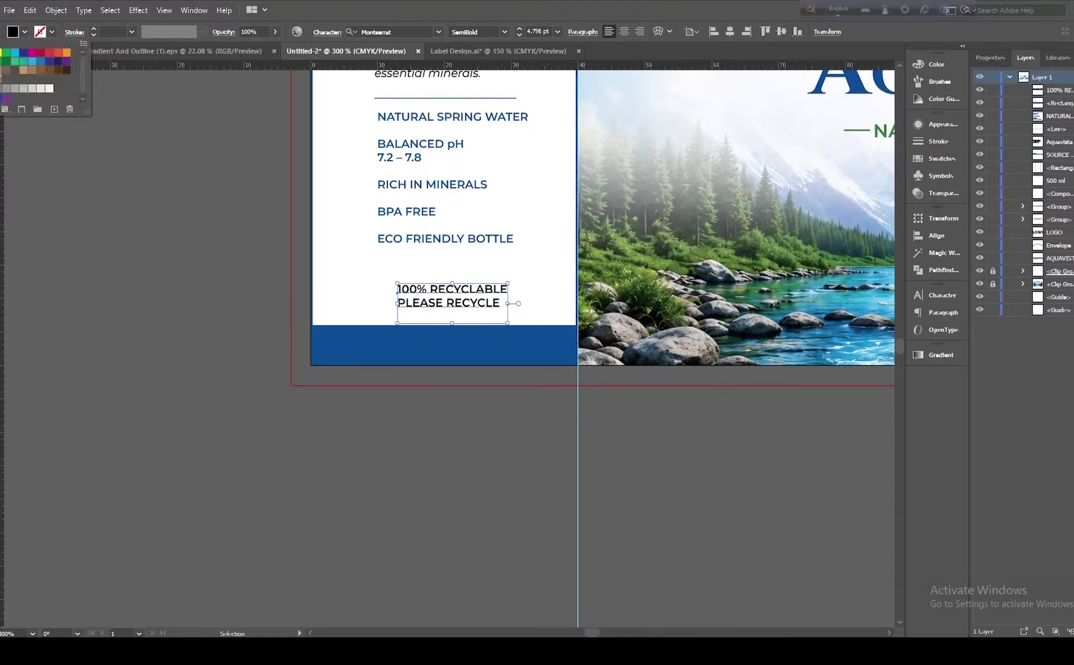
pyautogui.click(50, 88)
pyautogui.moveTo(475, 307); pyautogui.dragTo(491, 353)
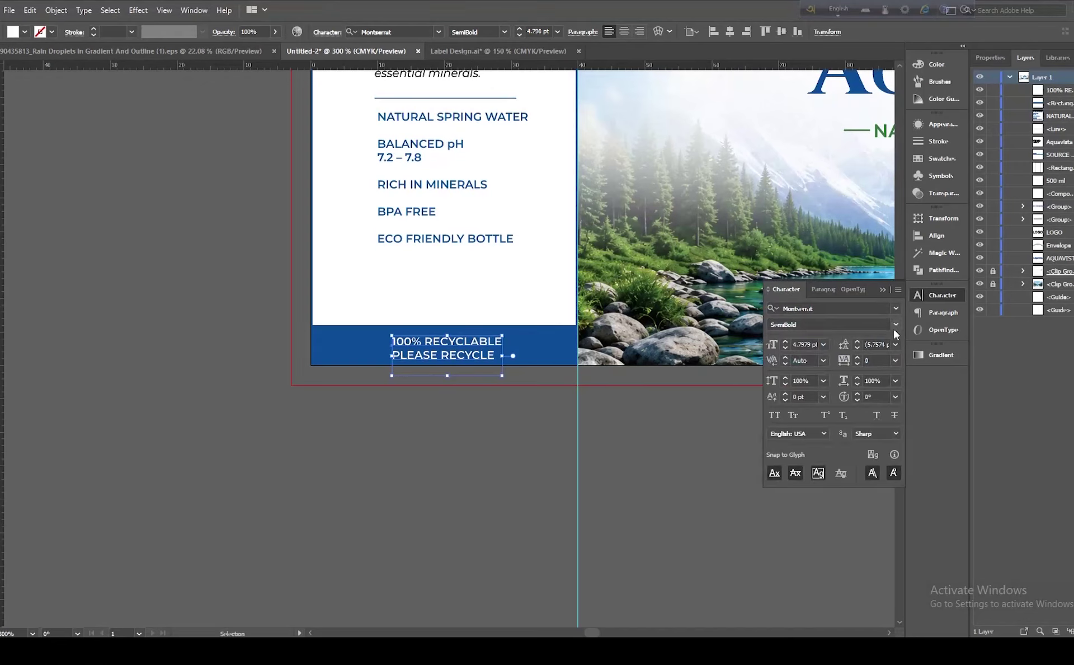
# Step: Set the recycling text to Regular weight, 4 pt size and 5 pt leading, and align it with the blue band
pyautogui.click(895, 327)
pyautogui.click(810, 415)
pyautogui.click(857, 348)
pyautogui.click(785, 348)
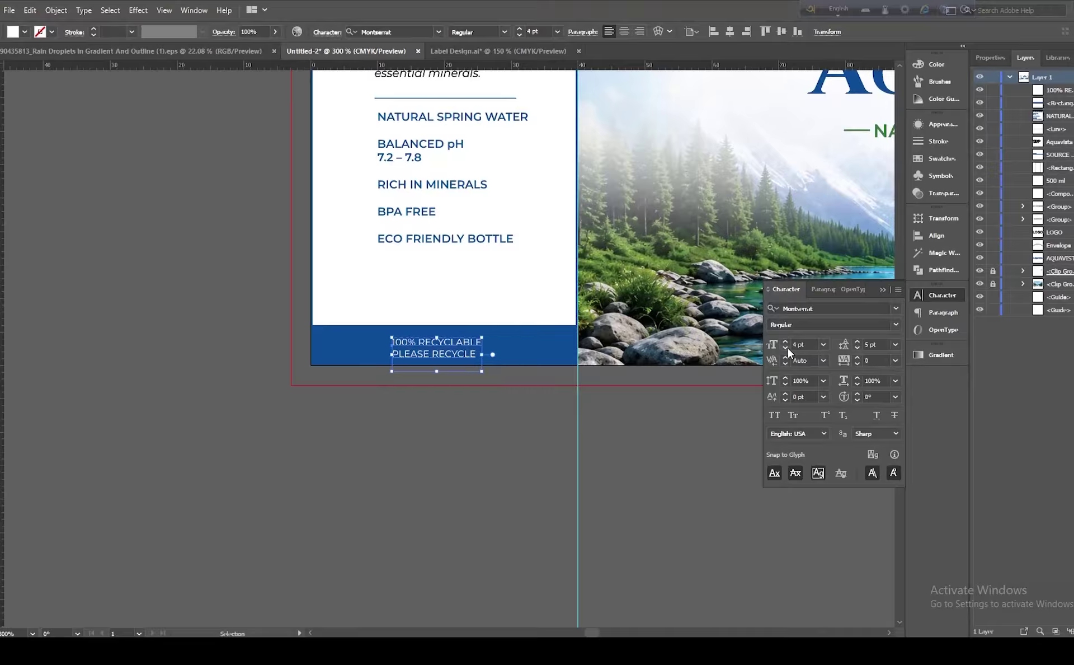
pyautogui.moveTo(444, 361); pyautogui.dragTo(455, 359)
pyautogui.keyDown('shift'); pyautogui.click(556, 350); pyautogui.keyUp('shift')
pyautogui.click(399, 32)
pyautogui.click(285, 138)
pyautogui.scroll(5, 216, 255)
pyautogui.hotkey('ctrl', '-')
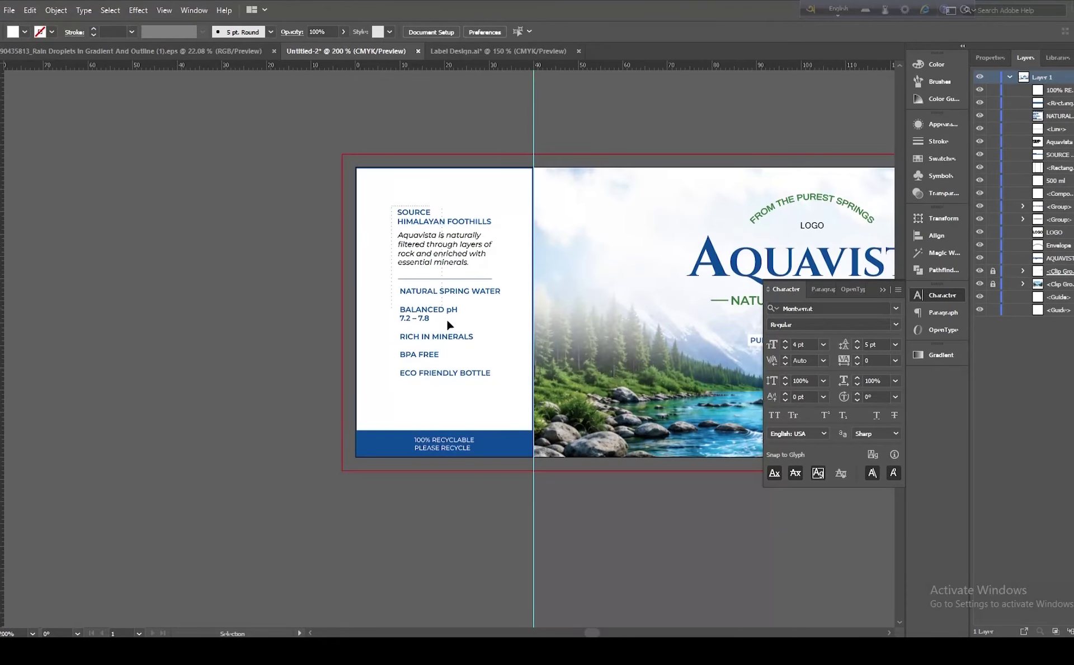
# Step: Lock the white left panel rectangle and group the source heading, body text, divider line and feature list
pyautogui.click(472, 380)
pyautogui.click(307, 194)
pyautogui.click(364, 252)
pyautogui.press('a')
pyautogui.moveTo(393, 204); pyautogui.dragTo(500, 386)
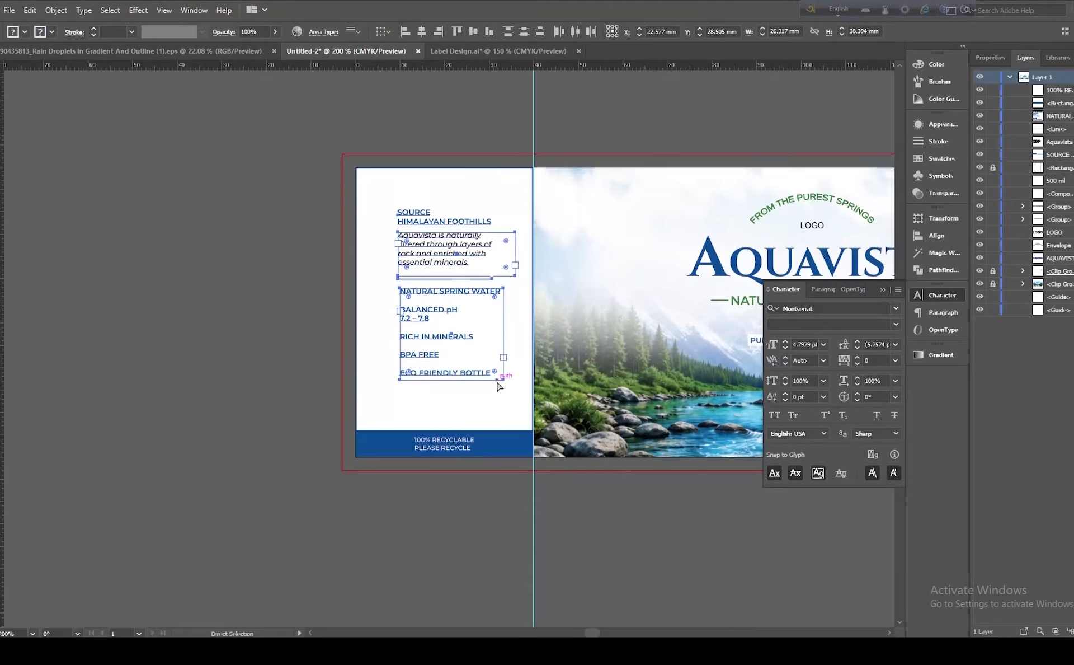
pyautogui.press('v')
pyautogui.hotkey('ctrl', 'g')
pyautogui.click(421, 32)
pyautogui.hotkey('ctrl', 'z')
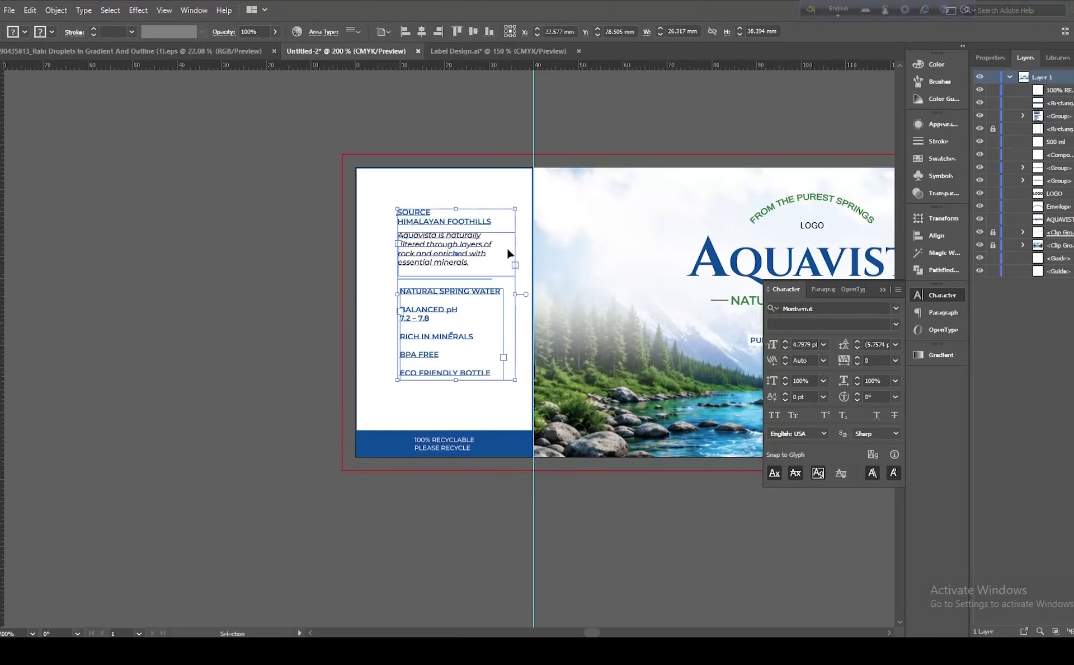
# Step: Unlock all objects and shift the grouped left-panel text about 2 mm lower within the white panel
pyautogui.hotkey('ctrl', 'alt', '2')
pyautogui.hotkey('ctrl', 'shift', 'a')
pyautogui.click(469, 219)
pyautogui.keyDown('shift'); pyautogui.click(482, 173); pyautogui.keyUp('shift')
pyautogui.click(448, 173)
pyautogui.click(406, 32)
pyautogui.moveTo(438, 278); pyautogui.dragTo(451, 269)
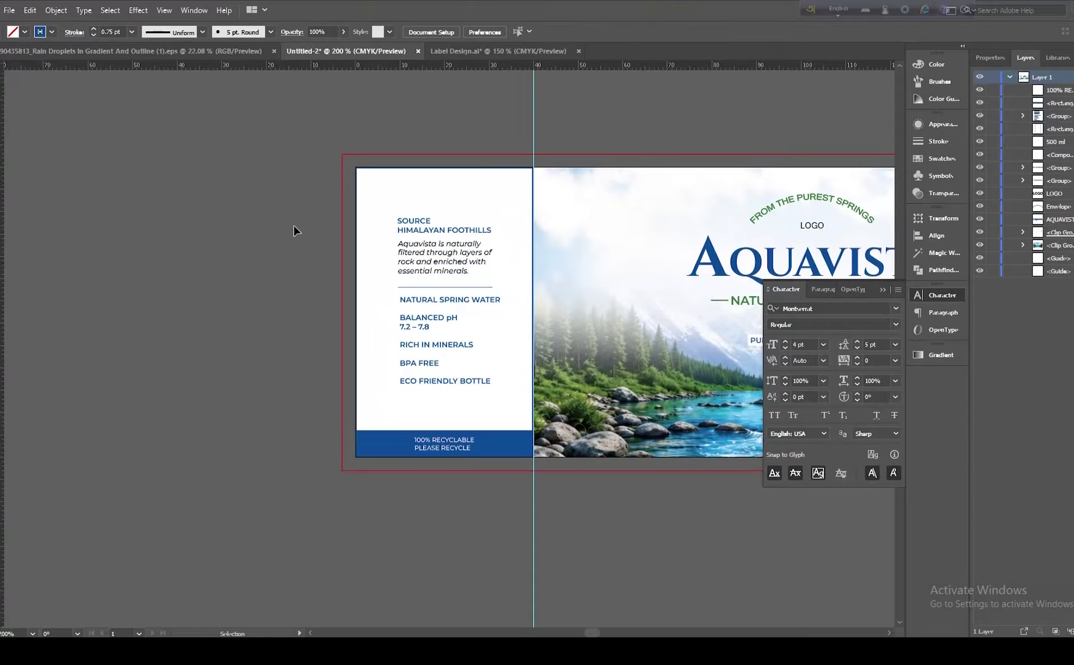
# Step: Close the character settings and lock the landscape background artwork again
pyautogui.hotkey('ctrl', 't')
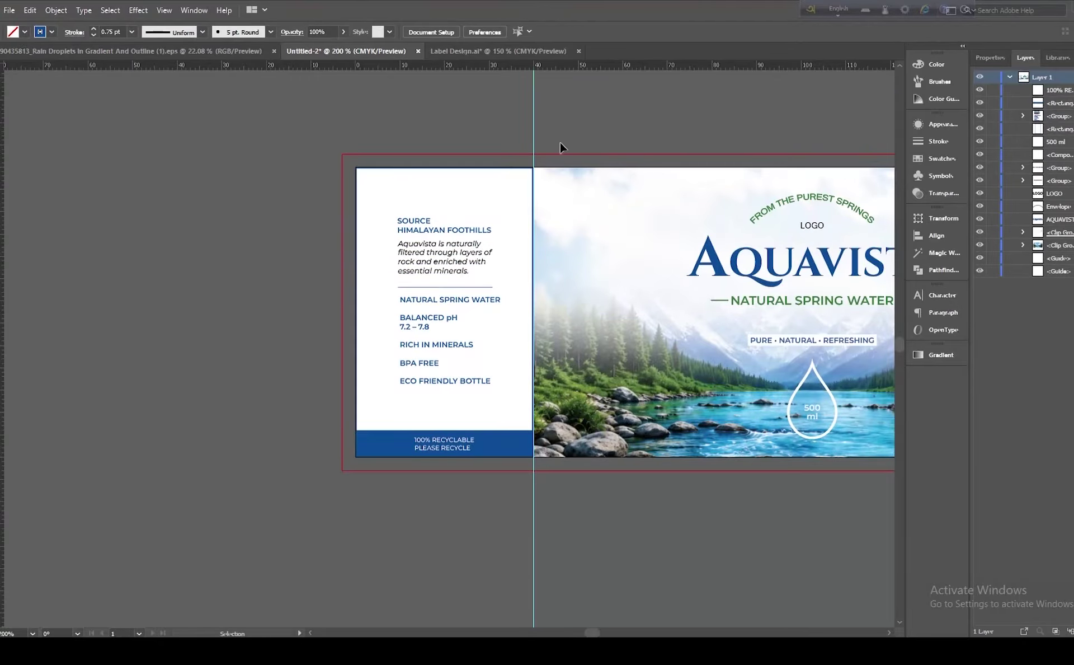
pyautogui.click(607, 203)
pyautogui.hotkey('ctrl', '2')
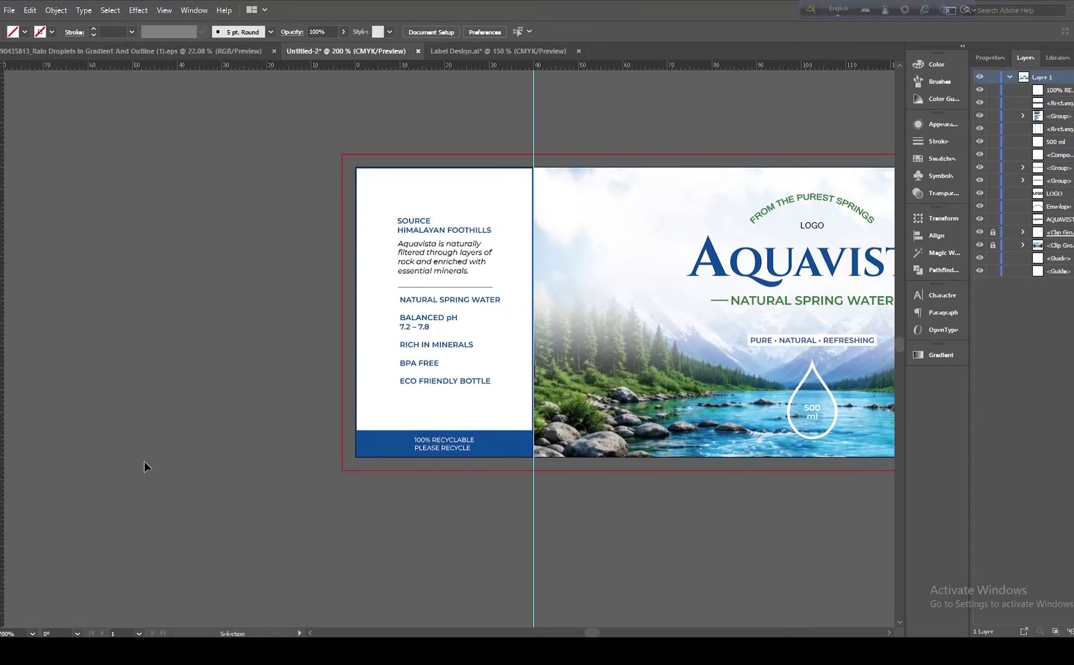
# Step: Duplicate the white left panel and its blue band onto the empty right panel area of the label
pyautogui.moveTo(582, 631); pyautogui.dragTo(595, 632)
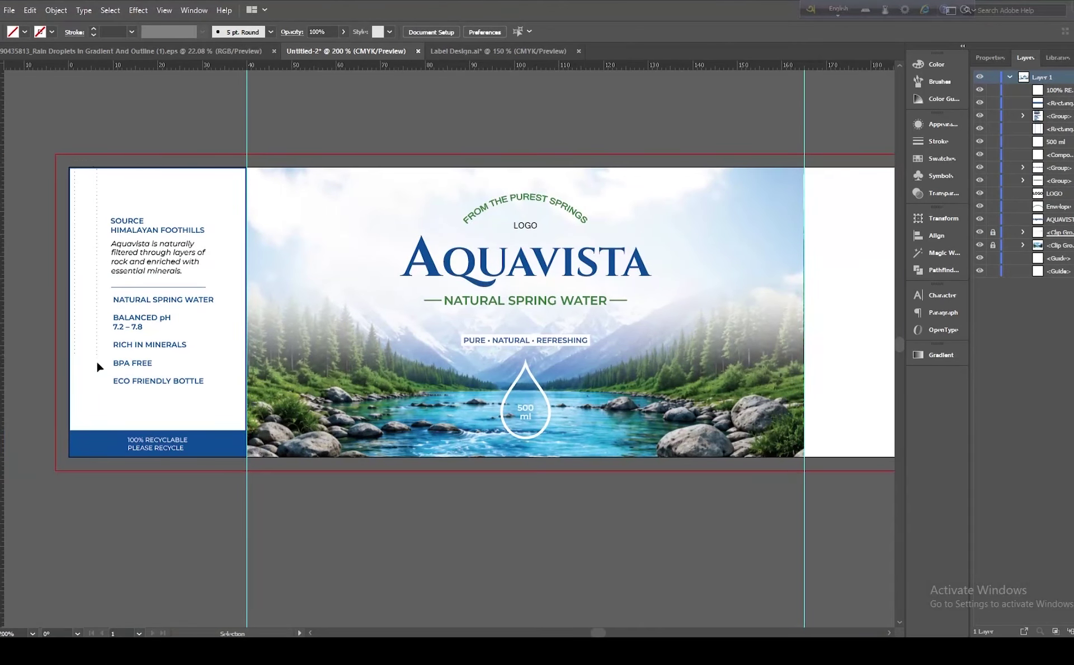
pyautogui.click(99, 442)
pyautogui.keyDown('alt'); pyautogui.moveTo(99, 442); pyautogui.dragTo(826, 403); pyautogui.keyUp('alt')
pyautogui.moveTo(598, 632); pyautogui.dragTo(607, 632)
pyautogui.press('Right')
pyautogui.click(682, 440)
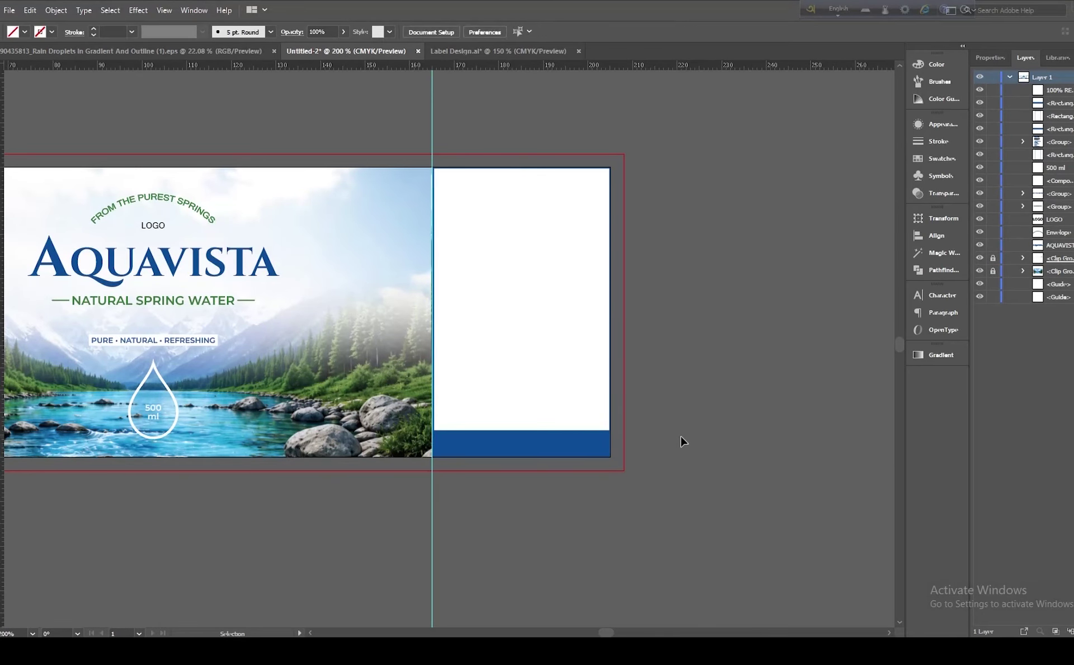
# Step: Copy "INGREDIENTS: 100% Natural Spring Water" from the Right Information Panel section of the Word brief
pyautogui.moveTo(606, 632)
pyautogui.mouseDown()
pyautogui.moveTo(595, 631)
pyautogui.moveTo(605, 623)
pyautogui.mouseUp()
pyautogui.hotkey('alt', 'Tab')
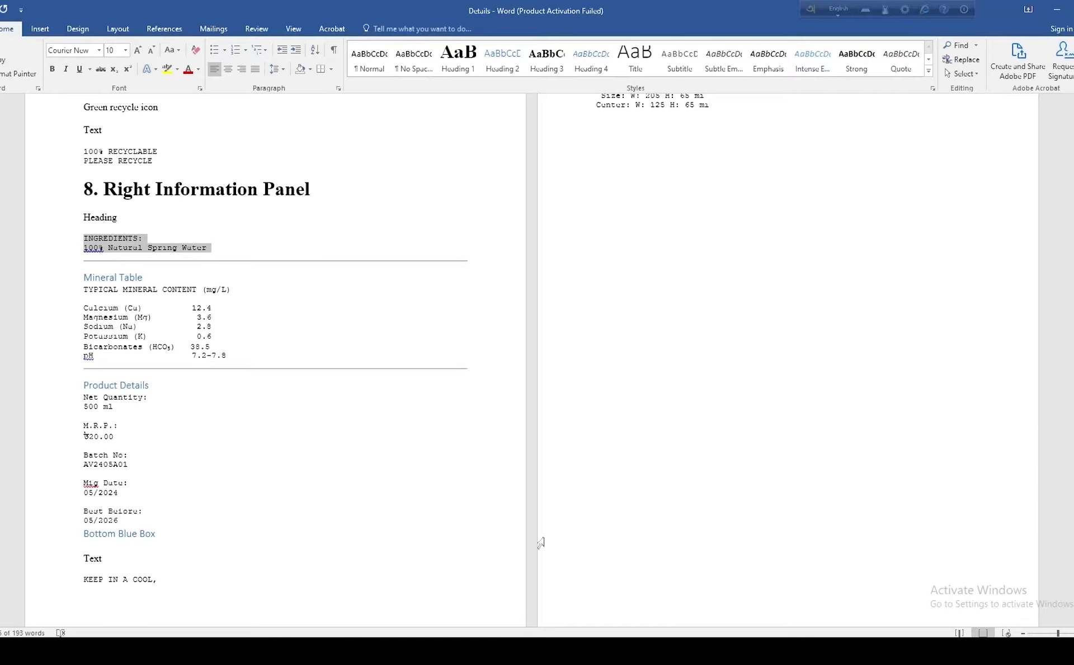
pyautogui.hotkey('alt', 'Tab')
# Step: Ungroup the left-panel text and place a copy of the "SOURCE HIMALAYAN FOOTHILLS" heading near the top of the right panel
pyautogui.moveTo(609, 632); pyautogui.dragTo(599, 633)
pyautogui.click(167, 240)
pyautogui.rightClick(168, 229)
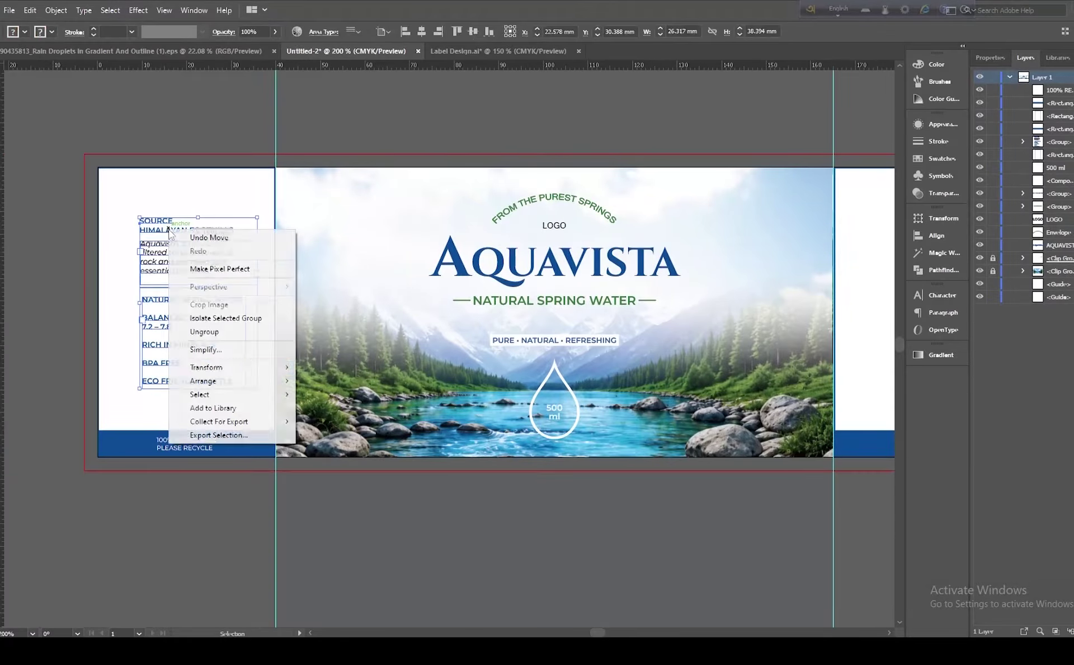
pyautogui.click(205, 332)
pyautogui.moveTo(203, 237); pyautogui.dragTo(878, 240)
pyautogui.moveTo(600, 631); pyautogui.dragTo(609, 631)
pyautogui.moveTo(345, 233); pyautogui.dragTo(378, 234)
# Step: Replace the duplicated heading's text with "INGREDIENTS: 100% Natural Spring Water" on two lines
pyautogui.hotkey('ctrl', 'a')
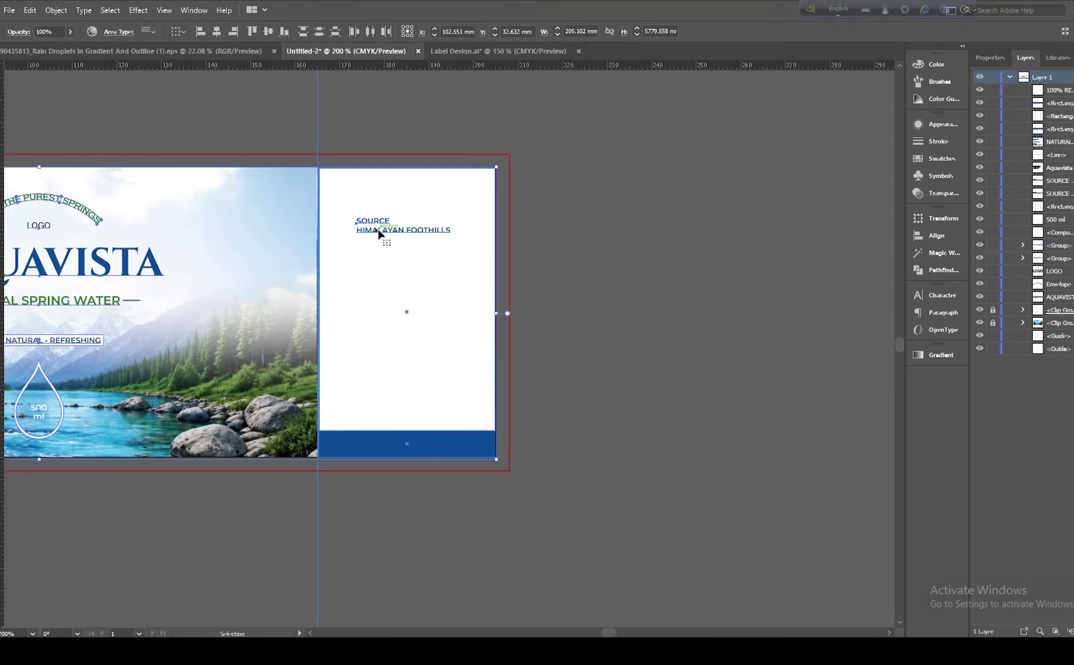
pyautogui.doubleClick(378, 234)
pyautogui.tripleClick(383, 229)
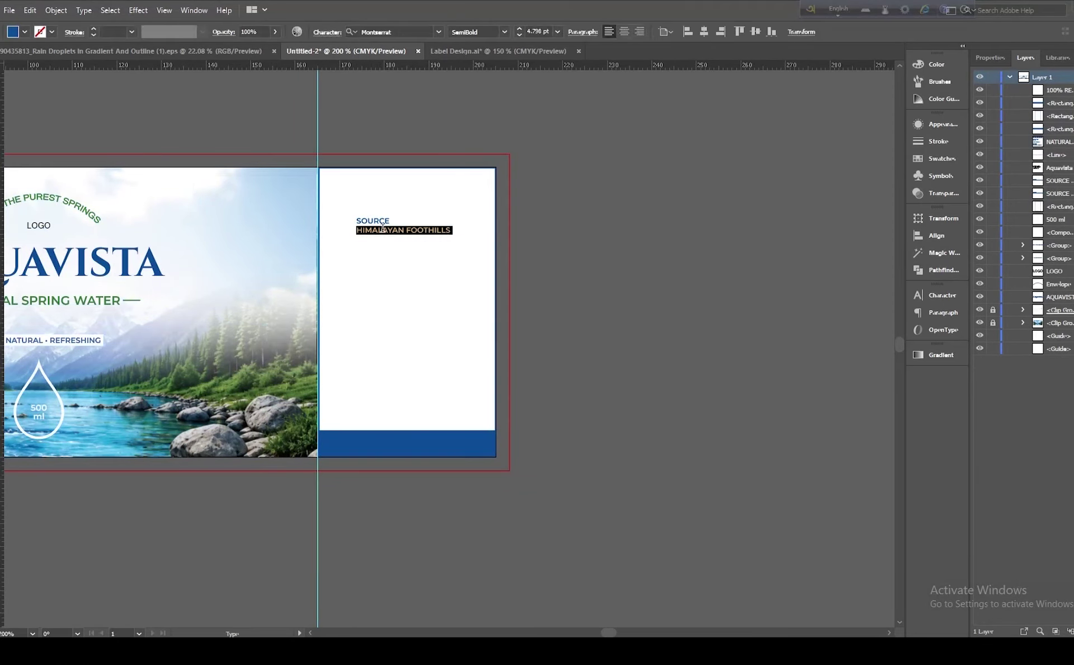
pyautogui.hotkey('ctrl', 'a')
pyautogui.write('INGREDIENTS: 100% Natural Spring Water')
pyautogui.press('Escape')
pyautogui.hotkey('ctrl', 'shift', 'l')
pyautogui.click(590, 230)
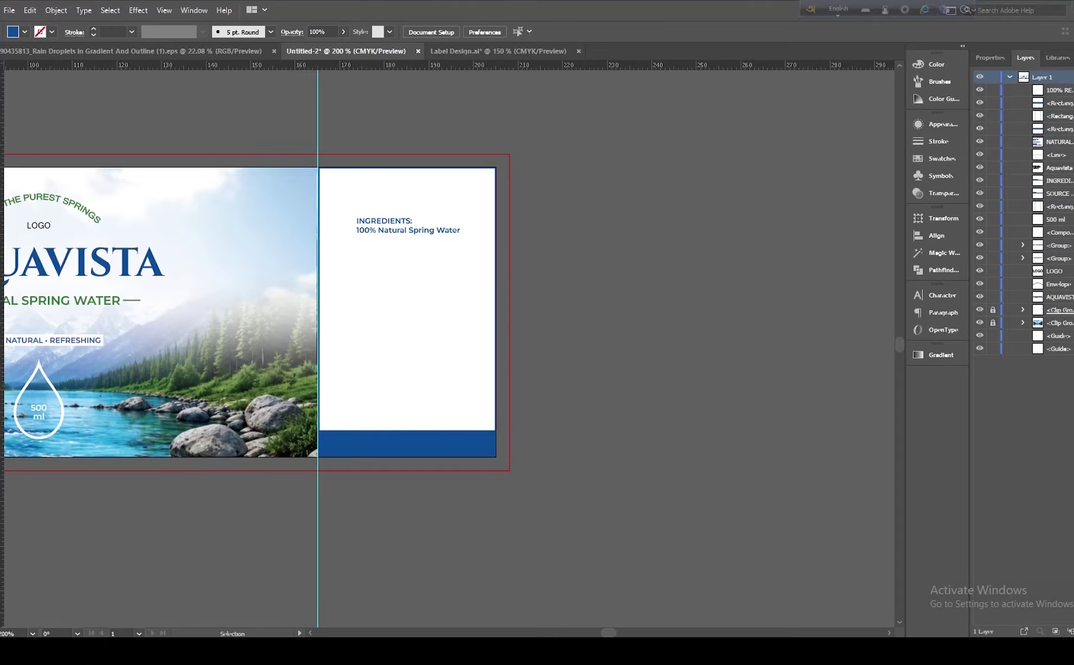
# Step: Copy the "TYPICAL MINERAL CONTENT (mg/L)" table from the Word brief and paste it into a new text frame below the ingredients
pyautogui.hotkey('alt', 'Tab')
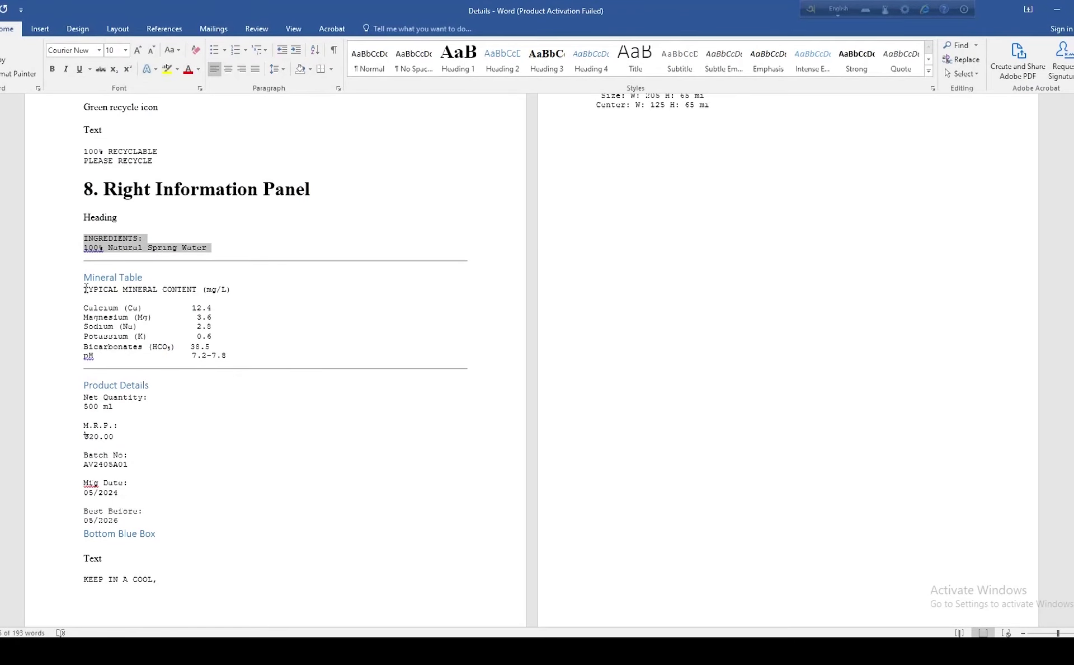
pyautogui.moveTo(86, 287); pyautogui.dragTo(230, 360)
pyautogui.hotkey('alt', 'Tab')
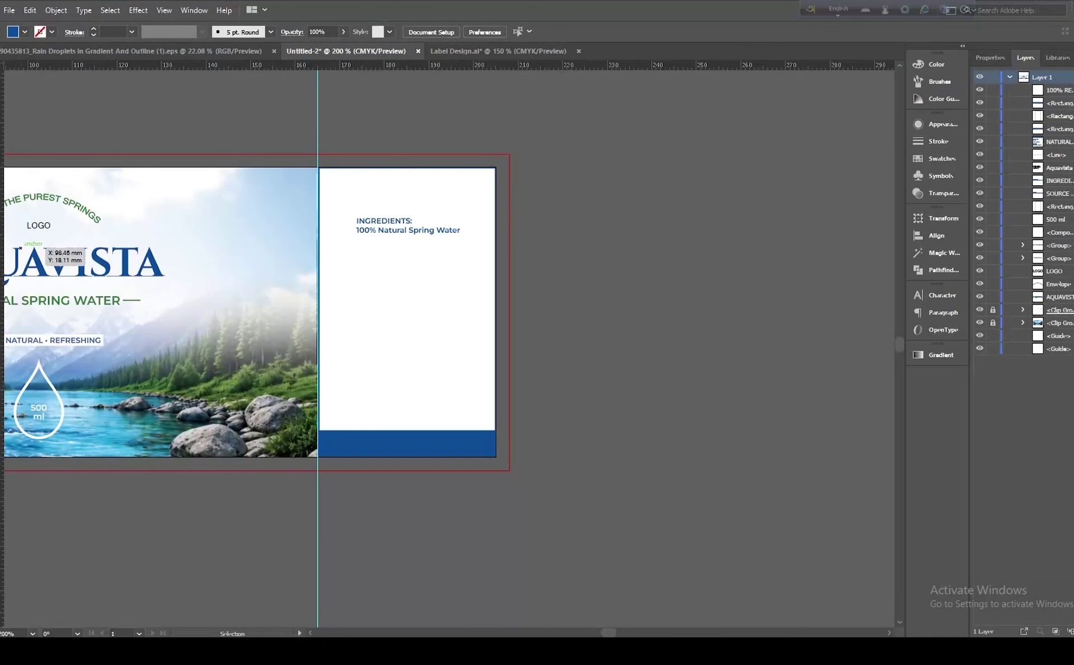
pyautogui.moveTo(357, 246); pyautogui.dragTo(473, 332)
pyautogui.write('TYPICAL MINERAL CONTENT (mg/L)  Calcium (Ca)\t12.4 Magnesium (Mg)\t3.6 Sodium (Na)\t2.8 Potassium (K)\t0.6 Bicarbonates (HCO₃)\t38.5 pH\t7.2–7.8')
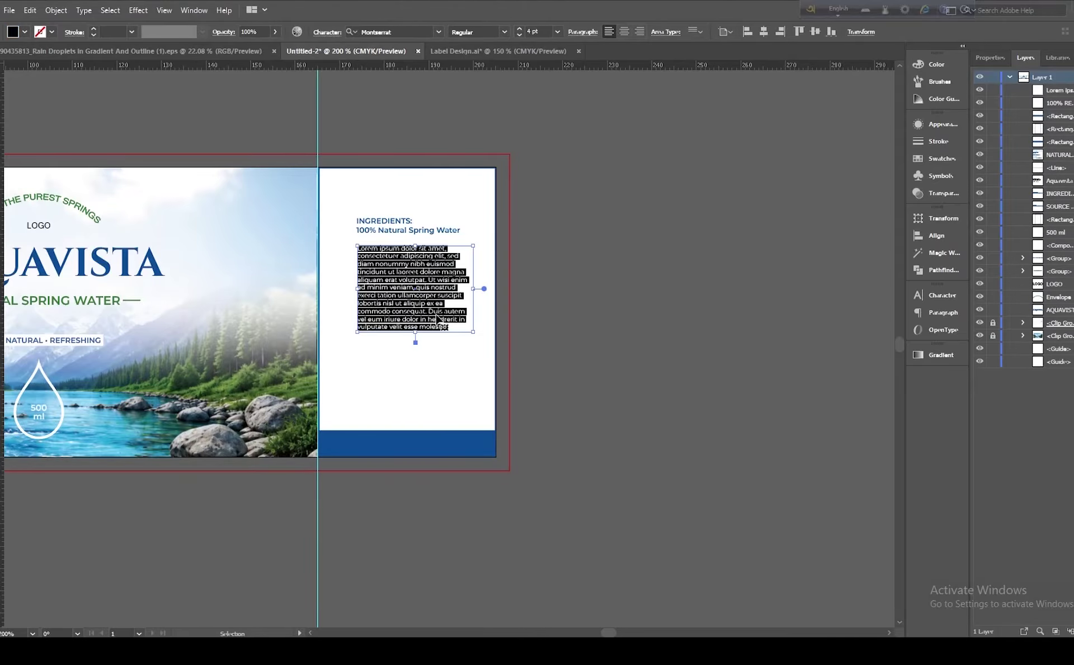
pyautogui.press('Escape')
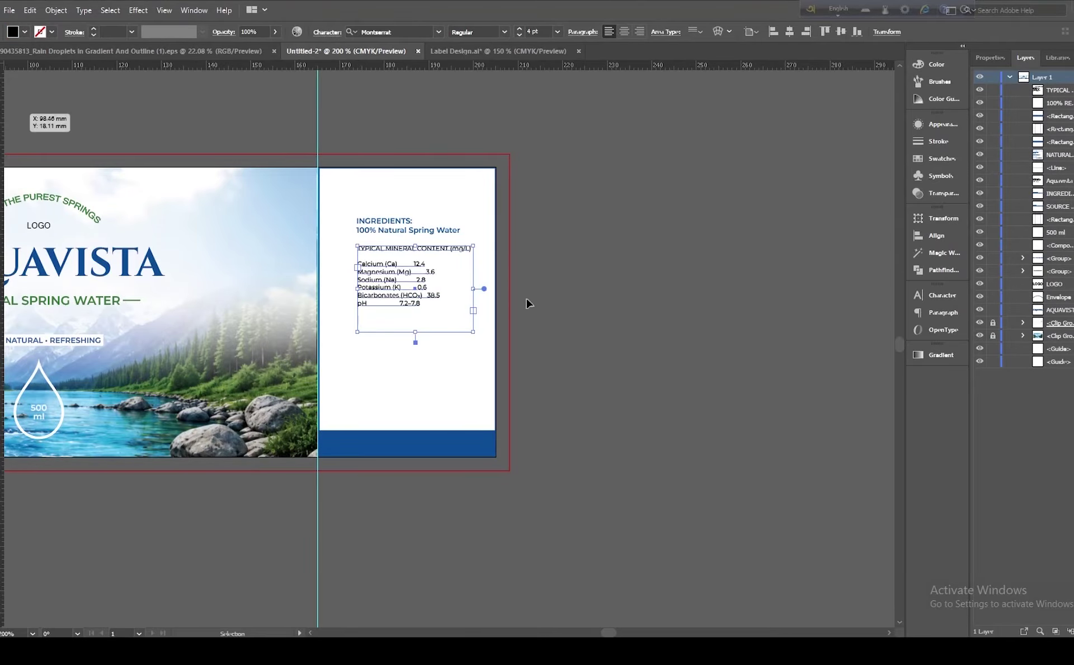
pyautogui.click(543, 300)
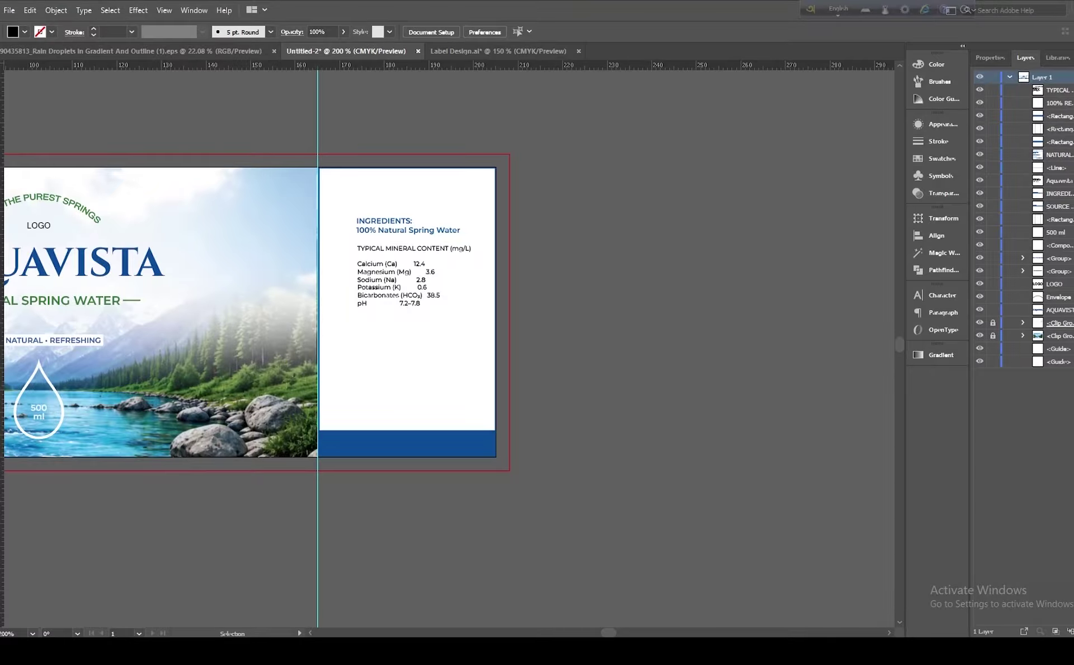
# Step: Adjust the spacing in the mineral table so its values line up in one column, and shorten the text frame
pyautogui.click(415, 263)
pyautogui.doubleClick(415, 264)
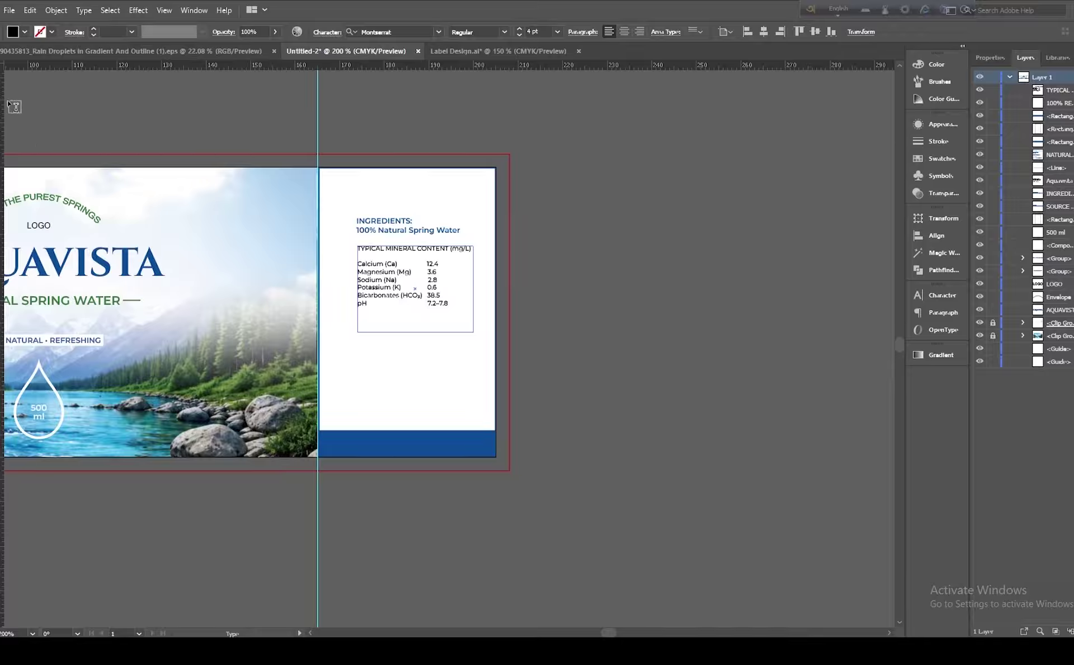
pyautogui.press('Escape')
pyautogui.moveTo(415, 332); pyautogui.dragTo(414, 322)
pyautogui.click(562, 321)
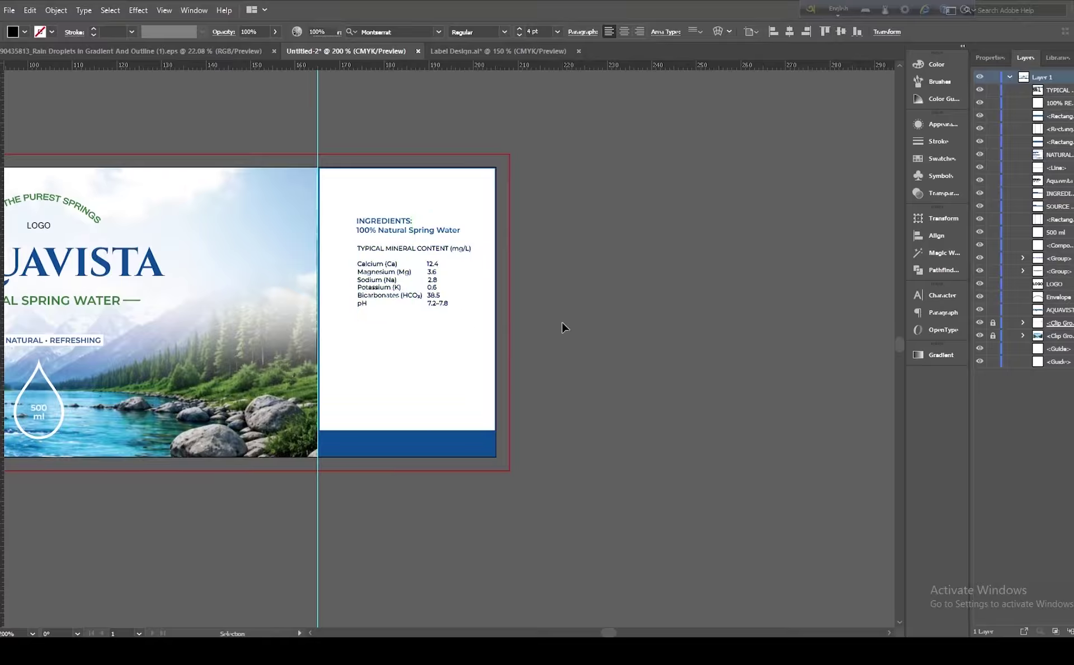
# Step: Draw a rectangle about 27 x 16 mm around the mineral table with no fill and a 0.5 pt black stroke
pyautogui.moveTo(357, 239)
pyautogui.mouseDown()
pyautogui.moveTo(456, 311)
pyautogui.moveTo(478, 313)
pyautogui.mouseUp()
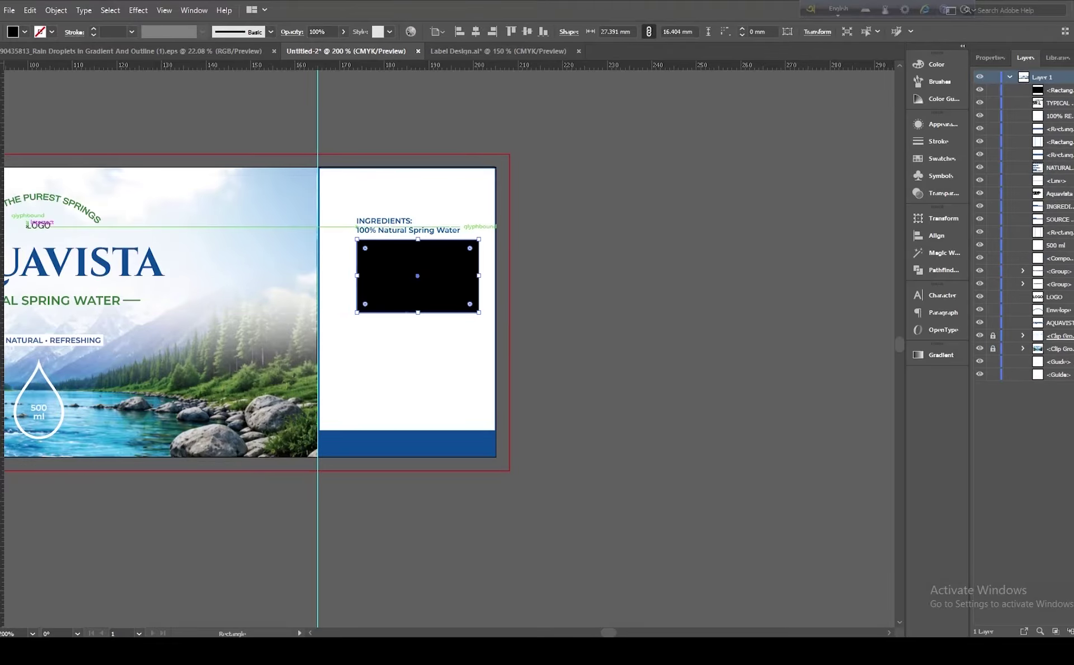
pyautogui.hotkey('shift', 'x')
pyautogui.click(93, 34)
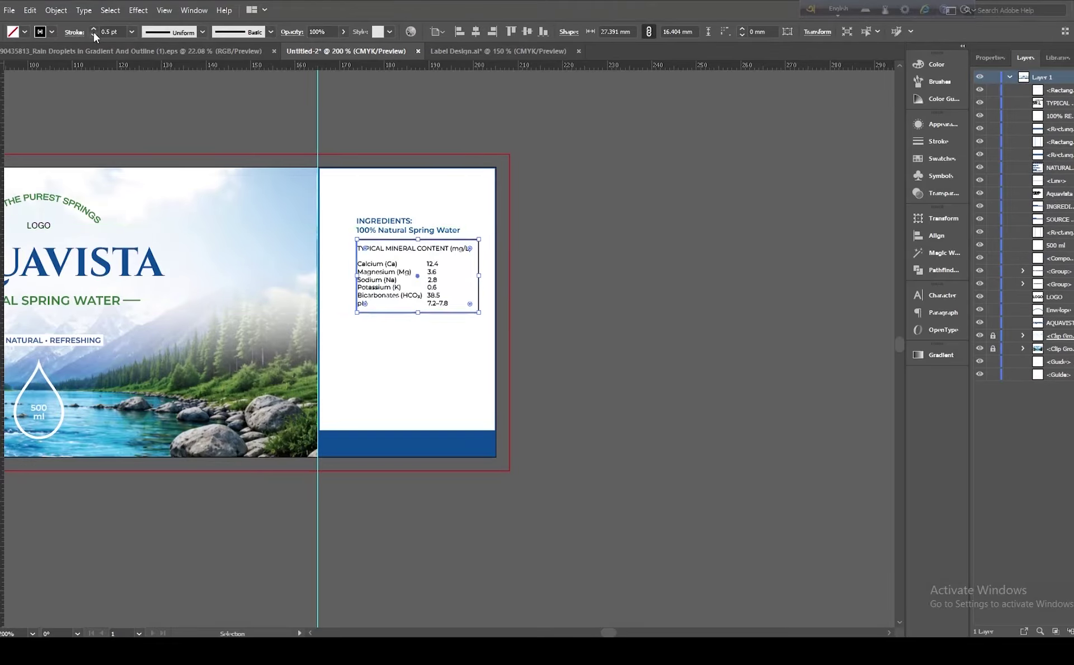
pyautogui.press('m')
pyautogui.click(148, 138)
pyautogui.click(566, 347)
pyautogui.press('v')
pyautogui.click(190, 164)
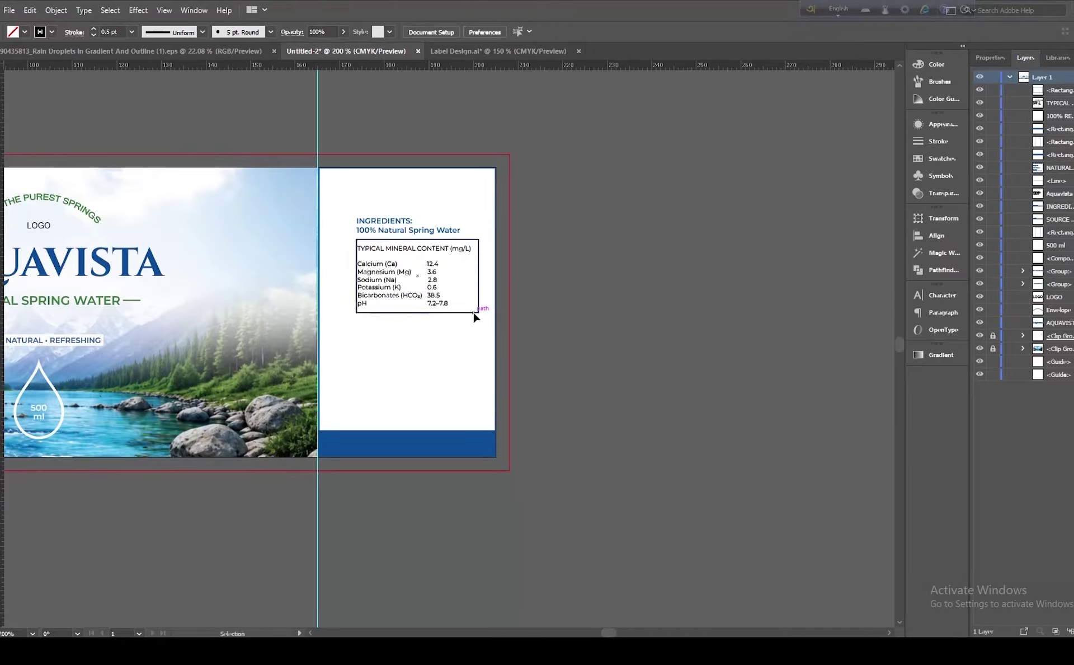
# Step: Set the mineral table frame's stroke to 0.25 pt and shift the frame slightly left around the text
pyautogui.click(473, 313)
pyautogui.click(93, 34)
pyautogui.click(147, 116)
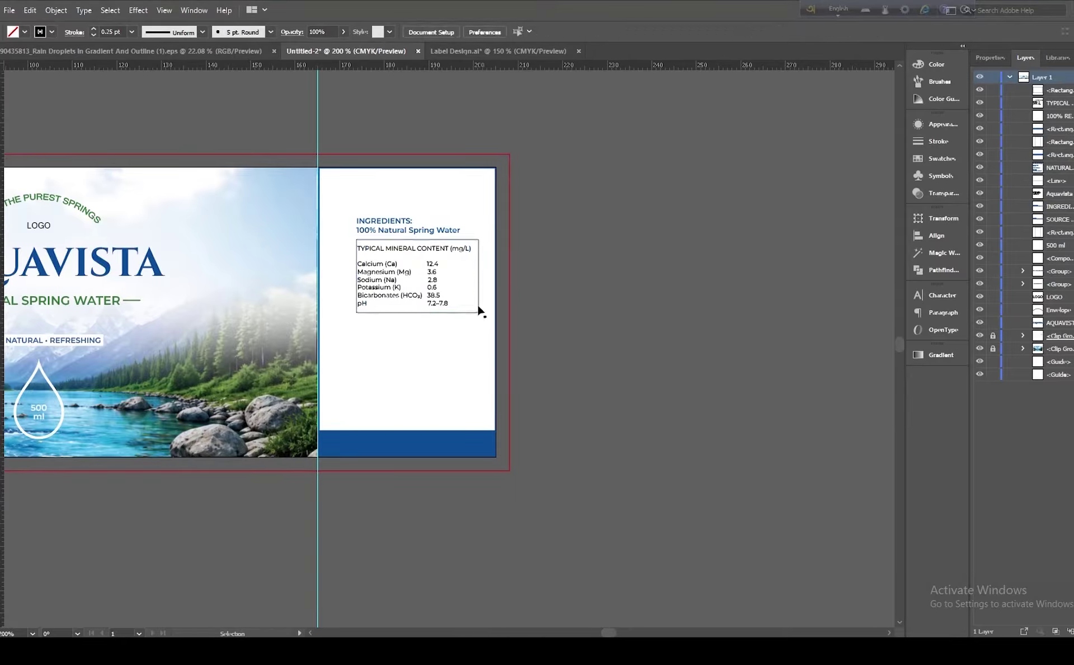
pyautogui.moveTo(477, 312); pyautogui.dragTo(475, 312)
pyautogui.click(627, 316)
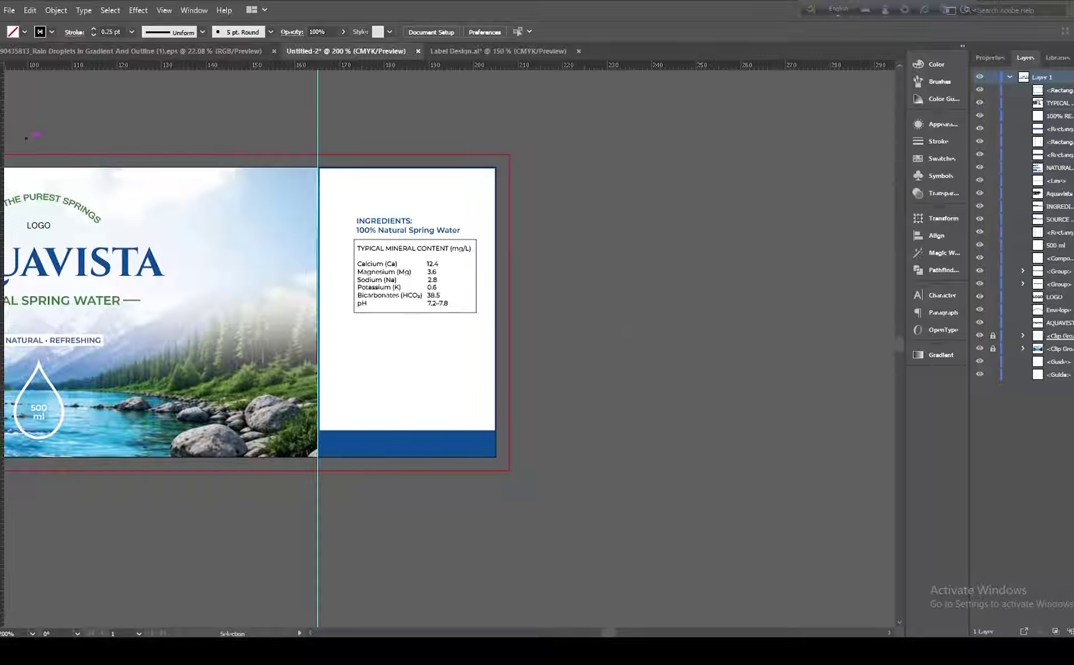
# Step: Draw a horizontal line across the frame's full width, just below the "TYPICAL MINERAL CONTENT (mg/L)" heading
pyautogui.click(0, 96)
pyautogui.click(13, 160)
pyautogui.moveTo(353, 256); pyautogui.dragTo(475, 257)
pyautogui.press('v')
pyautogui.click(171, 135)
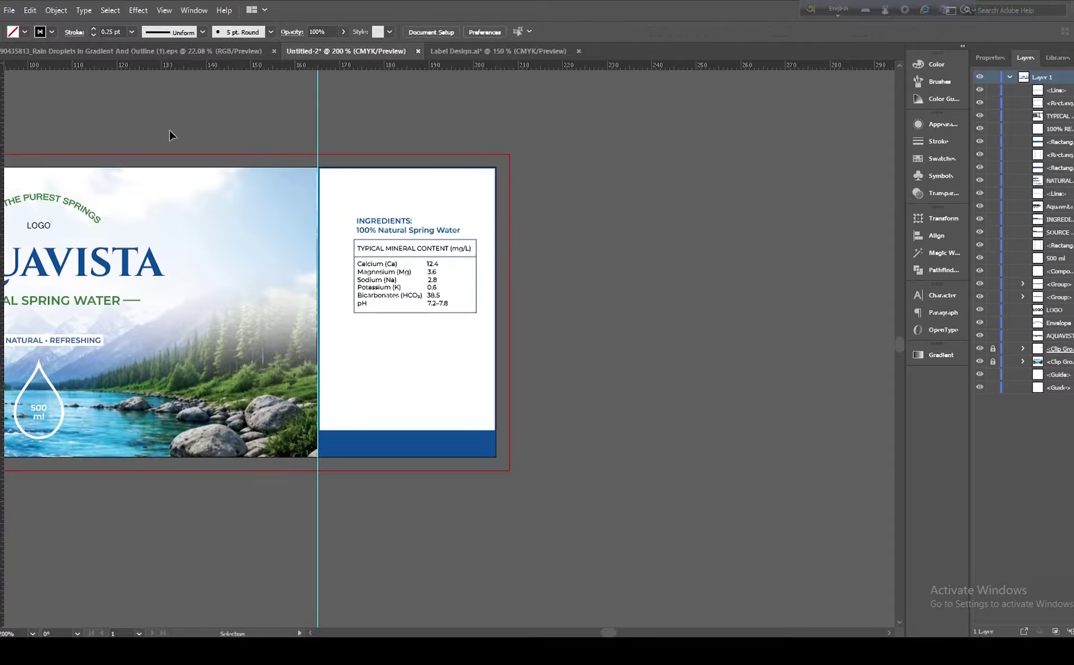
# Step: Copy the Product Details text, from Net Quantity through Best Before, from the Word brief and return to the label
pyautogui.hotkey('alt', 'Tab')
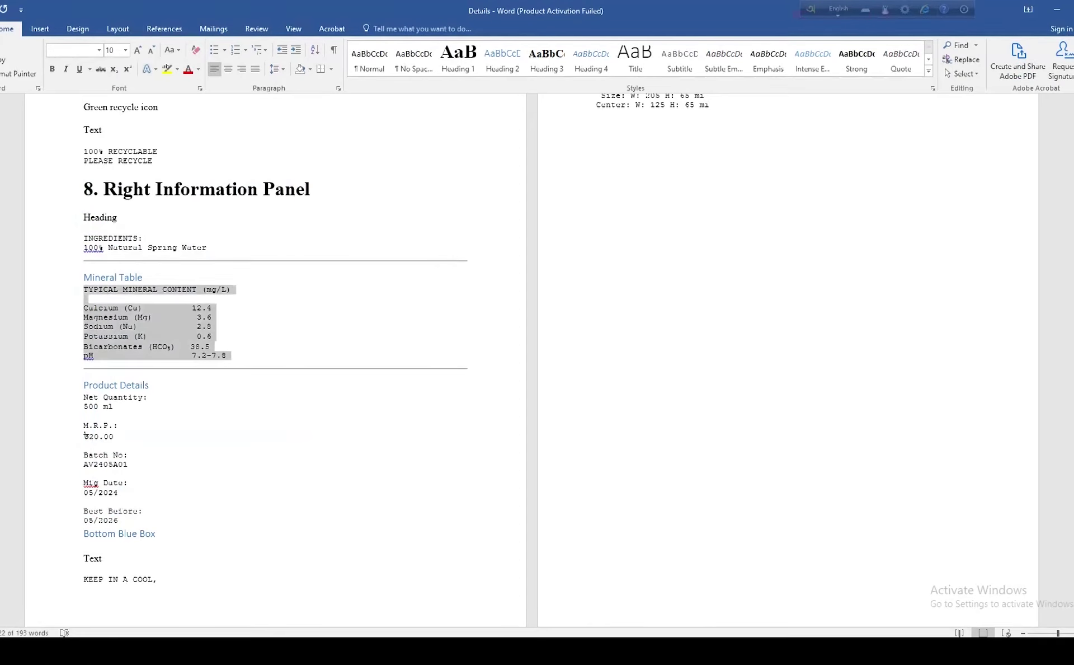
pyautogui.scroll(-1, 124, 378)
pyautogui.moveTo(82, 367); pyautogui.dragTo(194, 500)
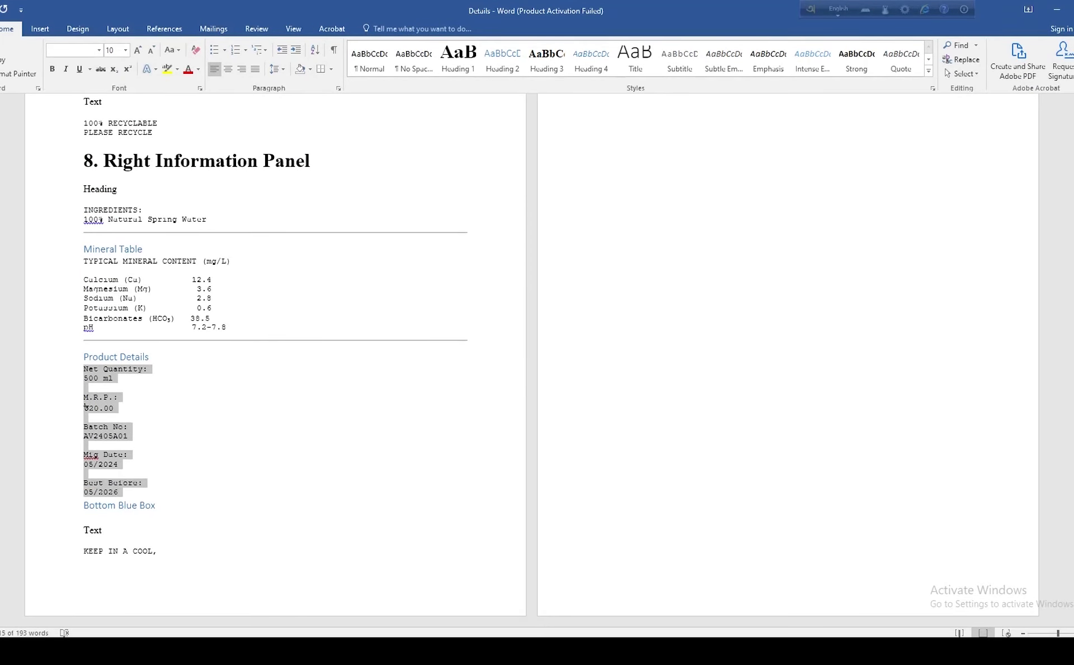
pyautogui.hotkey('alt', 'Tab')
# Step: Duplicate the mineral table text frame below the table and replace its content with the copied product details
pyautogui.click(388, 301)
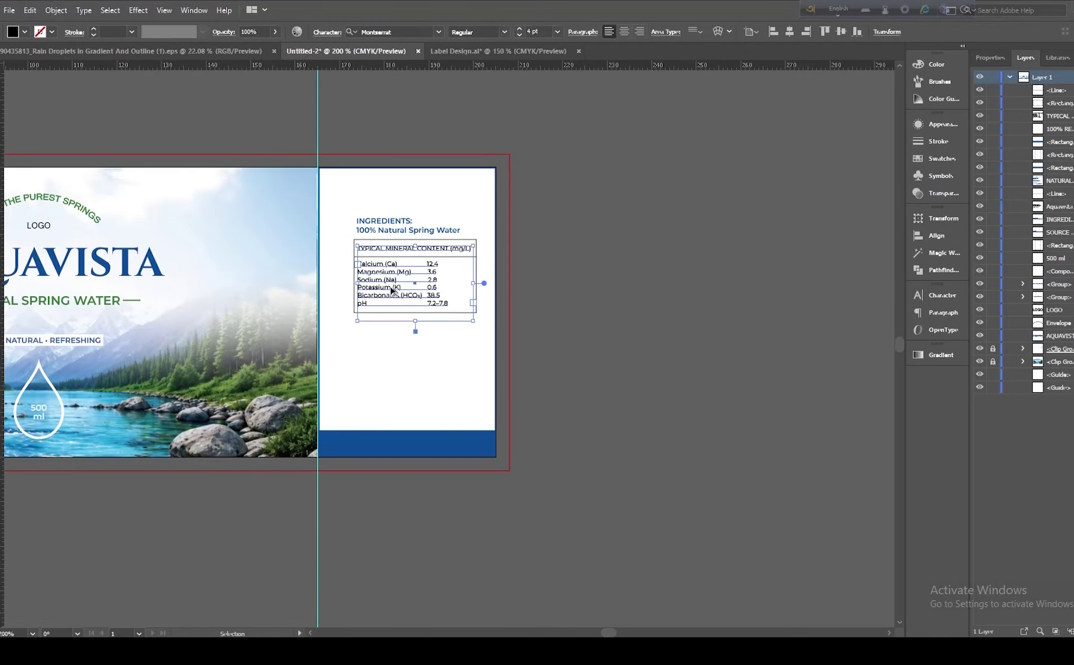
pyautogui.moveTo(389, 300); pyautogui.dragTo(384, 370)
pyautogui.doubleClick(387, 361)
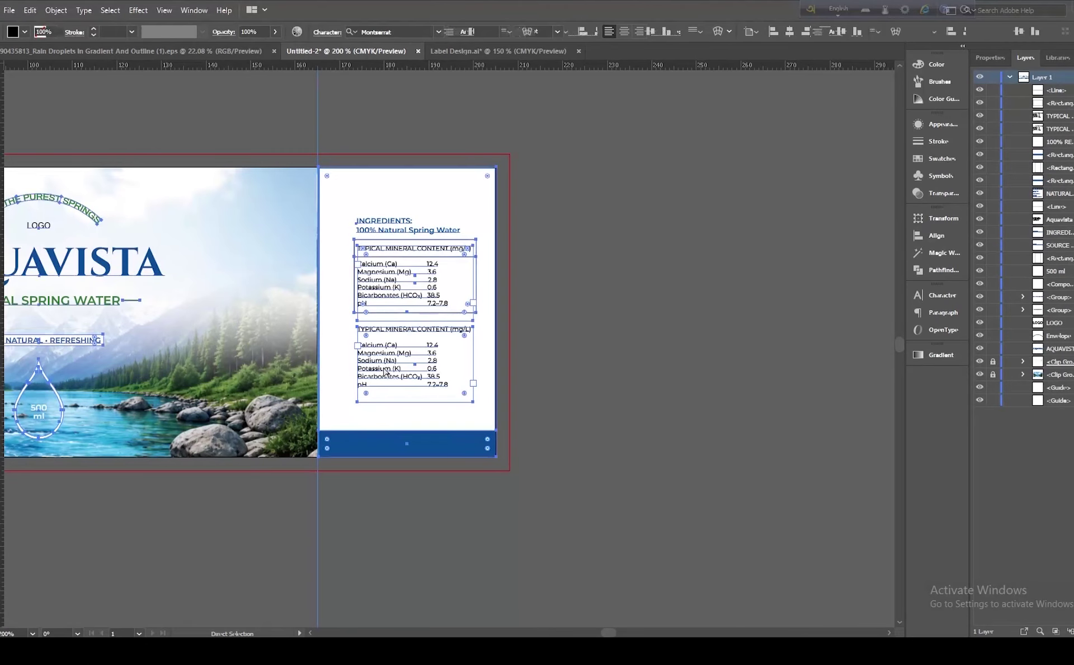
pyautogui.tripleClick(388, 361)
pyautogui.hotkey('ctrl', 'a')
pyautogui.write('Net Quantity: 500 ml  M.R.P.: ₹20.00  Batch No: AV2405A01')
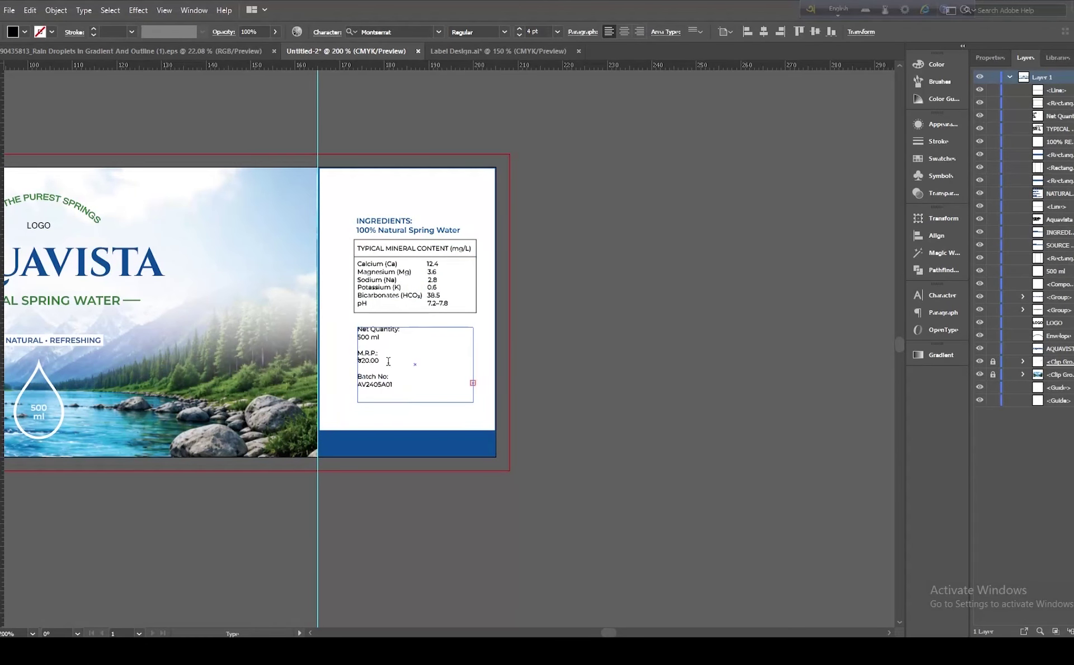
pyautogui.press('Escape')
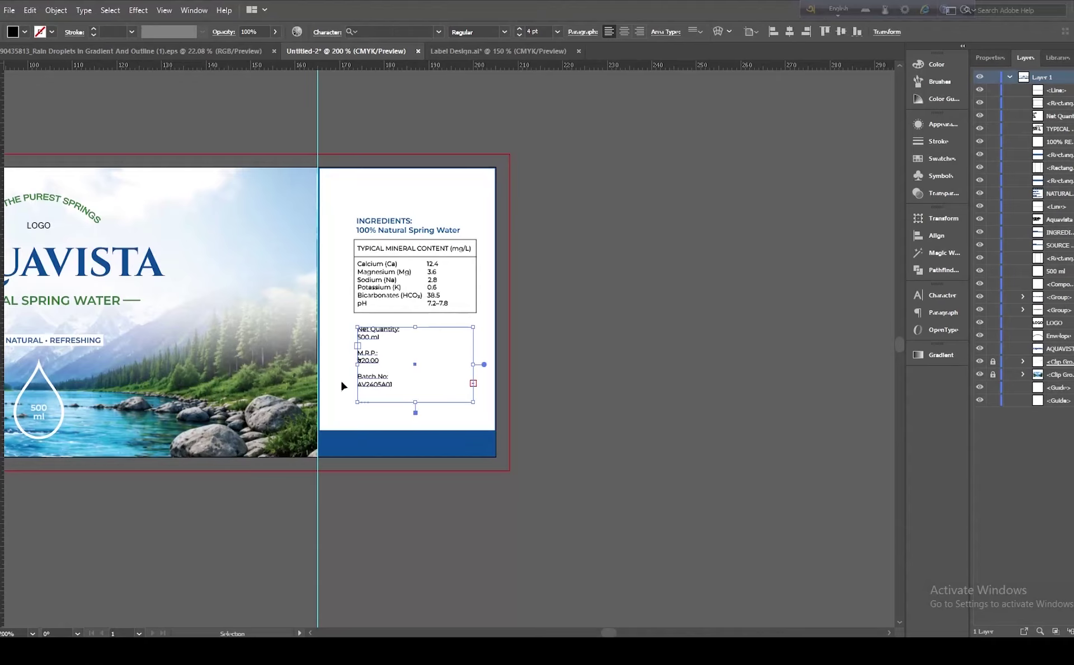
# Step: Bring the Net Quantity, M.R.P. and Batch No values up beside their labels, tabbed into one column
pyautogui.press('t')
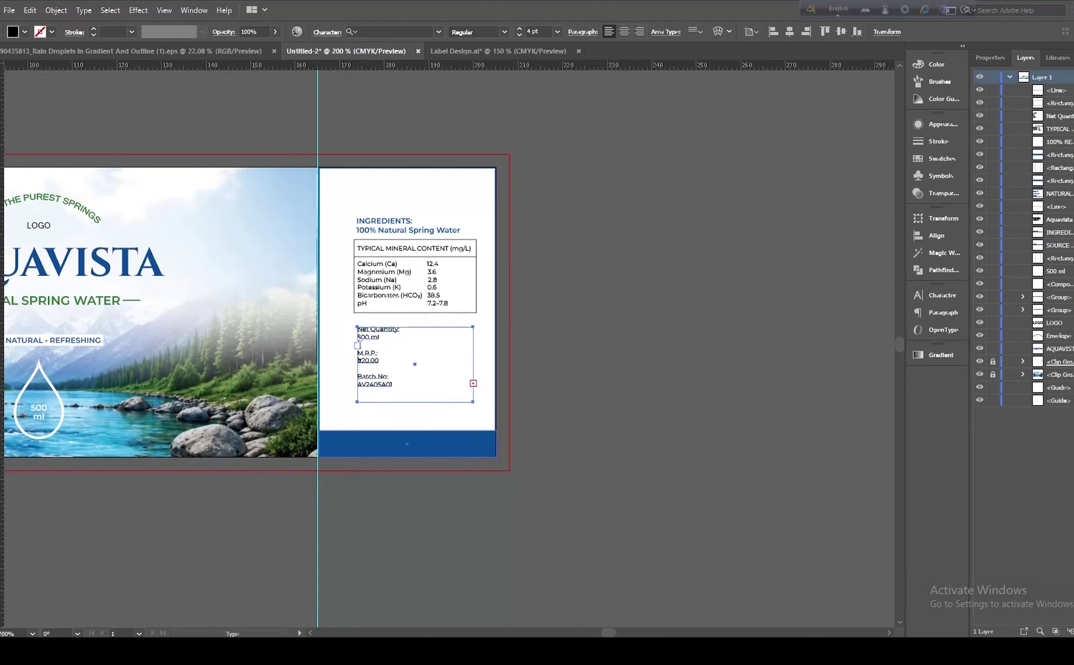
pyautogui.click(359, 337)
pyautogui.press('BackSpace')
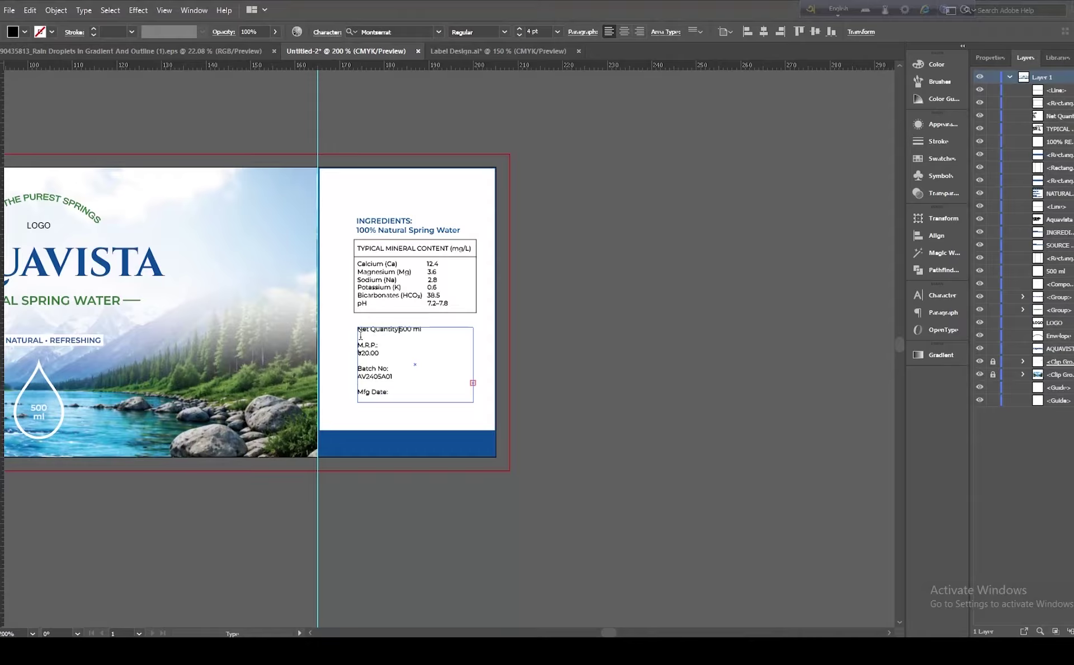
pyautogui.press('Tab')
pyautogui.press('BackSpace')
pyautogui.press('Tab')
pyautogui.click(359, 368)
pyautogui.press('BackSpace')
pyautogui.press('Tab')
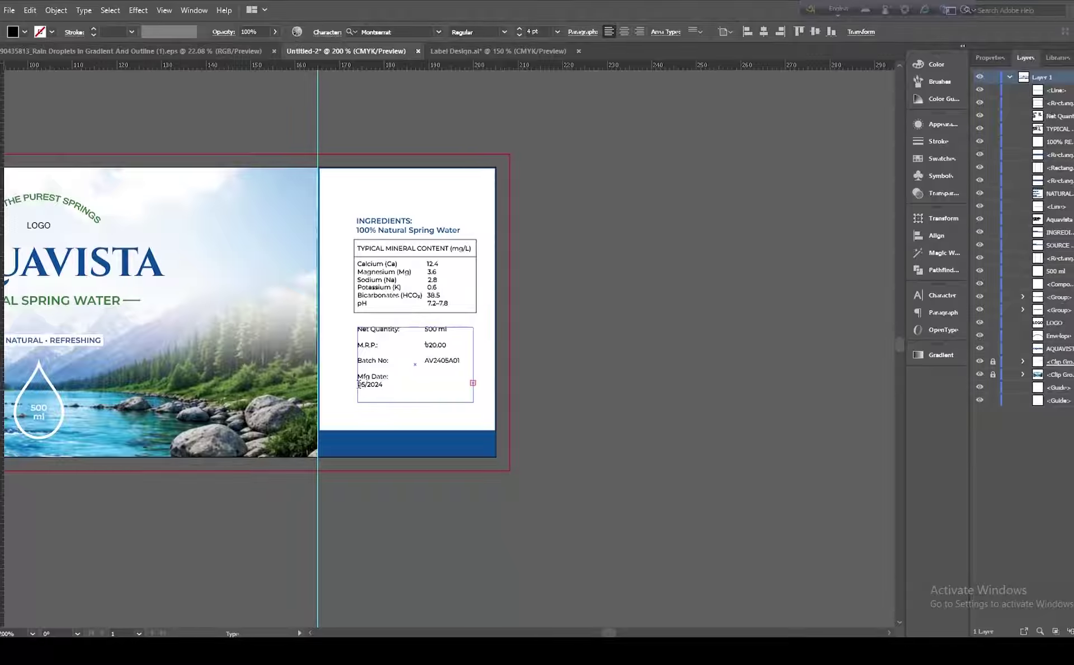
# Step: Tab the Mfg Date and Best Before values beside their labels, lengthening the text frame to reach the last entry
pyautogui.click(359, 384)
pyautogui.press('BackSpace')
pyautogui.press('Tab')
pyautogui.press('Escape')
pyautogui.moveTo(419, 403); pyautogui.dragTo(420, 414)
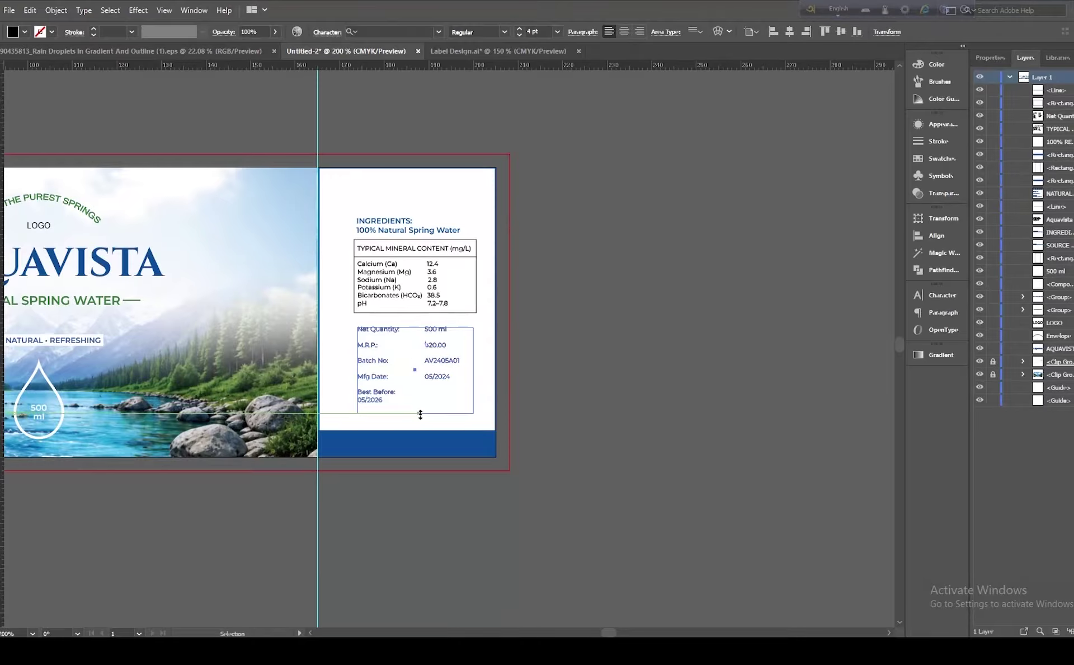
pyautogui.press('t')
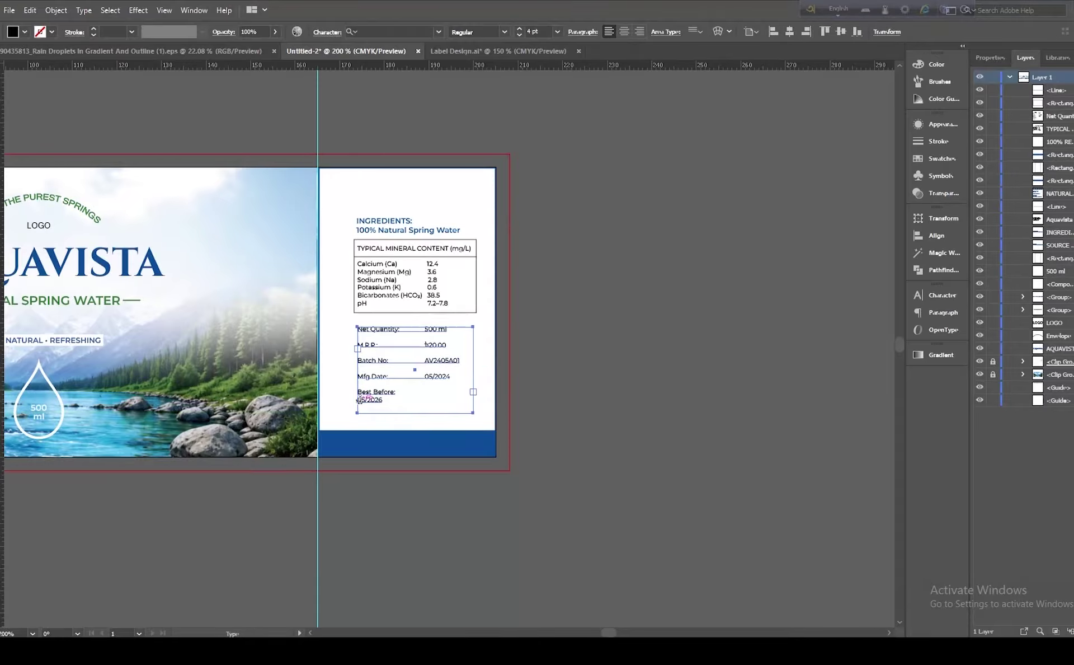
pyautogui.click(359, 400)
pyautogui.press('BackSpace')
pyautogui.press('Tab')
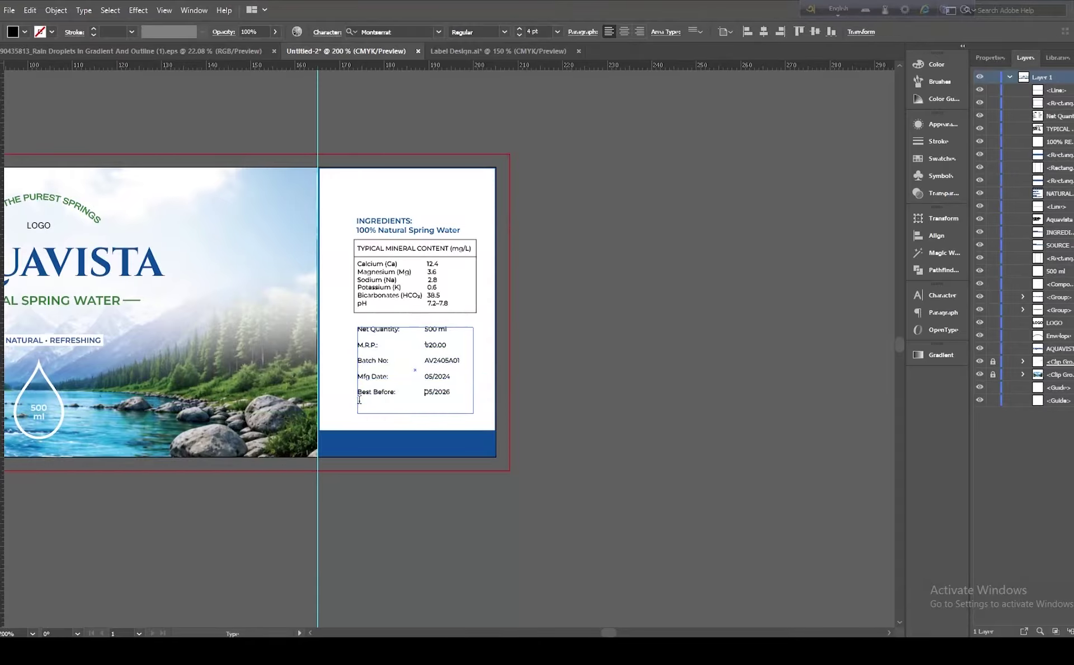
# Step: Remove the blank lines between the five product detail entries and shorten the text frame to fit
pyautogui.press('BackSpace')
pyautogui.click(360, 369)
pyautogui.press('BackSpace')
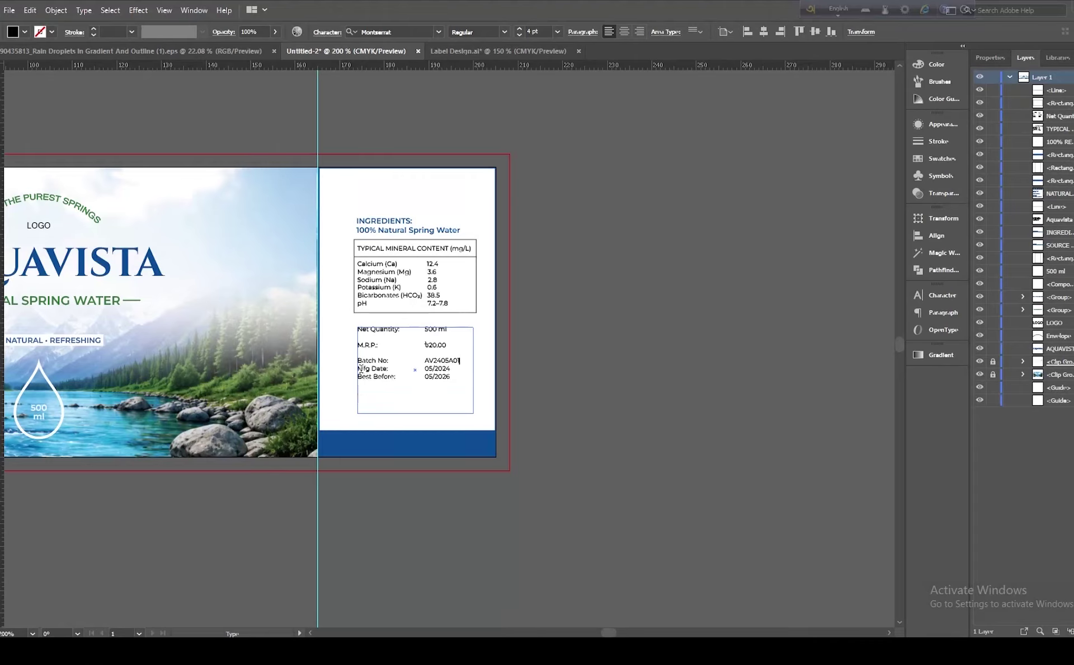
pyautogui.click(359, 352)
pyautogui.press('BackSpace')
pyautogui.click(362, 337)
pyautogui.press('BackSpace')
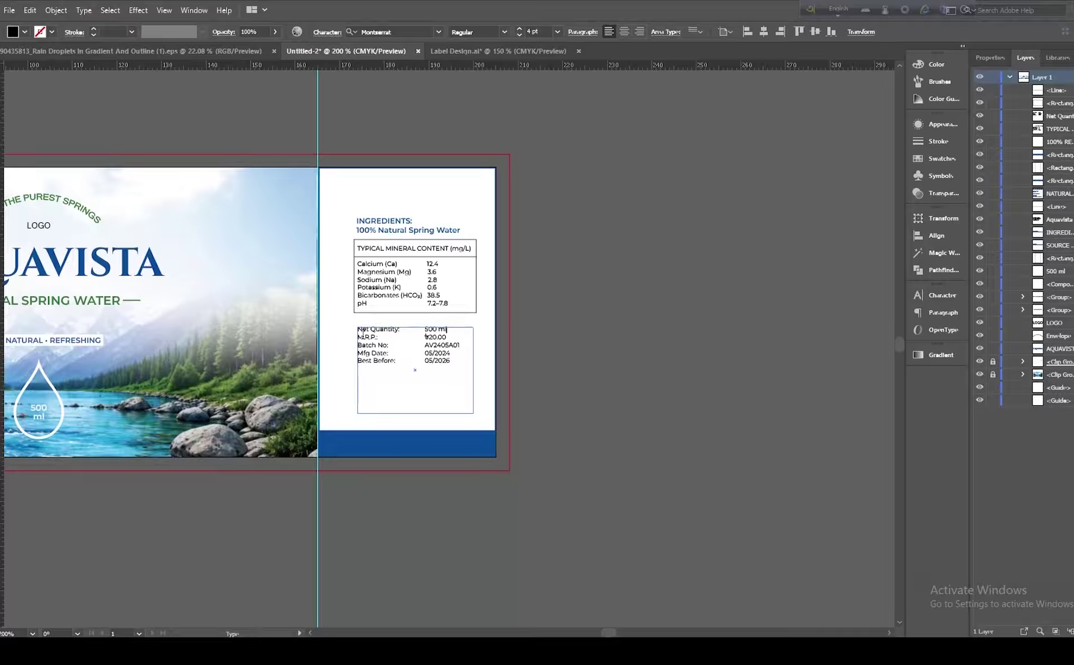
pyautogui.press('Escape')
pyautogui.click(572, 372)
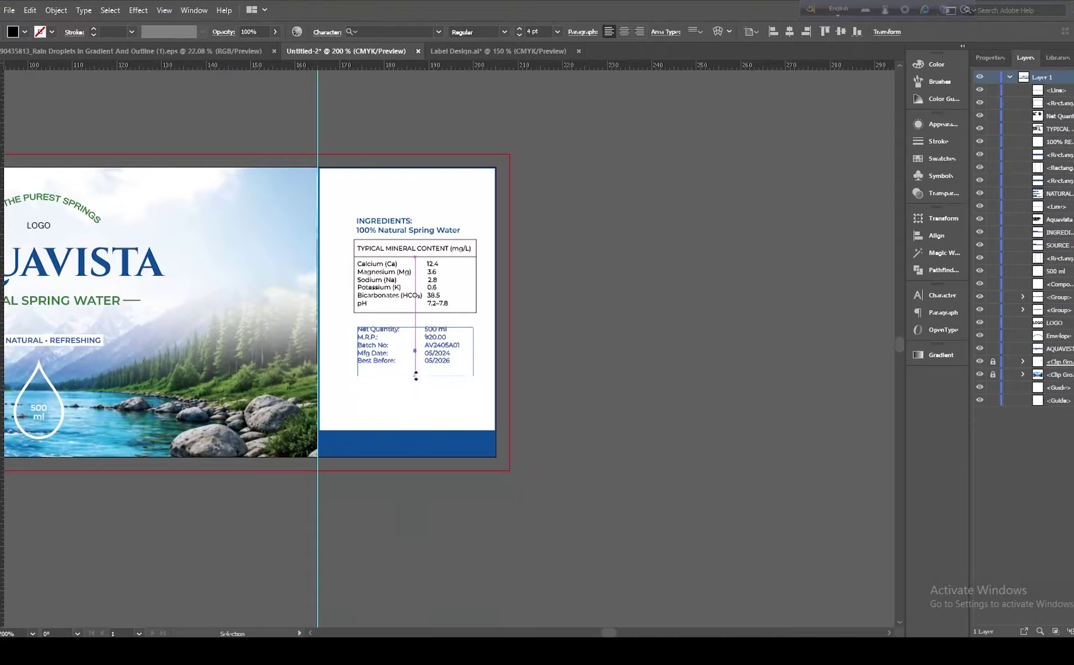
# Step: Copy the Bottom Blue Box text, from "KEEP IN A COOL," through "DIRECT SUNLIGHT", from the Word brief
pyautogui.scroll(-2, 571, 371)
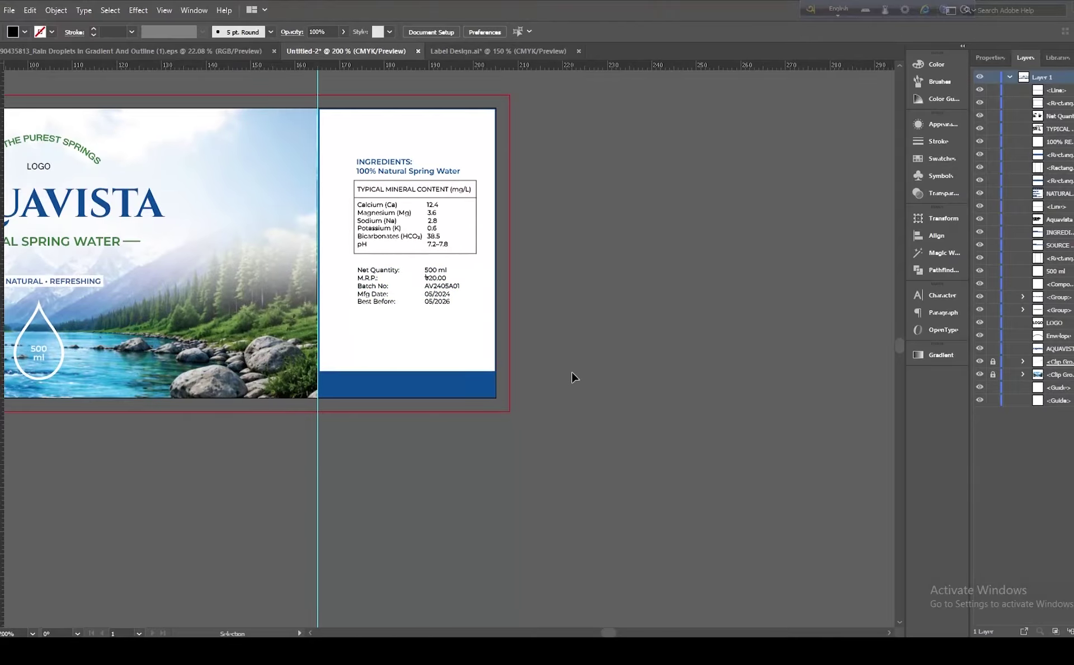
pyautogui.hotkey('alt', 'Tab')
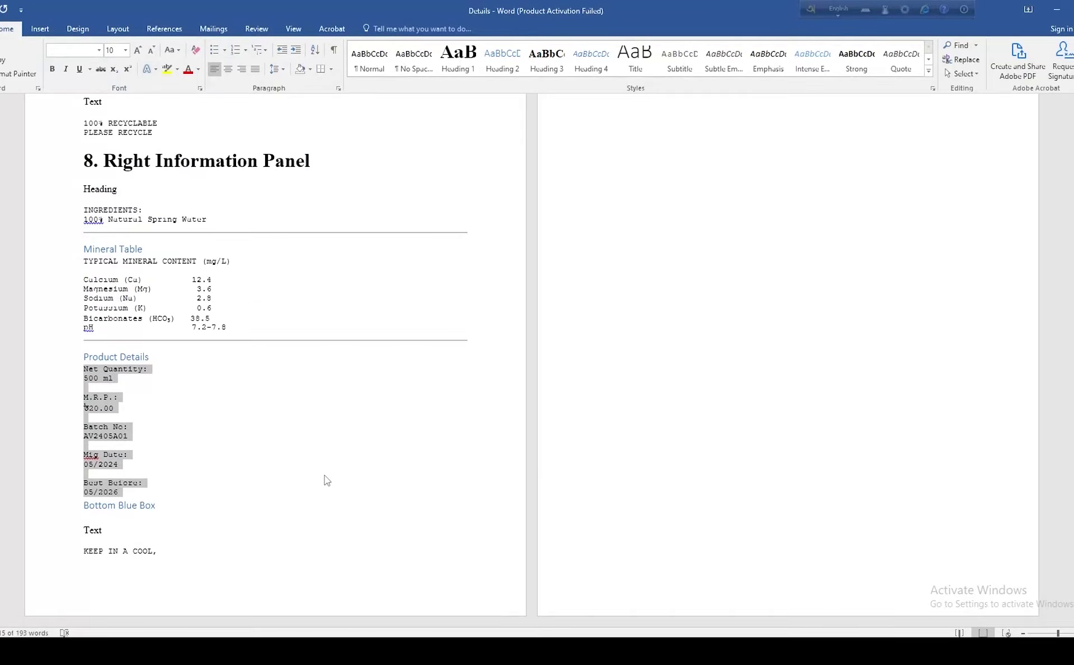
pyautogui.scroll(10, 324, 475)
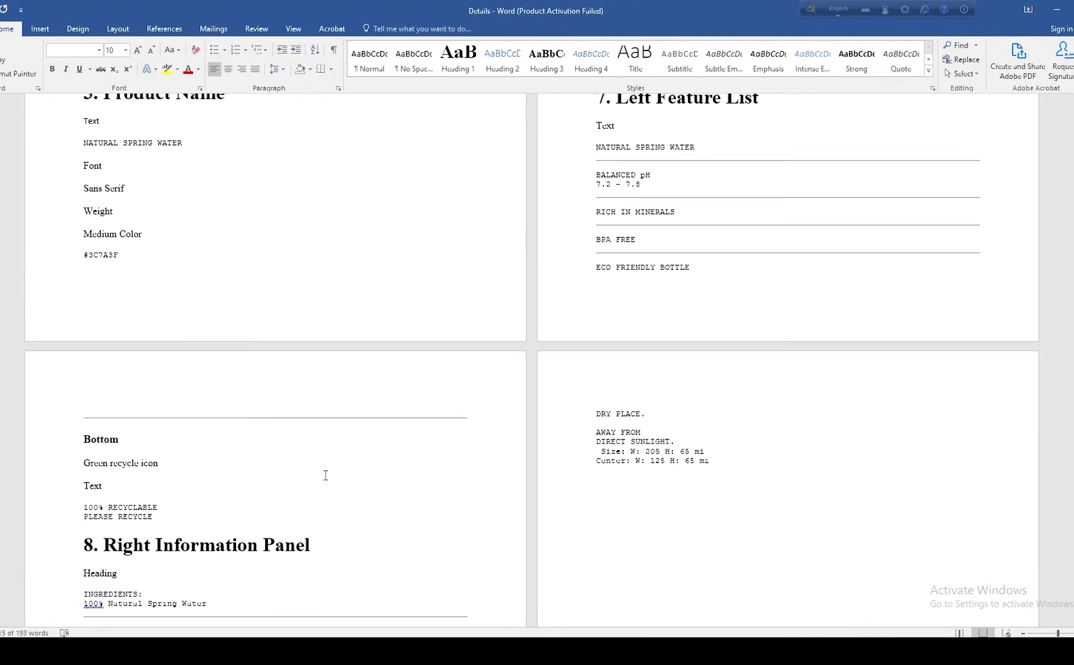
pyautogui.scroll(-9, 325, 475)
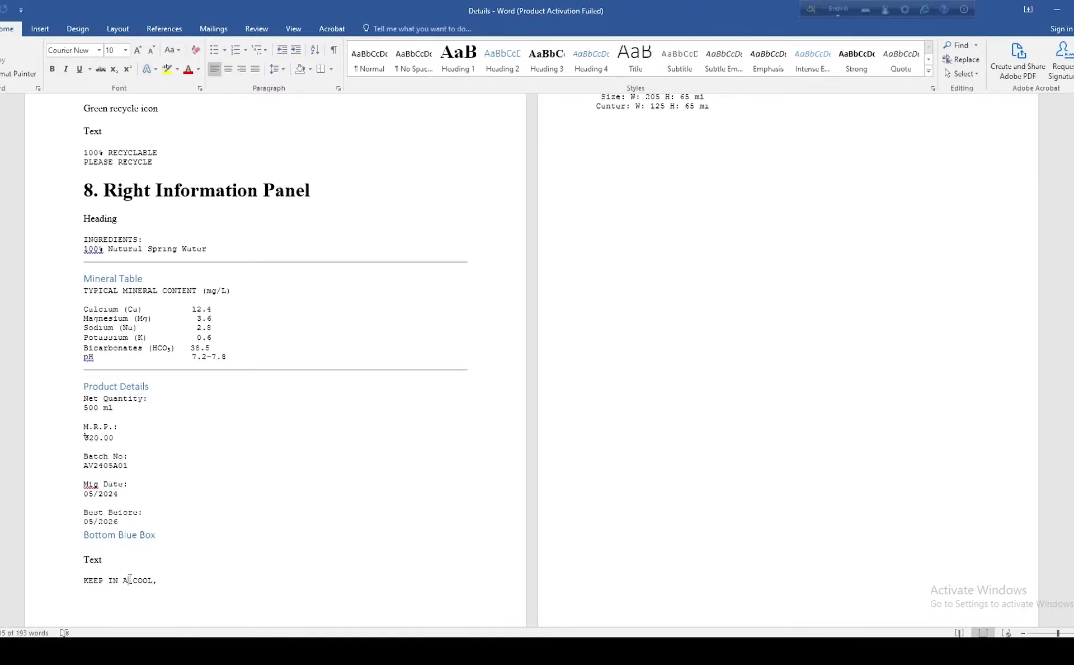
pyautogui.tripleClick(130, 582)
pyautogui.scroll(-1, 130, 582)
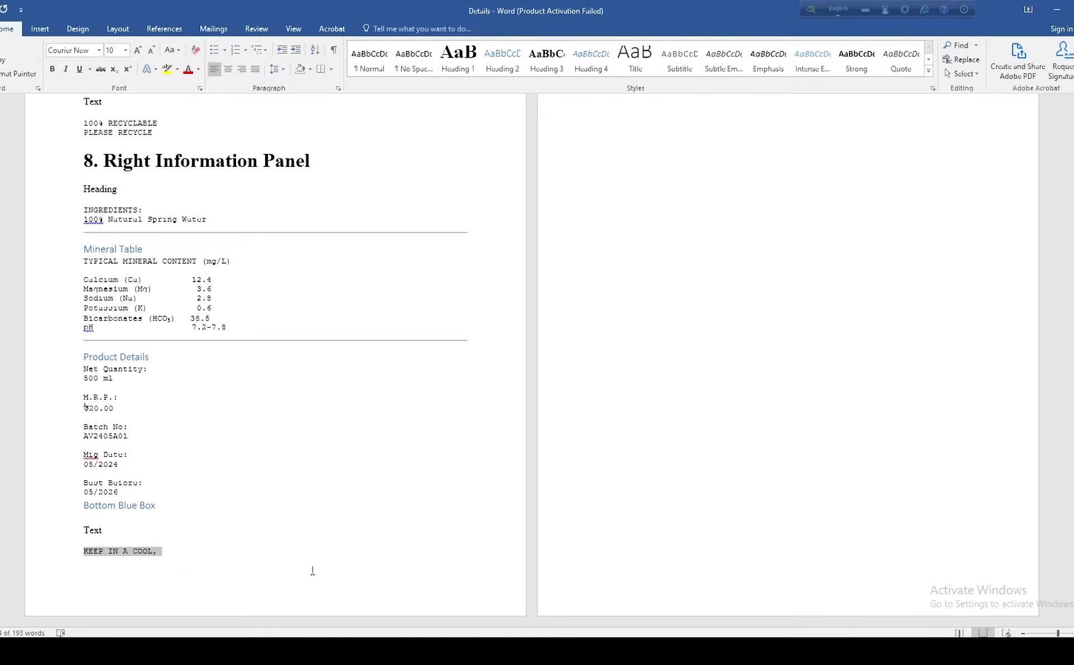
pyautogui.scroll(19, 518, 549)
pyautogui.scroll(-10, 520, 549)
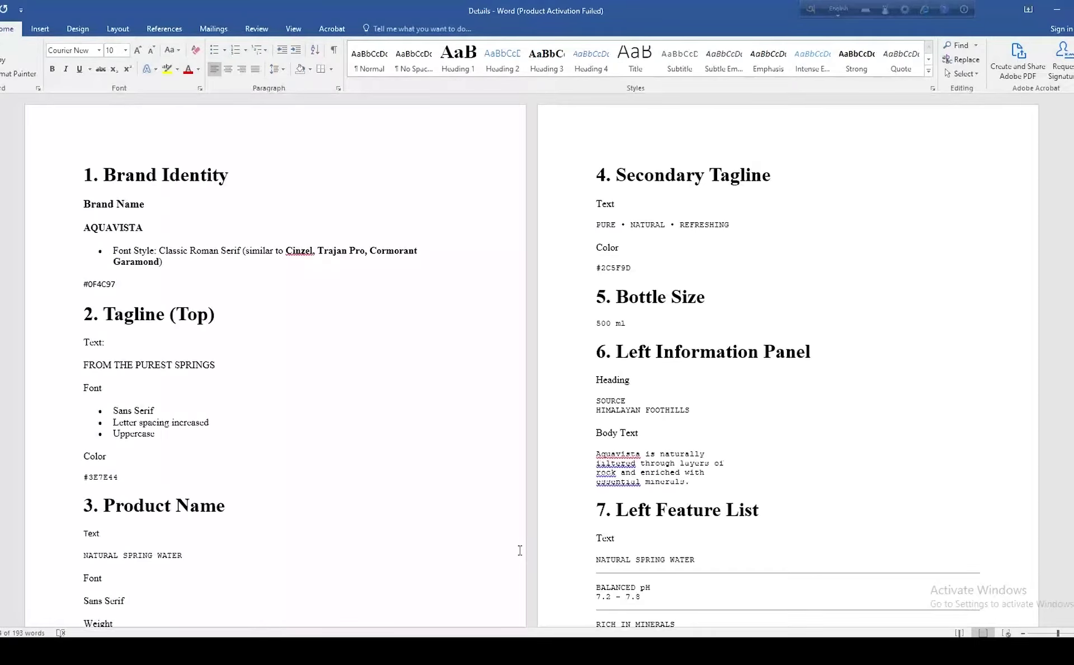
pyautogui.scroll(-3, 519, 549)
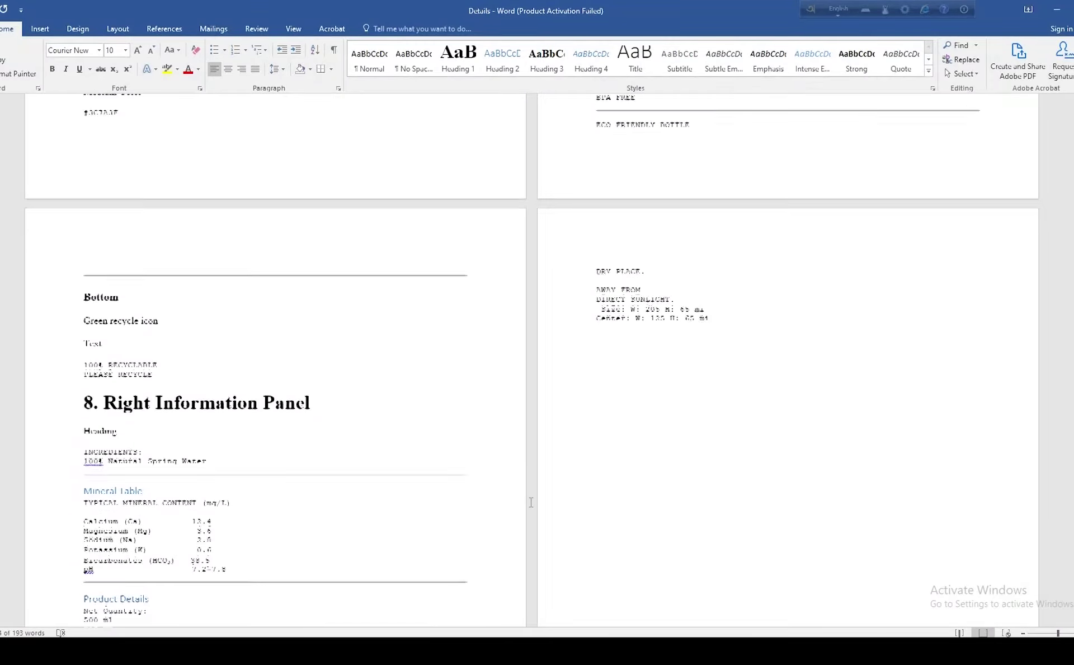
pyautogui.scroll(-5, 530, 501)
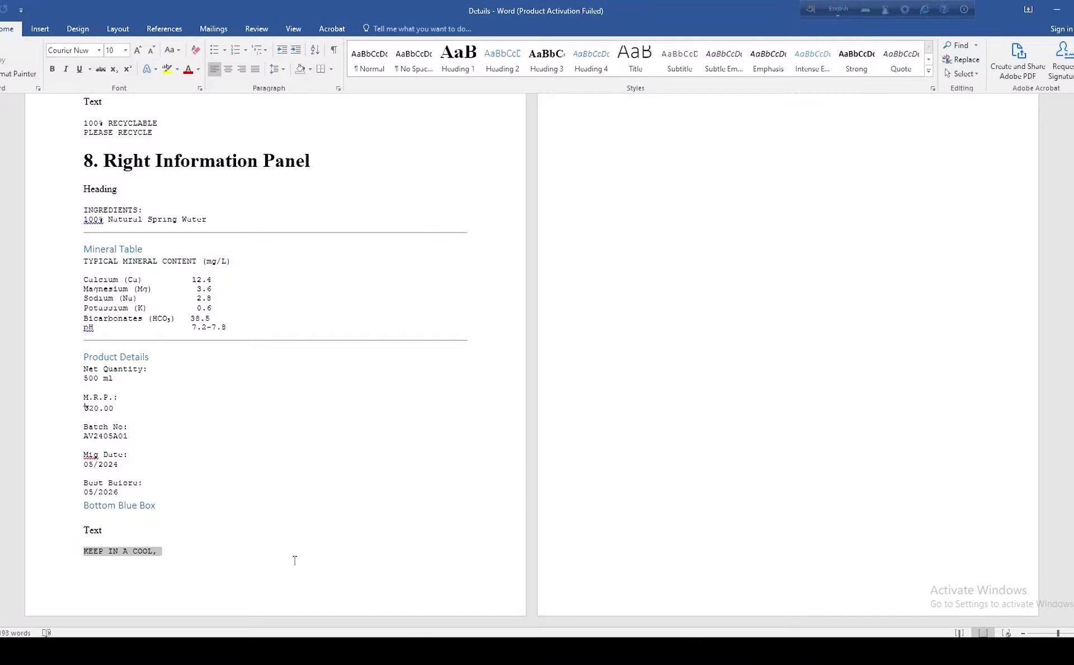
pyautogui.moveTo(638, 209); pyautogui.dragTo(671, 258)
pyautogui.hotkey('ctrl', 'c')
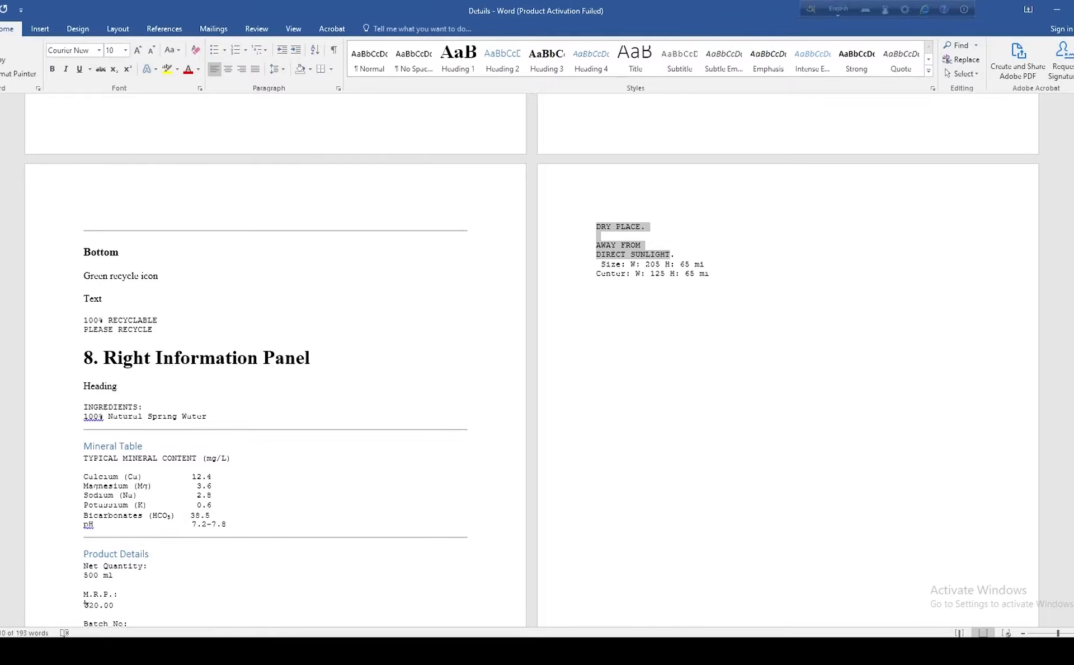
# Step: Duplicate the "100% RECYCLABLE PLEASE RECYCLE" text below the artboard and replace its content with the copied storage text
pyautogui.hotkey('alt', 'Tab')
pyautogui.hscroll(-10, 448, 347)
pyautogui.moveTo(141, 399); pyautogui.dragTo(423, 485)
pyautogui.doubleClick(386, 470)
pyautogui.hotkey('ctrl', 'a')
pyautogui.hotkey('ctrl', 'v')
# Step: Remove the extra line breaks so the storage text reads "KEEP IN A COOL, DRY PLACE." and "AWAY FROM DIRECT SUNLIGHT" on two lines
pyautogui.click(355, 473)
pyautogui.press('BackSpace')
pyautogui.click(355, 491)
pyautogui.press('BackSpace')
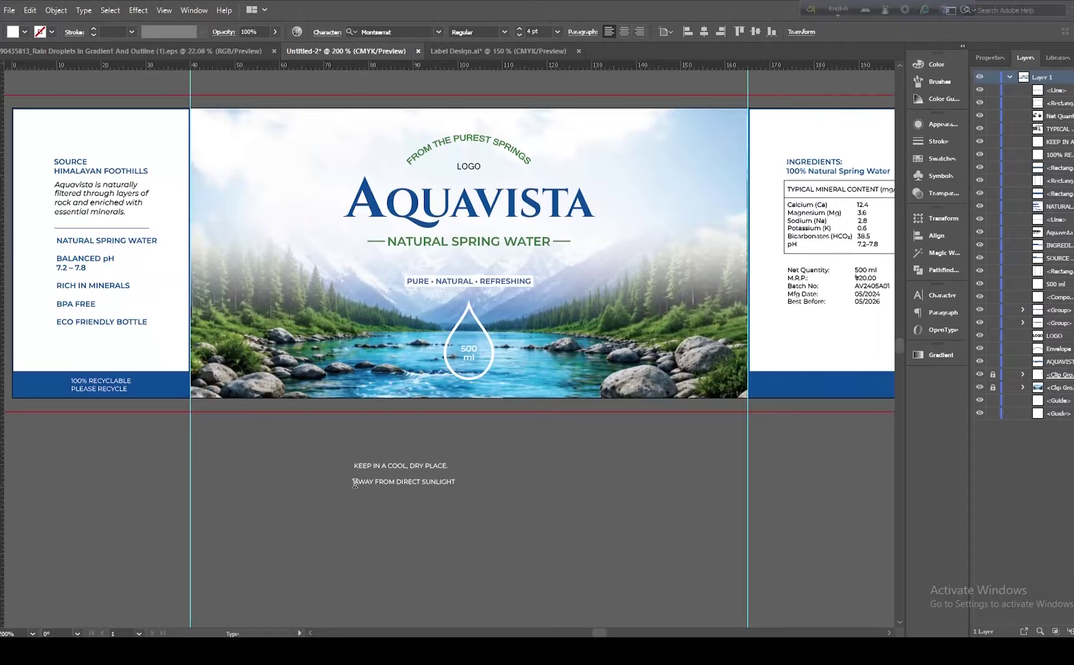
pyautogui.click(355, 482)
pyautogui.press('BackSpace')
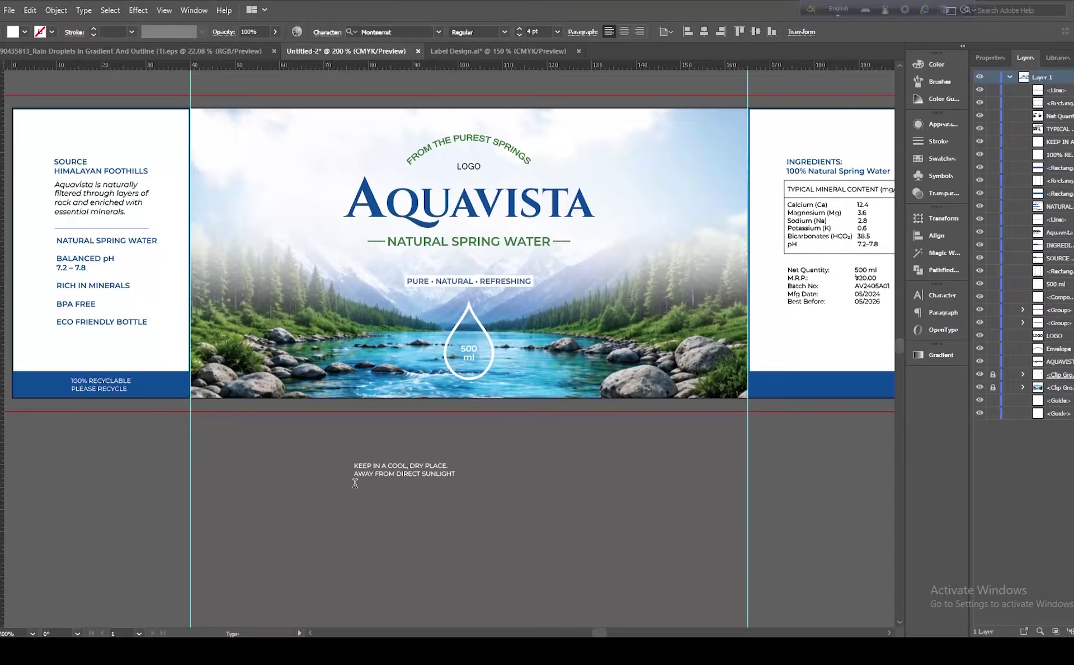
# Step: Move the storage text onto the right panel's blue bar and center it horizontally with the bar
pyautogui.moveTo(472, 473); pyautogui.dragTo(875, 394)
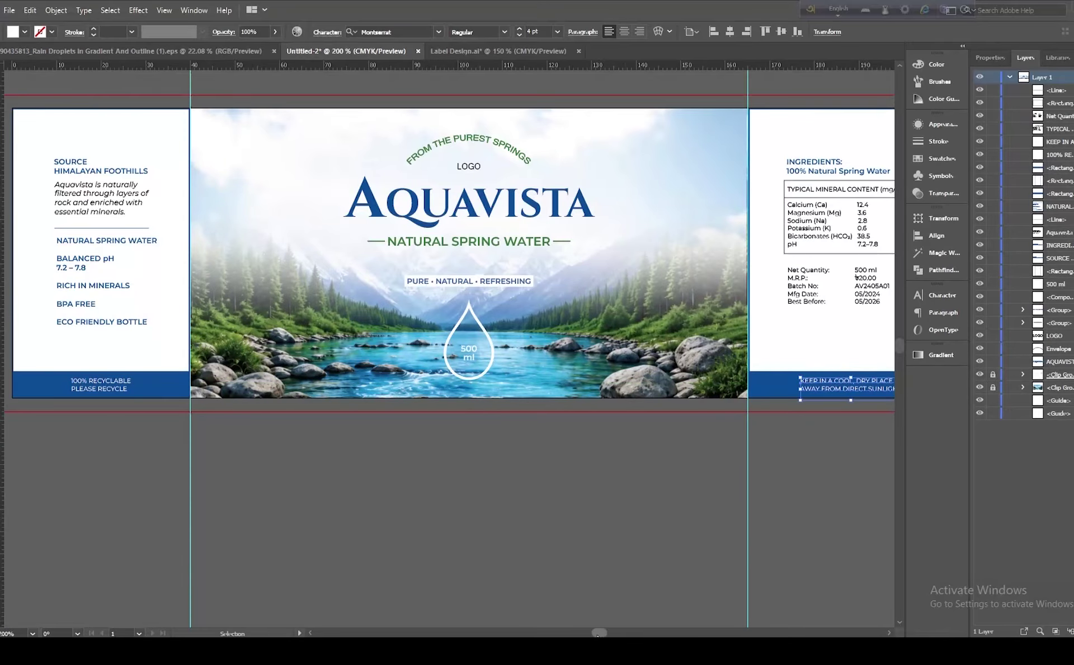
pyautogui.hscroll(5, 632, 384)
pyautogui.keyDown('shift'); pyautogui.click(632, 385); pyautogui.keyUp('shift')
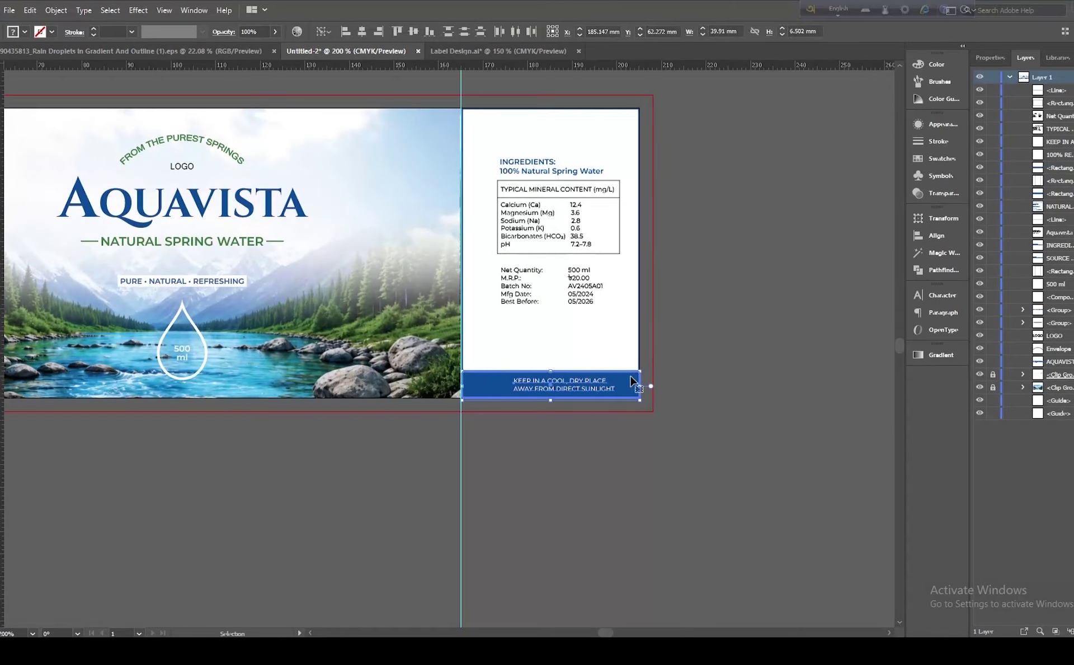
pyautogui.click(362, 31)
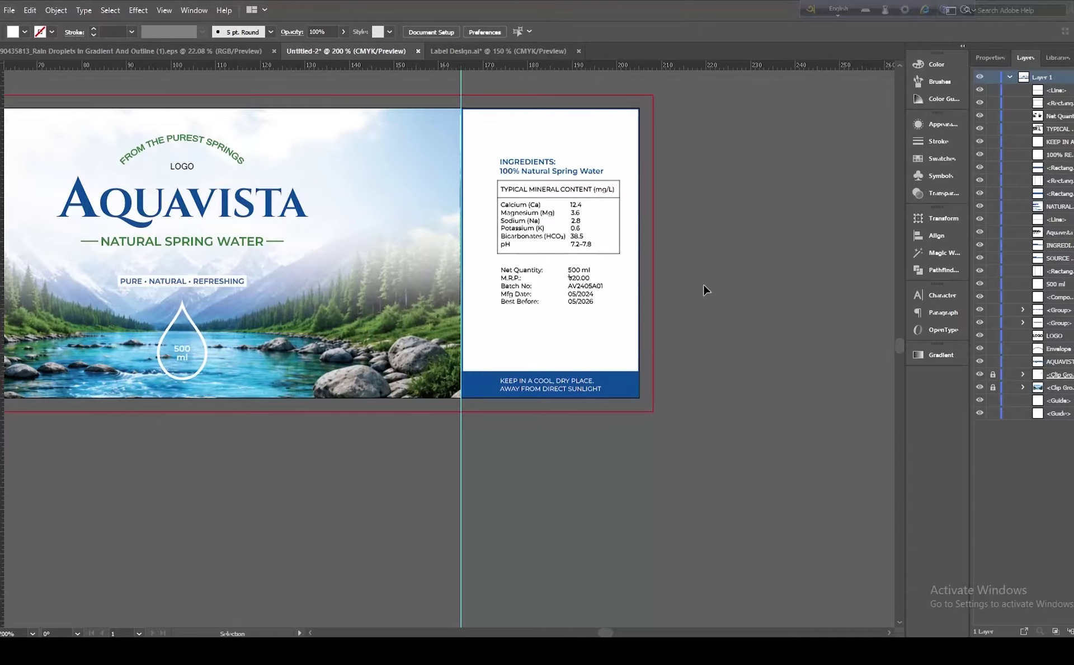
# Step: Send the right panel's blue bar to the back of the stacking order
pyautogui.click(629, 382)
pyautogui.rightClick(630, 384)
pyautogui.moveTo(666, 313)
pyautogui.click(784, 353)
pyautogui.click(697, 500)
# Step: Send the left panel's blue bar behind all other artwork
pyautogui.hscroll(-5, 606, 630)
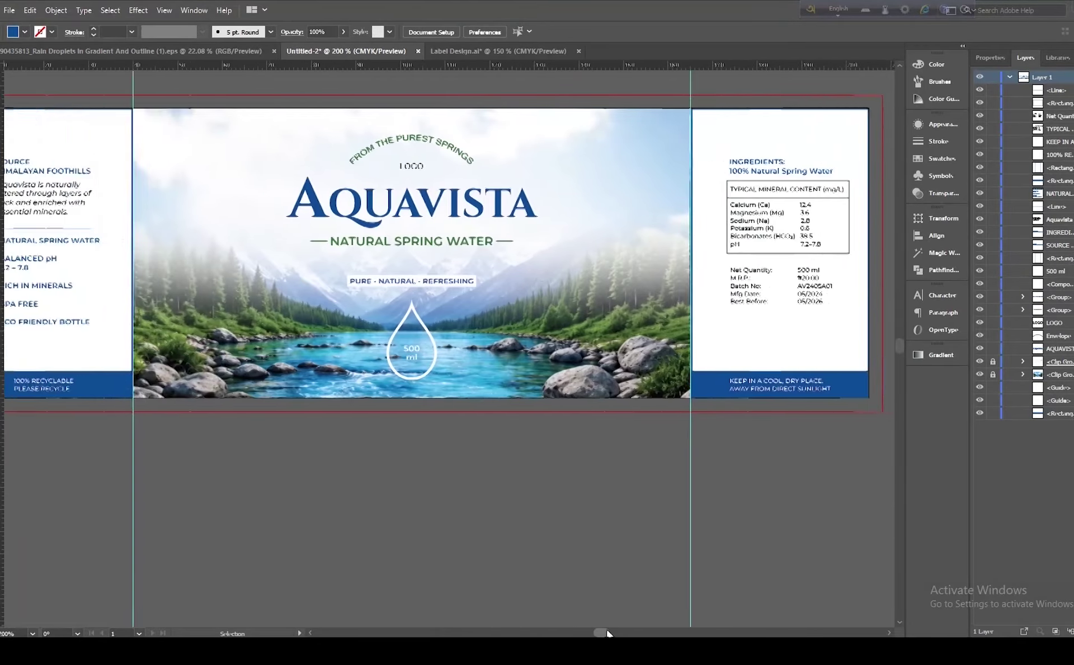
pyautogui.click(411, 386)
pyautogui.rightClick(407, 386)
pyautogui.moveTo(455, 323)
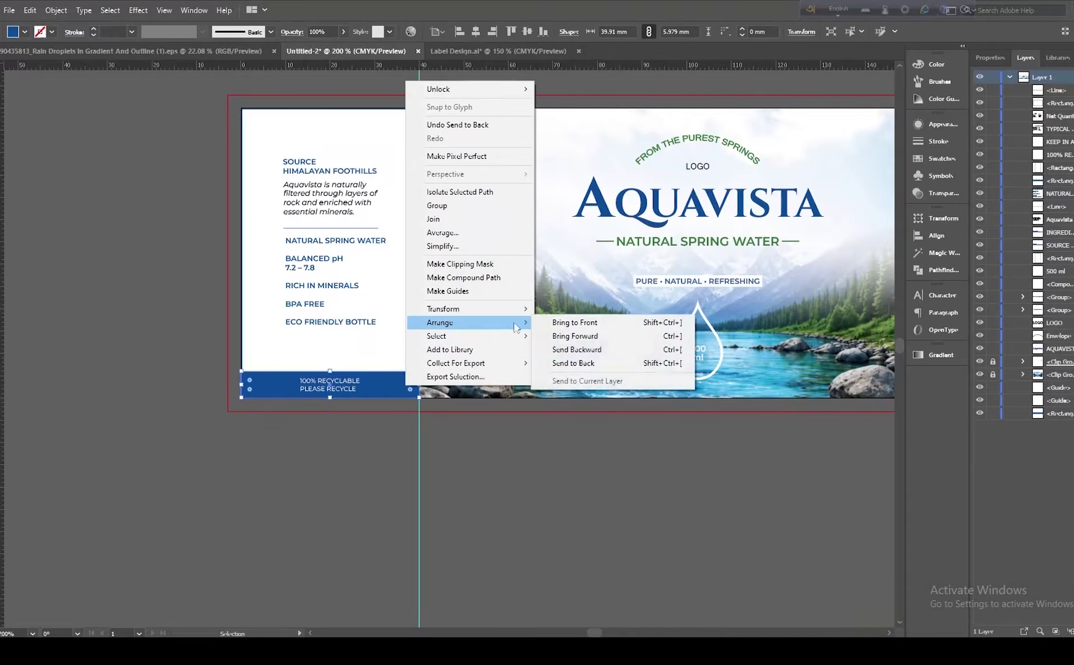
pyautogui.click(570, 362)
pyautogui.click(590, 503)
pyautogui.hscroll(5, 597, 632)
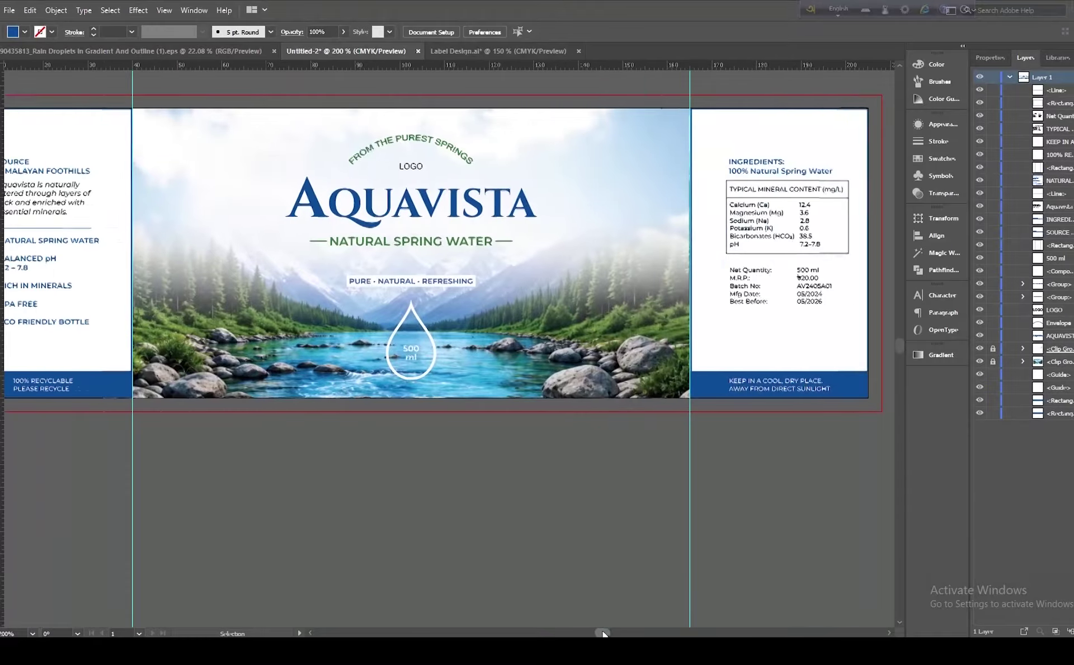
pyautogui.hotkey('ctrl', '-')
pyautogui.hotkey('ctrl', 'alt', 'shift', 's')
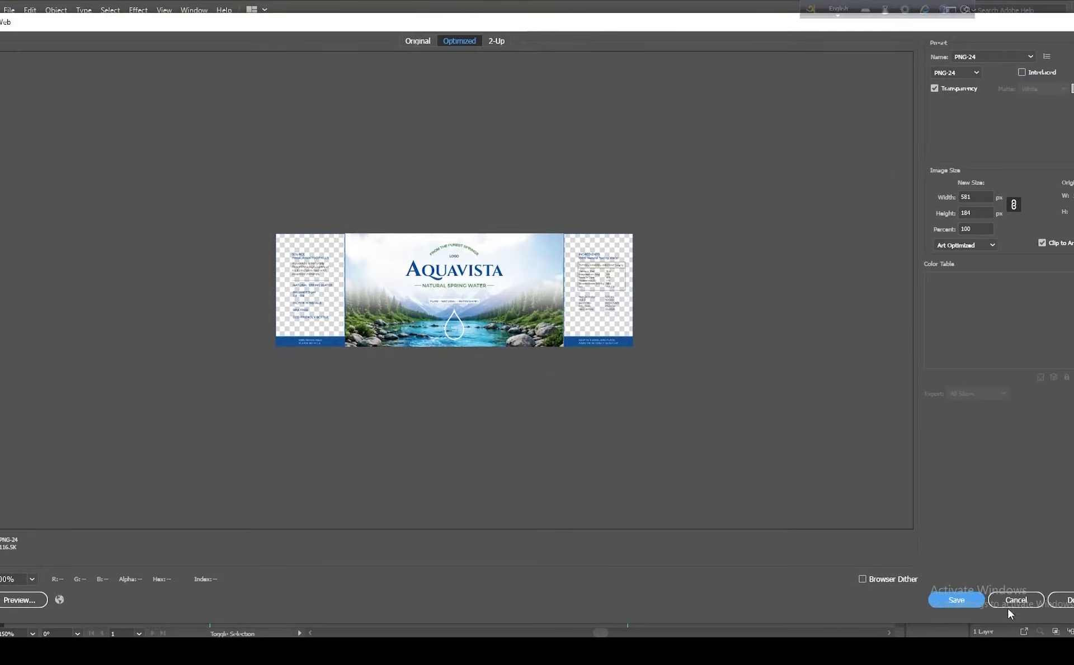
pyautogui.click(1012, 607)
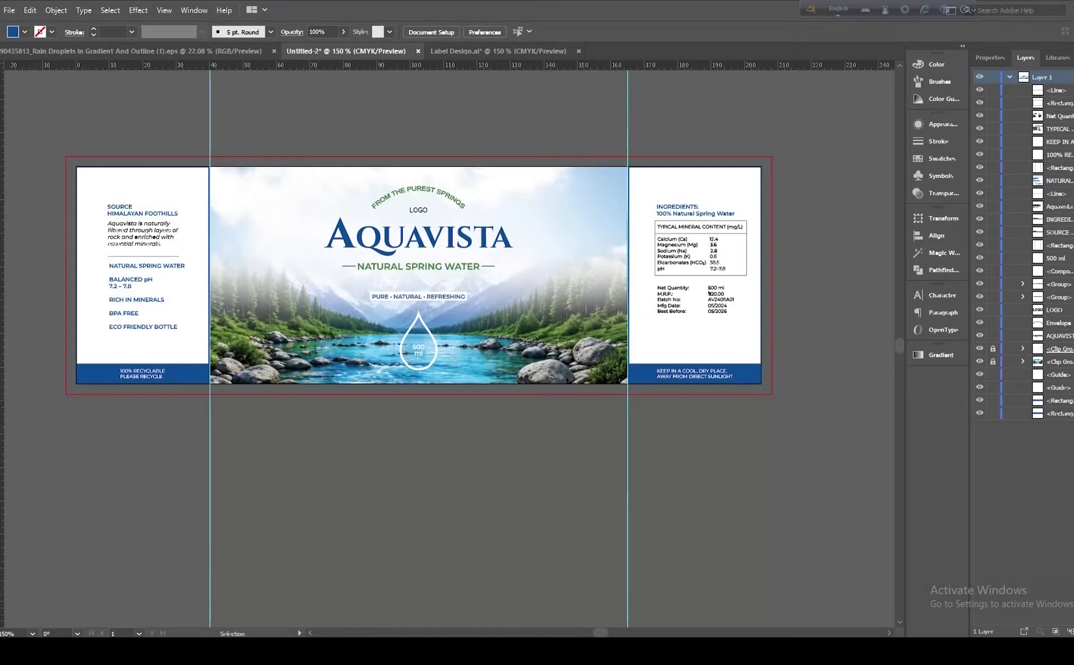
# Step: Draw a white-filled rectangle of about 205 x 65 mm over the whole label artboard and send it behind all artwork
pyautogui.click(22, 95)
pyautogui.moveTo(77, 166)
pyautogui.mouseDown()
pyautogui.moveTo(182, 220)
pyautogui.moveTo(770, 391)
pyautogui.moveTo(761, 383)
pyautogui.mouseUp()
pyautogui.click(24, 32)
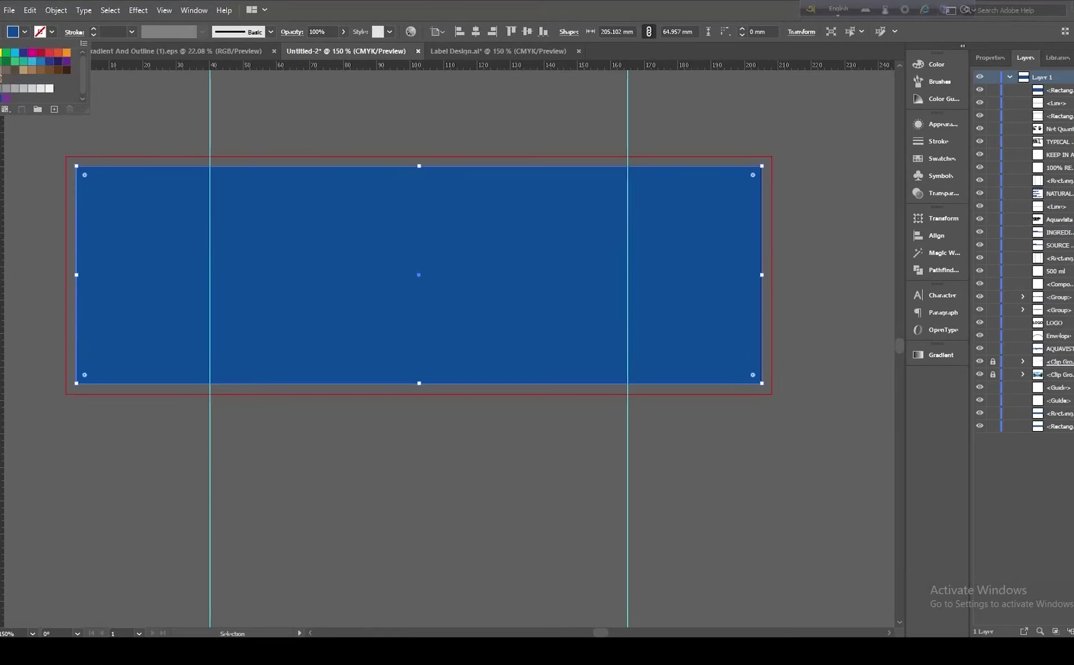
pyautogui.click(50, 88)
pyautogui.rightClick(431, 303)
pyautogui.moveTo(541, 547)
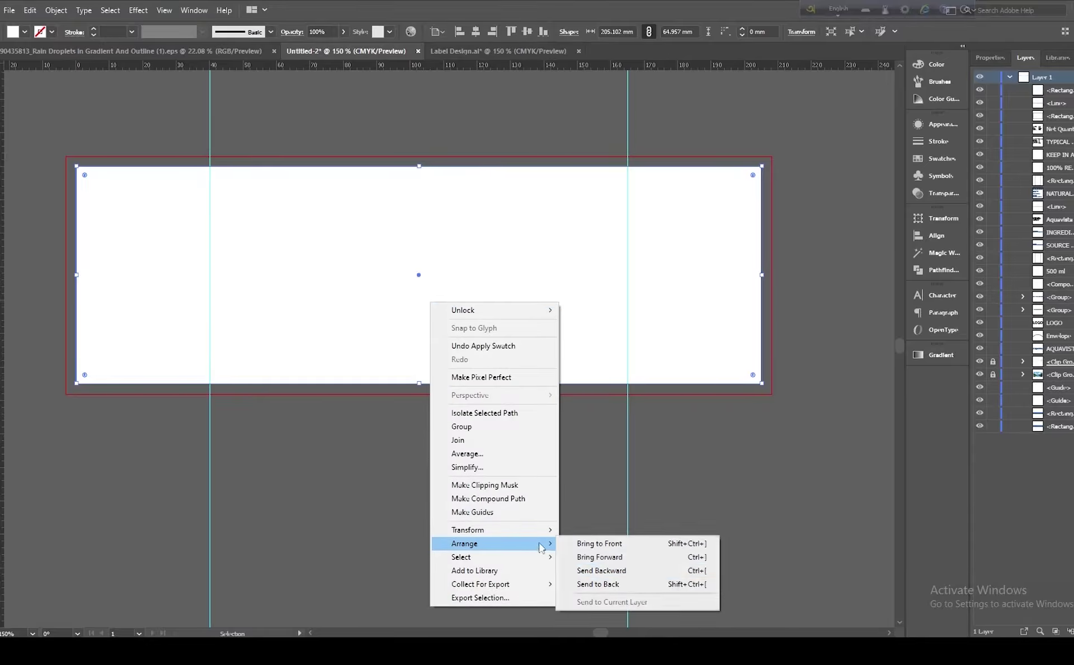
pyautogui.click(598, 584)
# Step: Set up a Save for Web export of the label as PNG-24 scaled to 300 percent
pyautogui.hotkey('ctrl', 'alt', 'shift', 's')
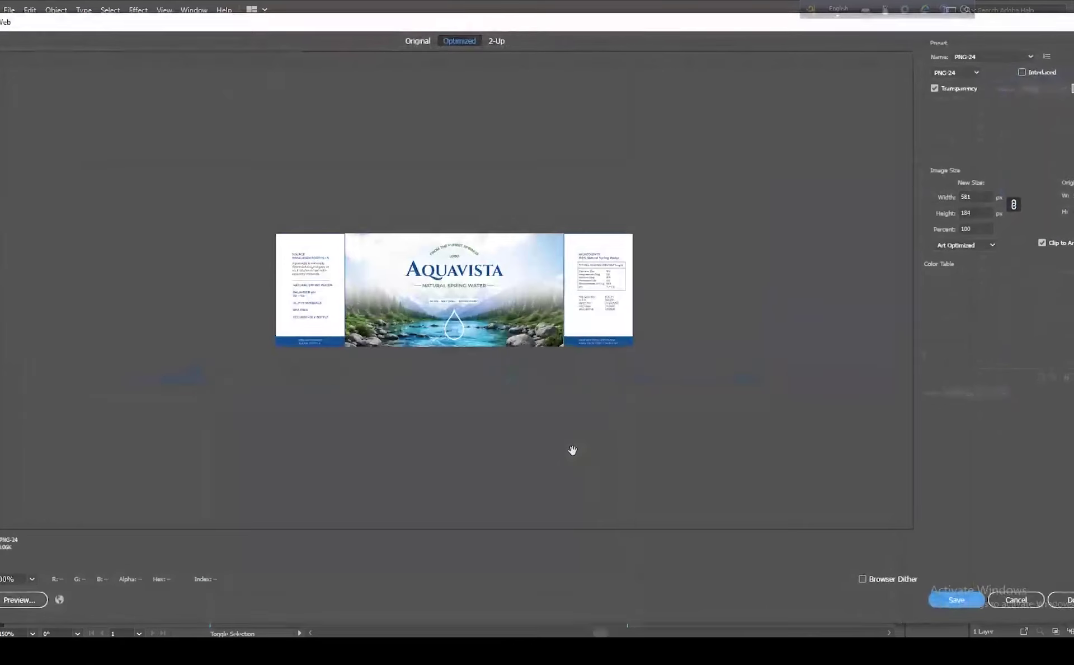
pyautogui.doubleClick(976, 229)
pyautogui.write('300')
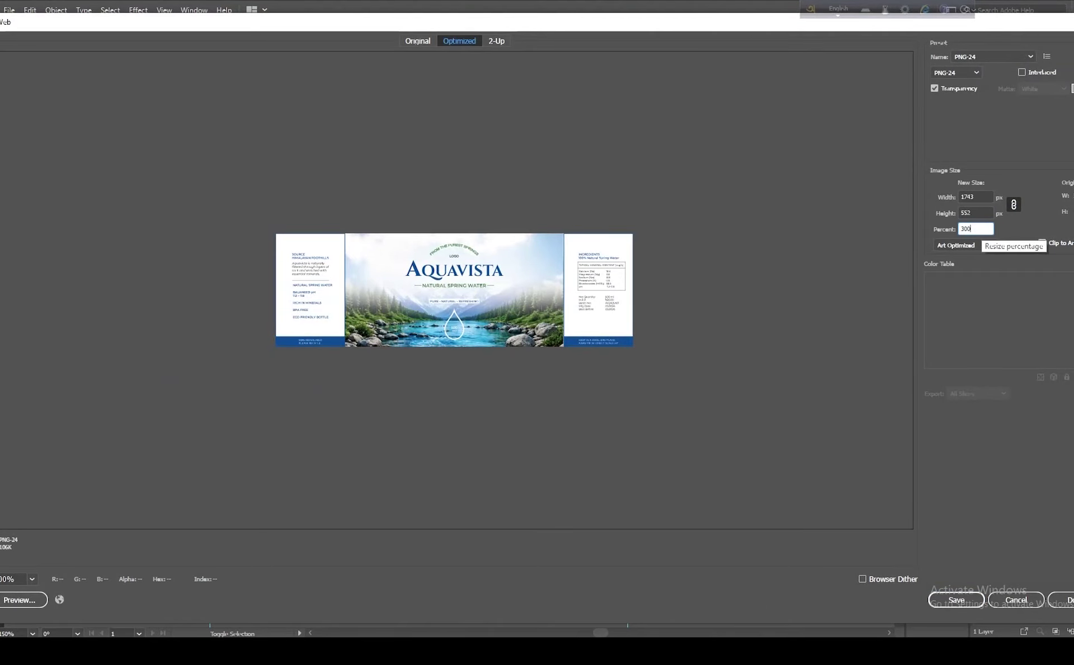
pyautogui.click(976, 213)
pyautogui.click(976, 197)
pyautogui.click(983, 214)
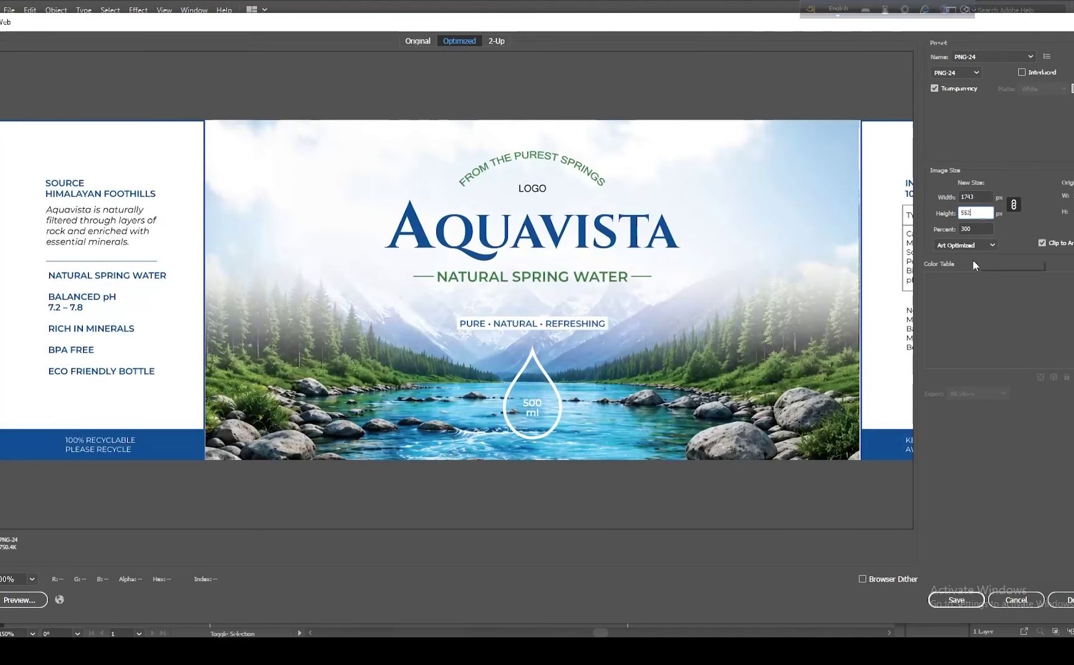
# Step: Save the exported image as "Waterbottle-label" in the Water Bottel Design folder under Videos
pyautogui.click(951, 600)
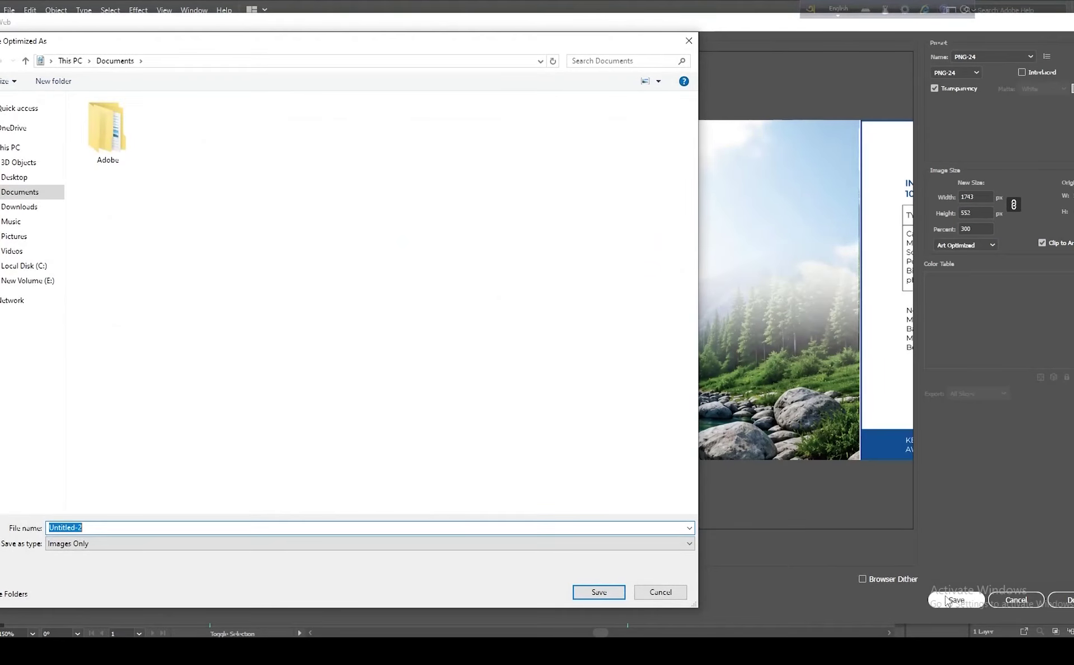
pyautogui.click(23, 236)
pyautogui.click(22, 251)
pyautogui.doubleClick(314, 131)
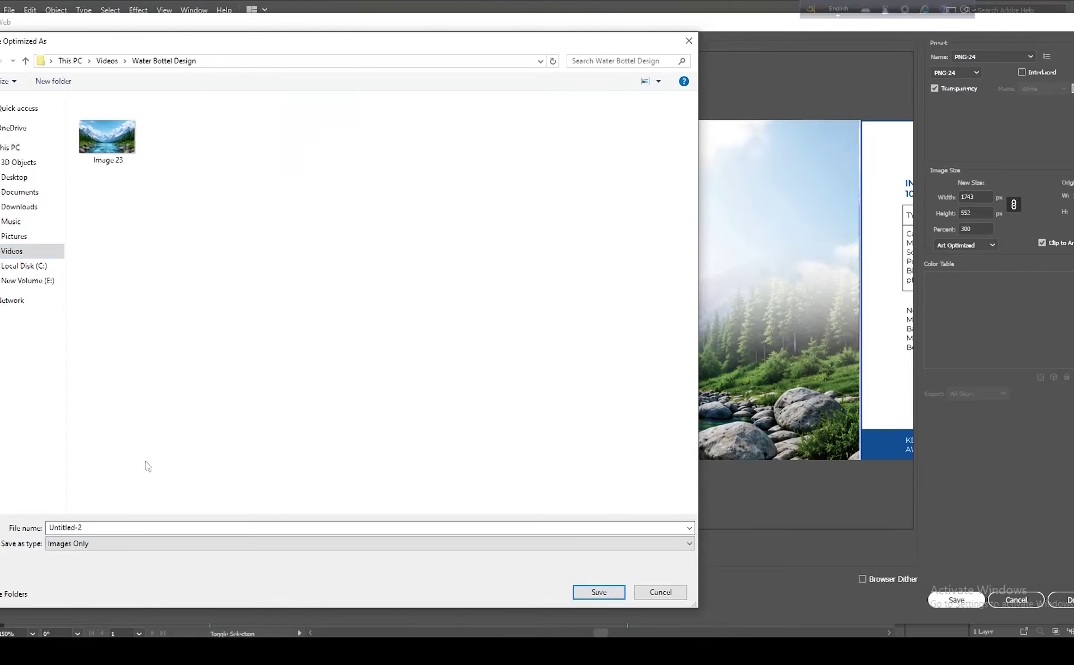
pyautogui.doubleClick(127, 527)
pyautogui.write('Wat')
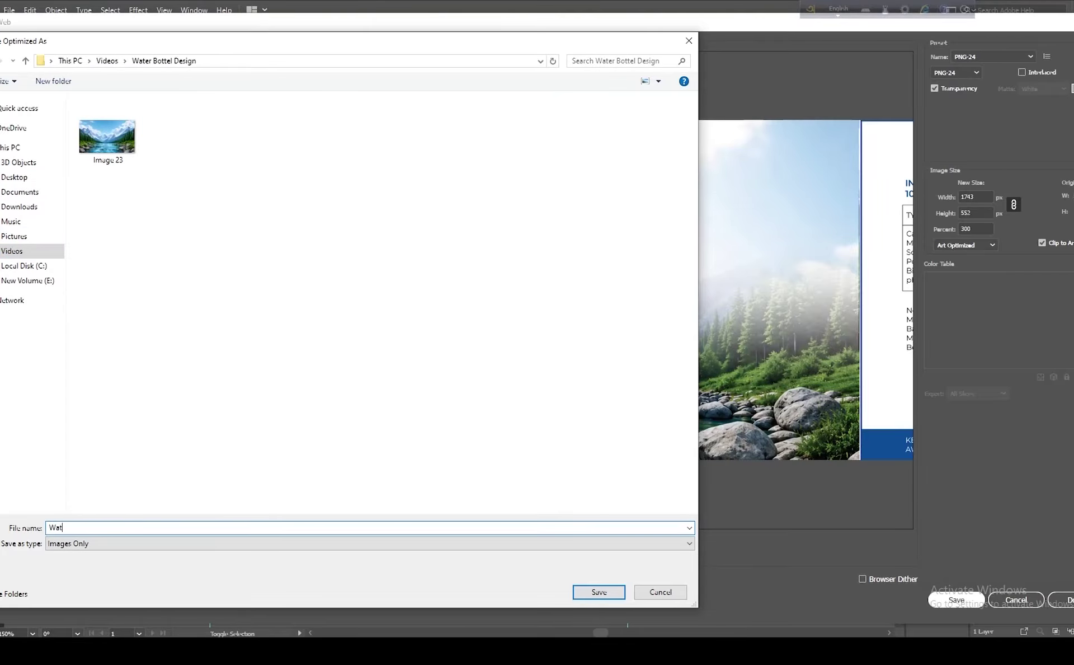
pyautogui.write('erbottle-label')
pyautogui.press('Return')
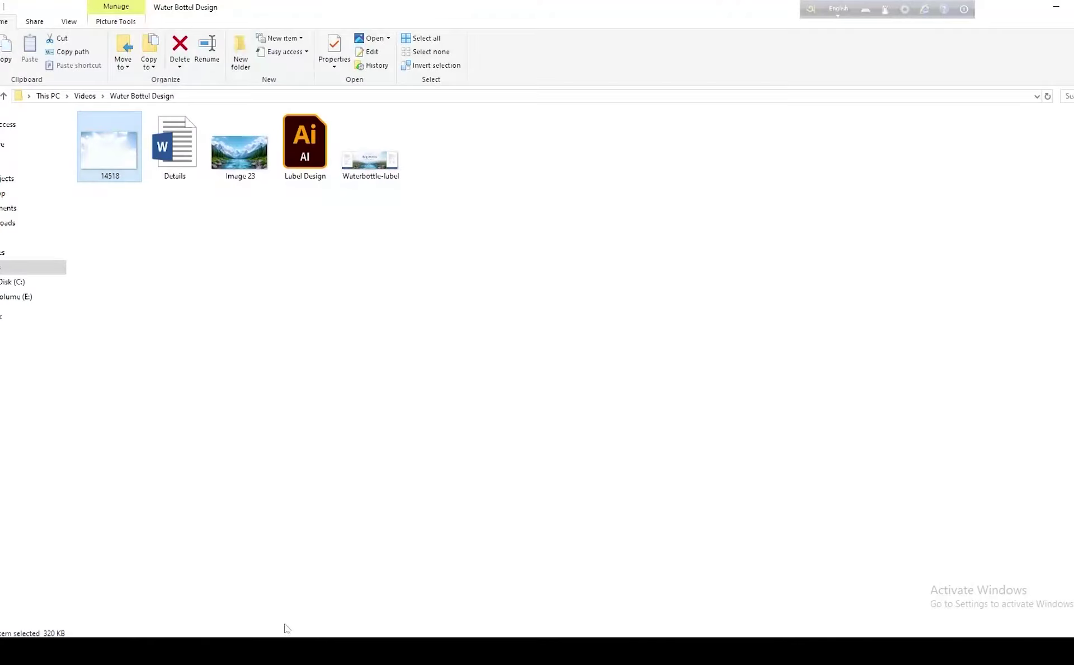
# Step: Refresh the Water Bottel Design folder in File Explorer and preview the exported Waterbottle-label image
pyautogui.rightClick(298, 278)
pyautogui.click(330, 329)
pyautogui.click(364, 182)
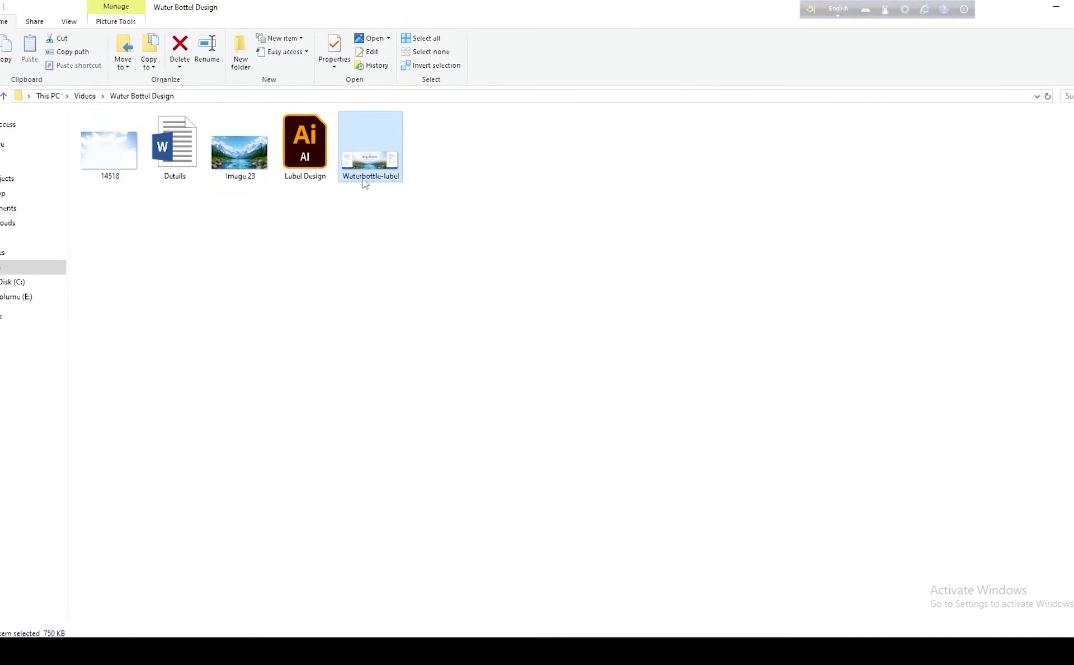
pyautogui.doubleClick(364, 178)
pyautogui.click(847, 77)
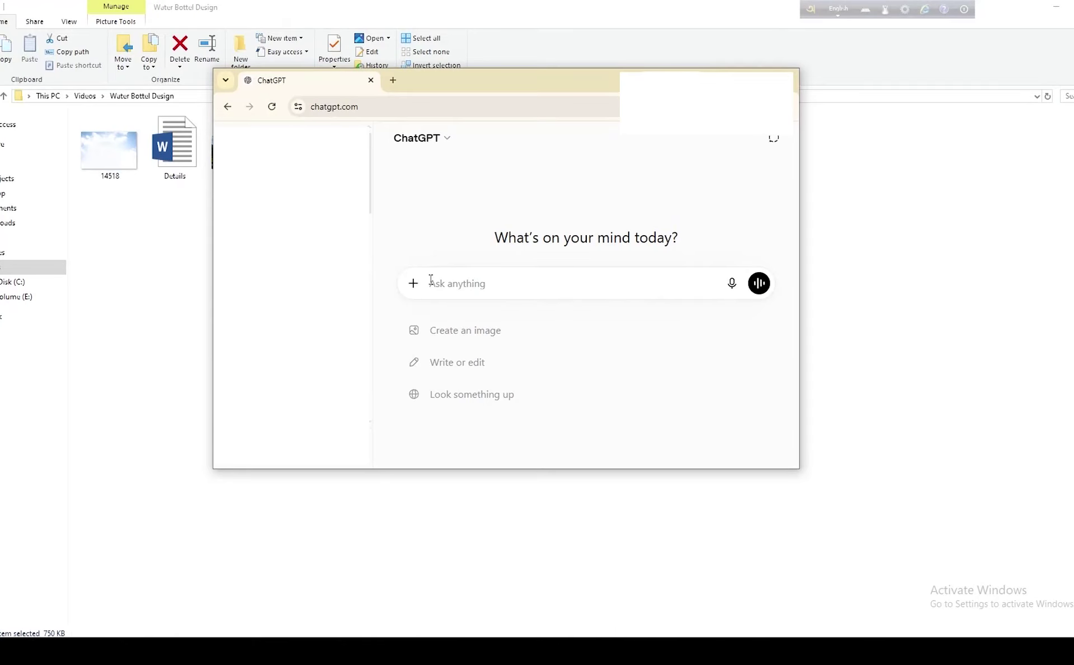
# Step: In ChatGPT, attach the Waterbottle-label image from the Water Bottel Design folder to a new prompt
pyautogui.click(413, 283)
pyautogui.click(456, 318)
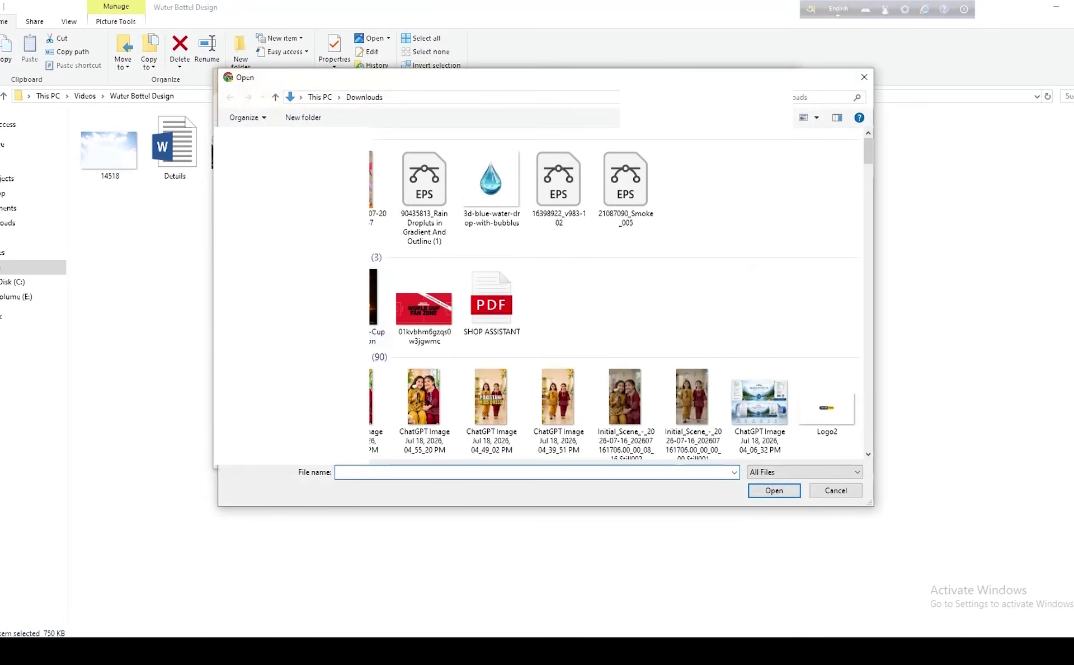
pyautogui.doubleClick(559, 168)
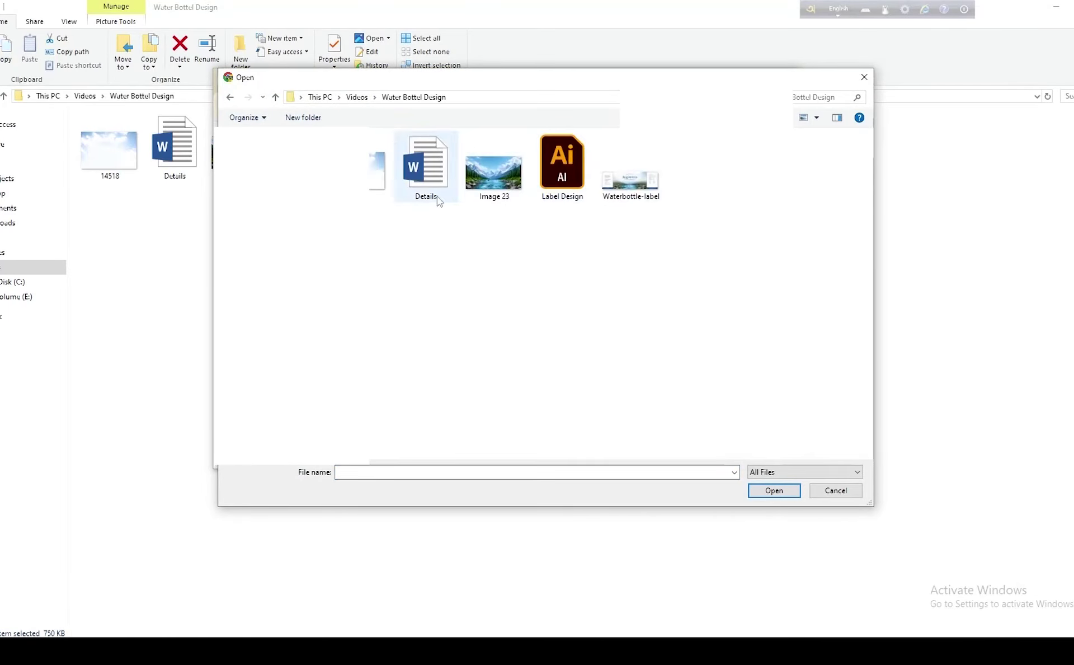
pyautogui.doubleClick(638, 185)
pyautogui.write('create th')
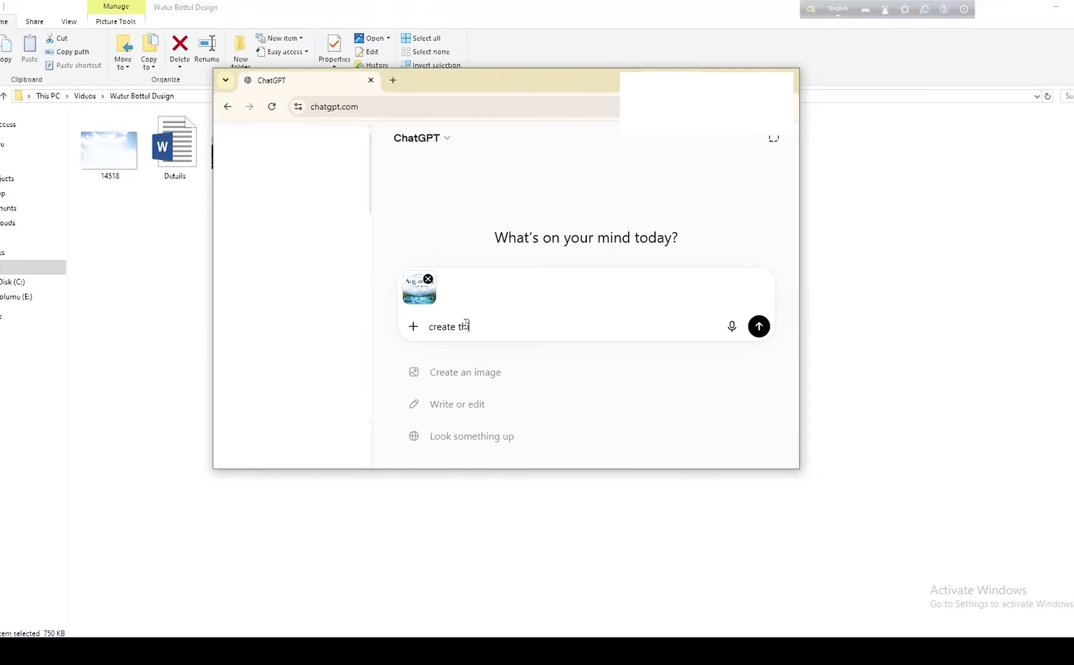
pyautogui.write('is')
pyautogui.press('BackSpace')
pyautogui.press('BackSpace')
pyautogui.press('BackSpace')
pyautogui.press('BackSpace')
pyautogui.press('BackSpace')
pyautogui.press('BackSpace')
pyautogui.press('BackSpace')
pyautogui.press('BackSpace')
pyautogui.press('BackSpace')
pyautogui.press('BackSpace')
pyautogui.press('BackSpace')
# Step: Send the prompt "show me this design in a water bottle mockup & show me different angel" with the attached label
pyautogui.write('show me this design in a wat')
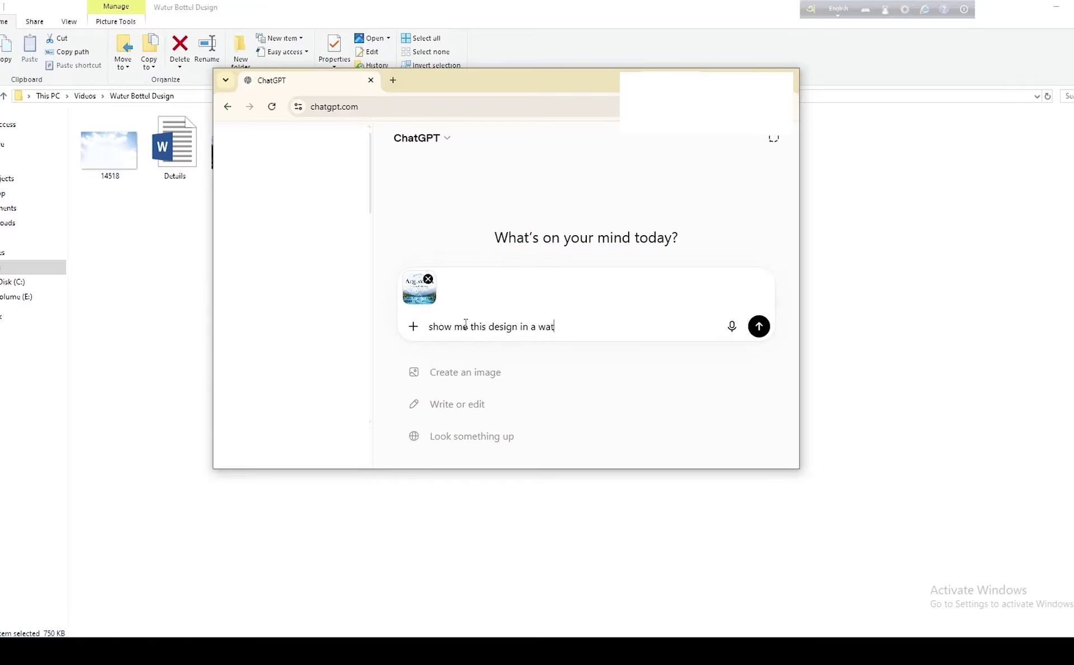
pyautogui.write('er bottle mockup & show me')
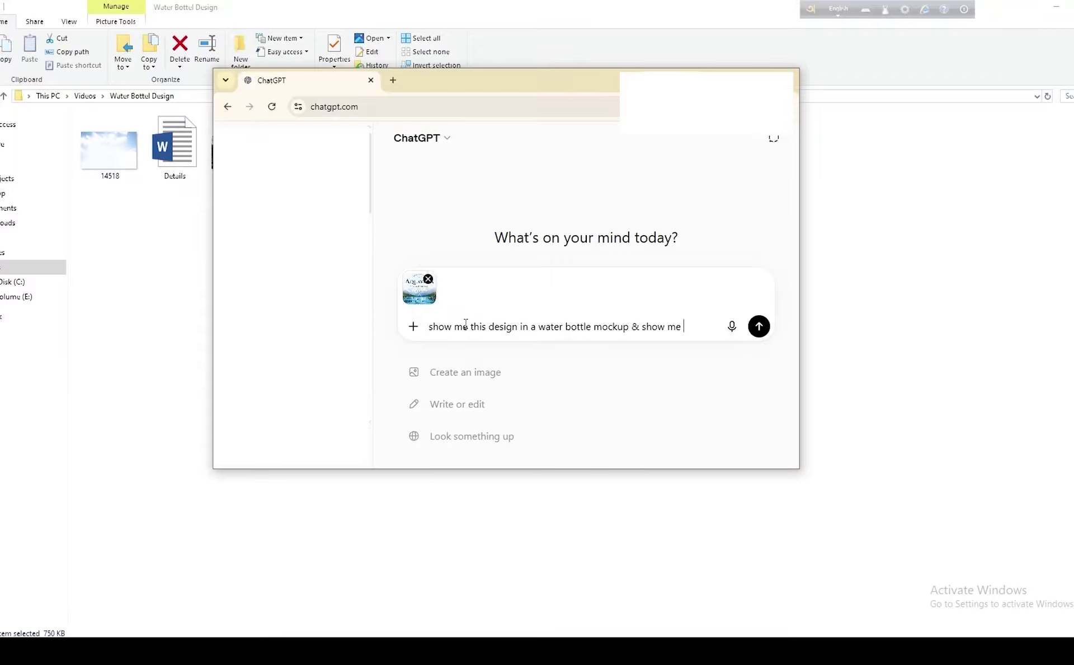
pyautogui.write(' different ')
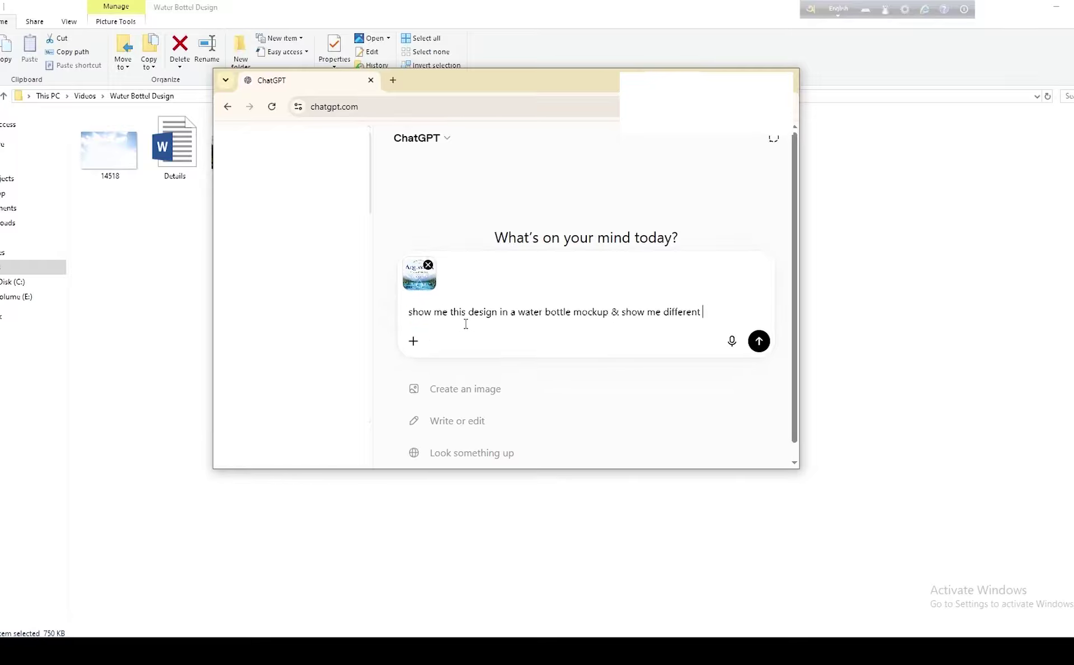
pyautogui.write('angel')
pyautogui.press('Return')
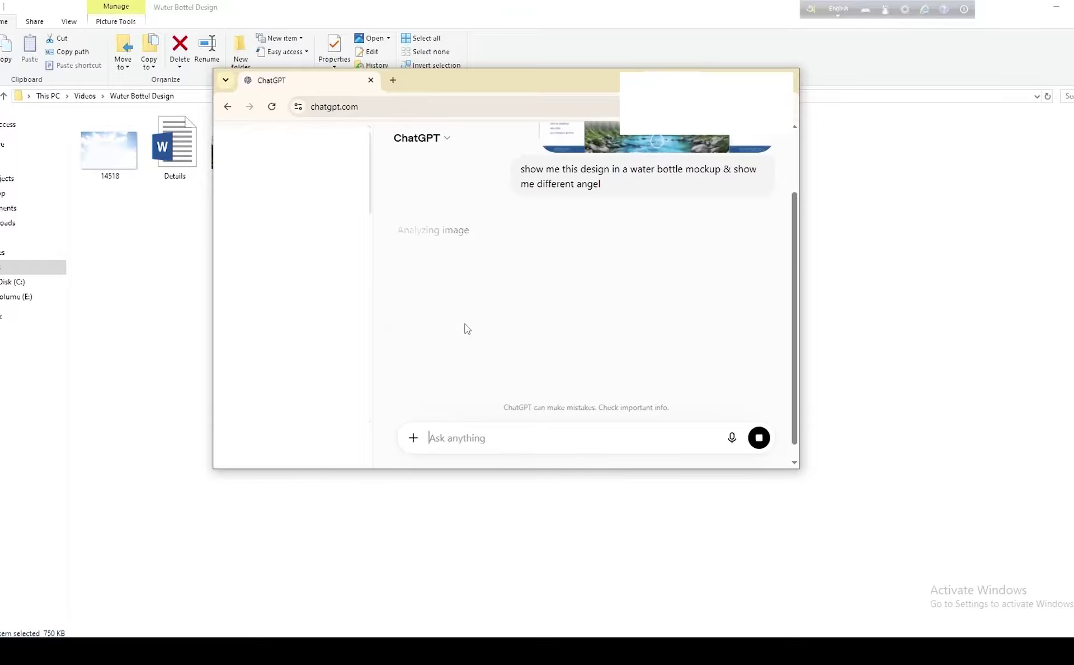